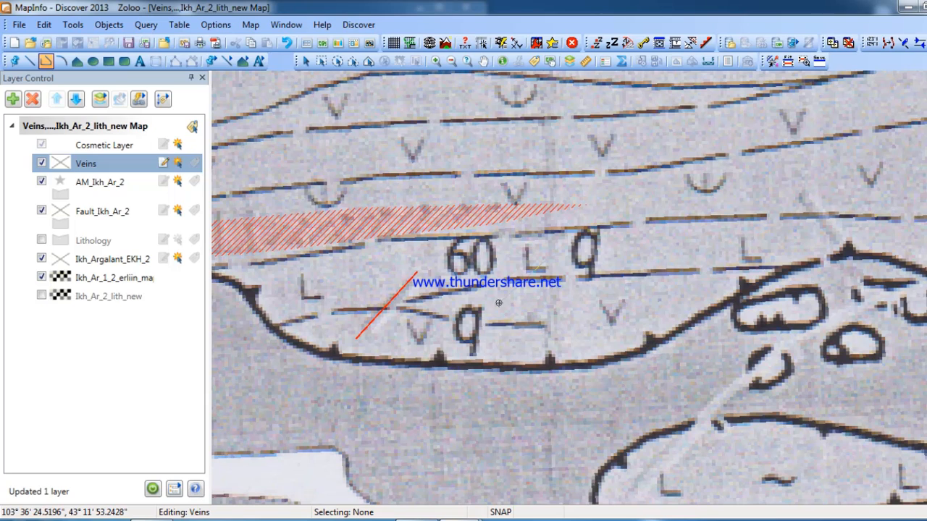
# Step: Draw the second vein line through the traces near the 60 and q labels, and combine it with the existing red vein line
pyautogui.moveTo(500, 302); pyautogui.dragTo(557, 250)
pyautogui.click(305, 61)
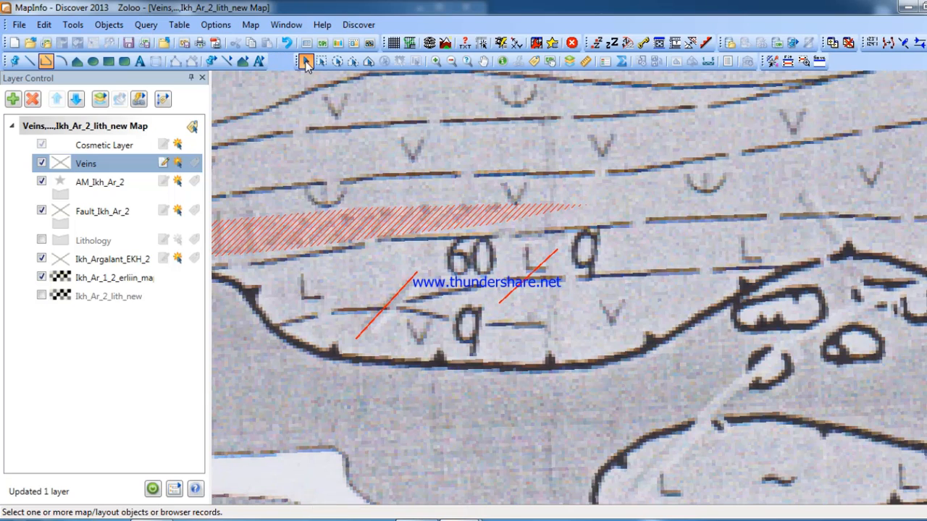
pyautogui.click(397, 293)
pyautogui.rightClick(529, 285)
pyautogui.moveTo(558, 203)
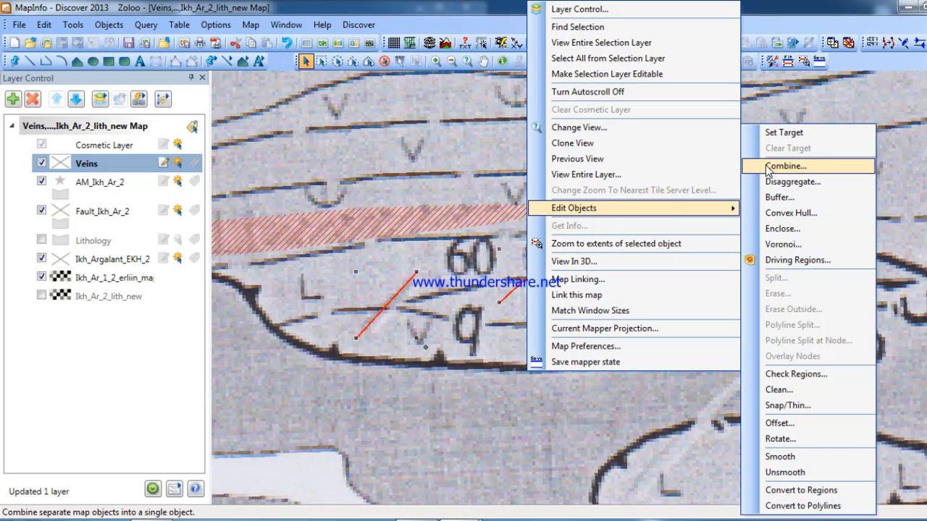
pyautogui.click(765, 166)
pyautogui.click(470, 322)
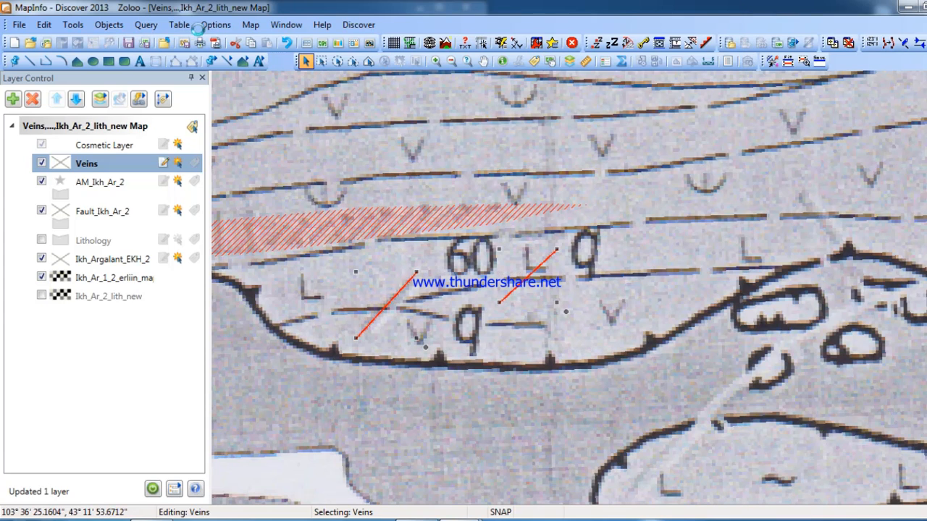
# Step: Set the combined vein object's line colour to blue and save the table
pyautogui.click(212, 61)
pyautogui.click(474, 206)
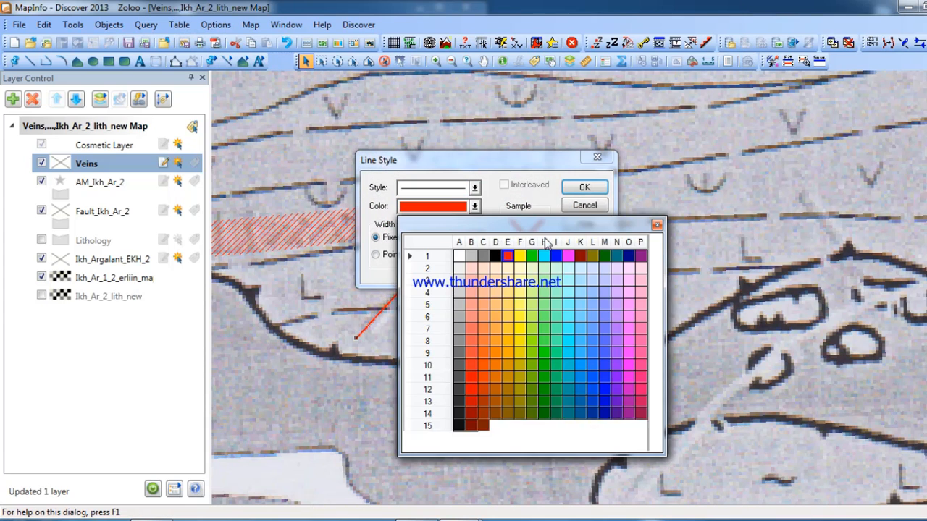
pyautogui.click(565, 235)
pyautogui.click(584, 187)
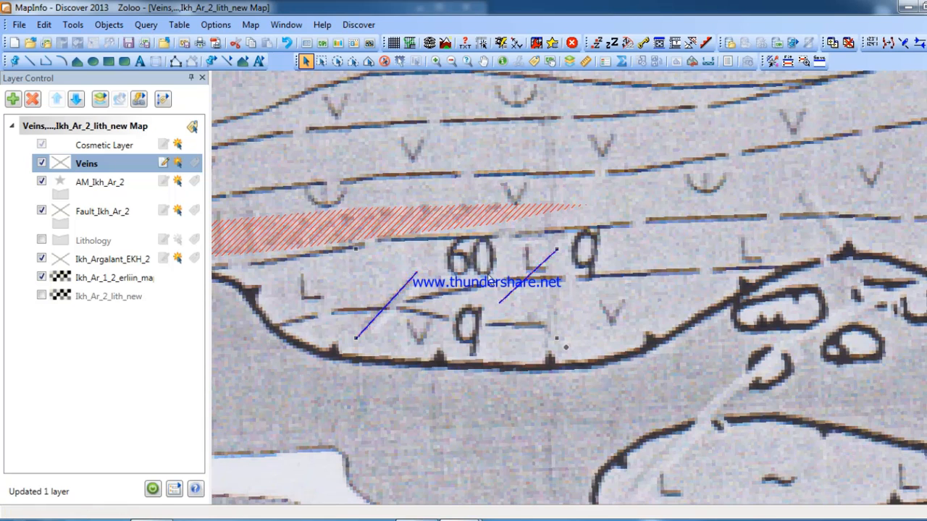
pyautogui.hotkey('ctrl', 's')
pyautogui.press('Return')
# Step: Draw two vein lines along the traces on both sides of the q label north of points 110 and 113
pyautogui.click(481, 60)
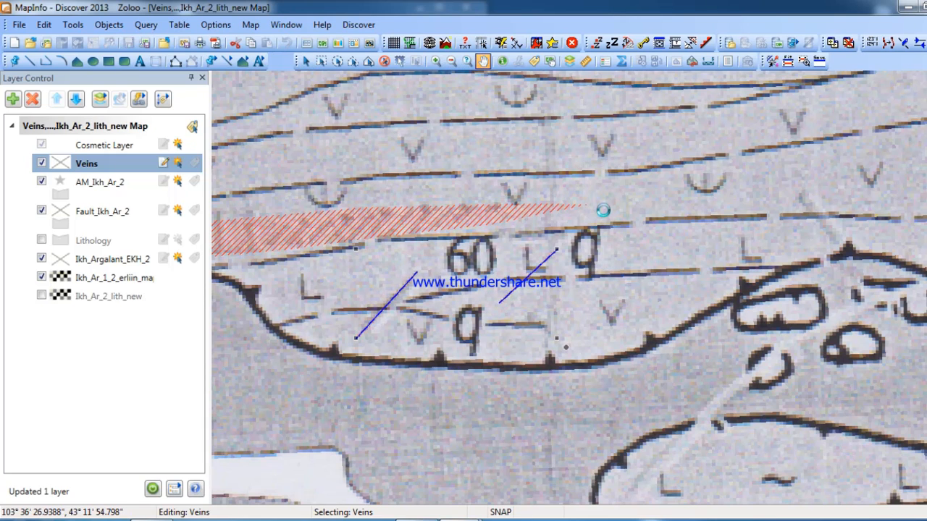
pyautogui.scroll(-1, 614, 214)
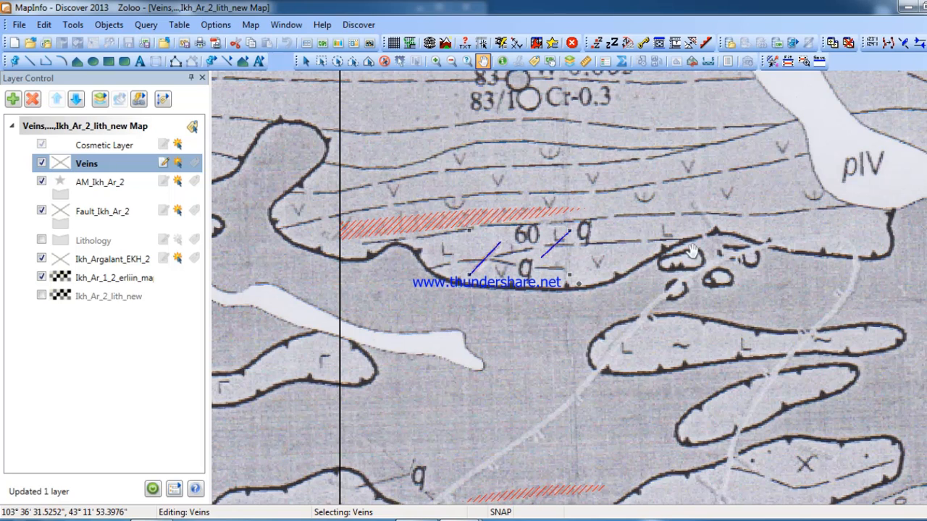
pyautogui.moveTo(744, 391); pyautogui.dragTo(681, 69)
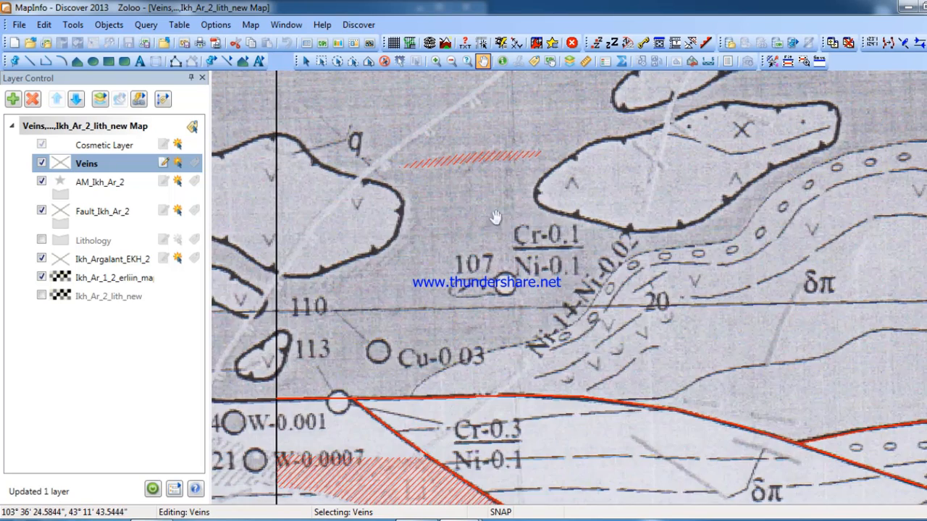
pyautogui.click(45, 61)
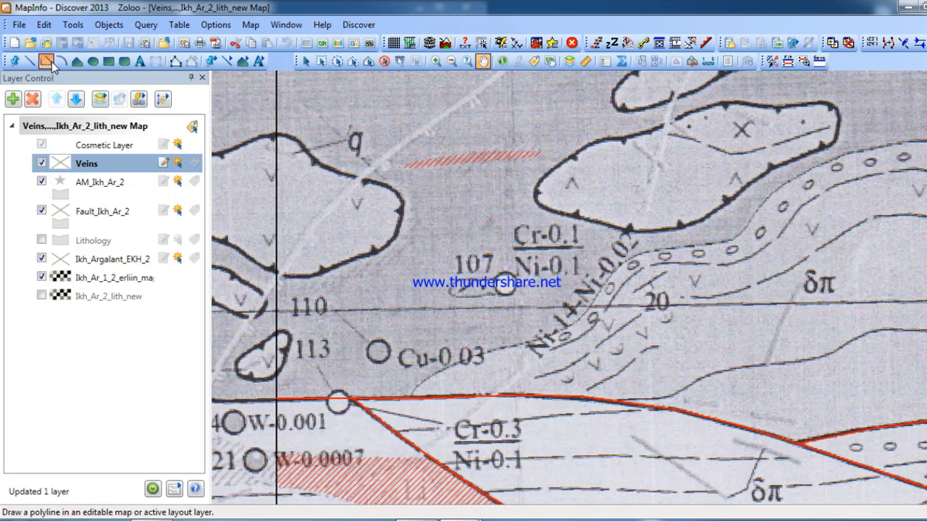
pyautogui.doubleClick(342, 140)
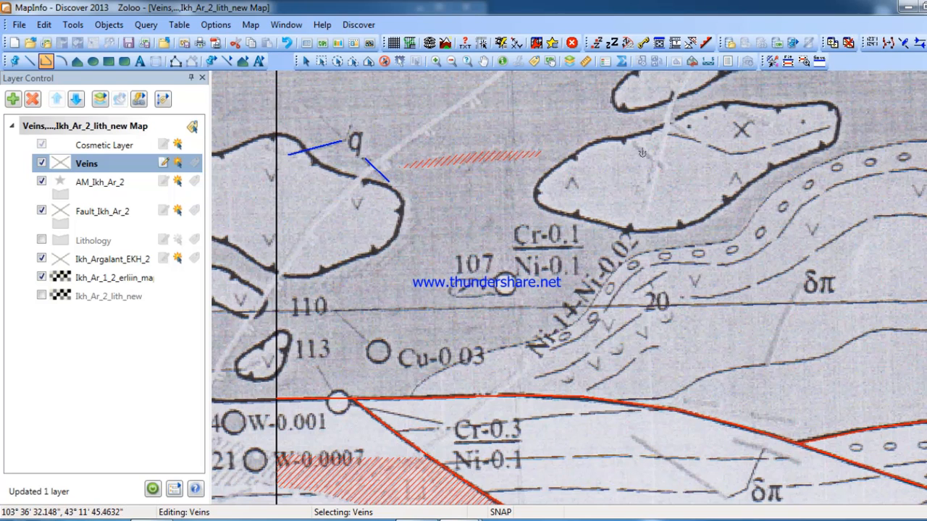
# Step: Draw a vein line along the short diagonal trace inside the toothed outcrop north of the Ni-14-Ni-0.02 label
pyautogui.click(483, 61)
pyautogui.moveTo(600, 127); pyautogui.dragTo(401, 281)
pyautogui.click(45, 61)
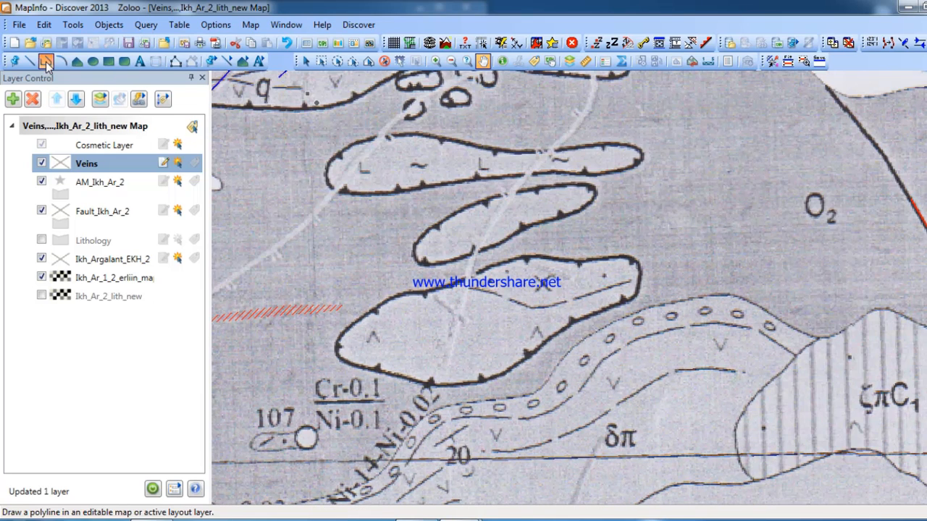
pyautogui.doubleClick(465, 325)
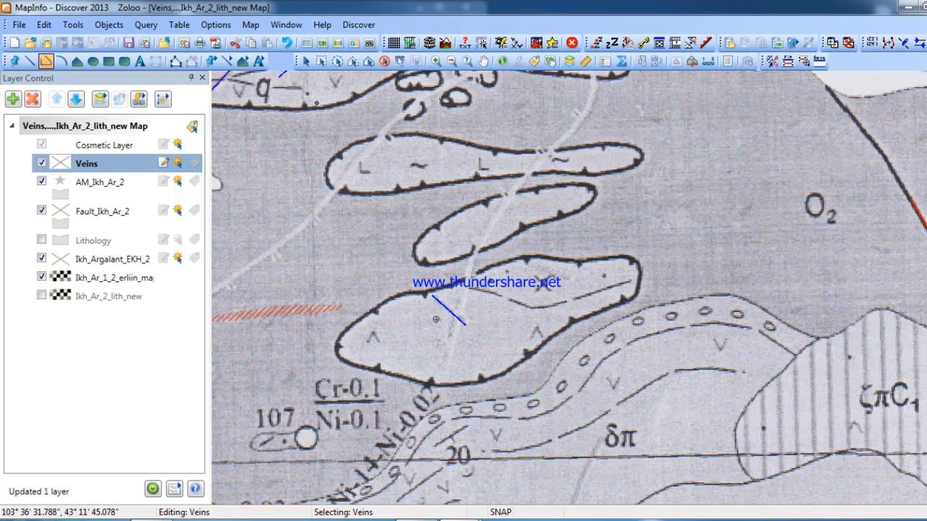
# Step: Draw three vein lines for the δπ labels, one north of the red fault near the 20 label and two south of it
pyautogui.click(483, 61)
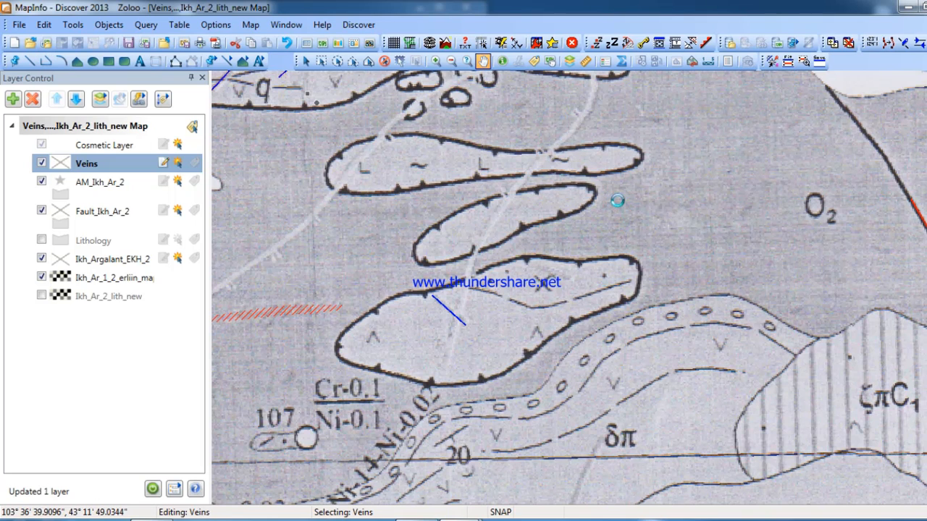
pyautogui.scroll(-1, 608, 201)
pyautogui.moveTo(713, 257); pyautogui.dragTo(650, 153)
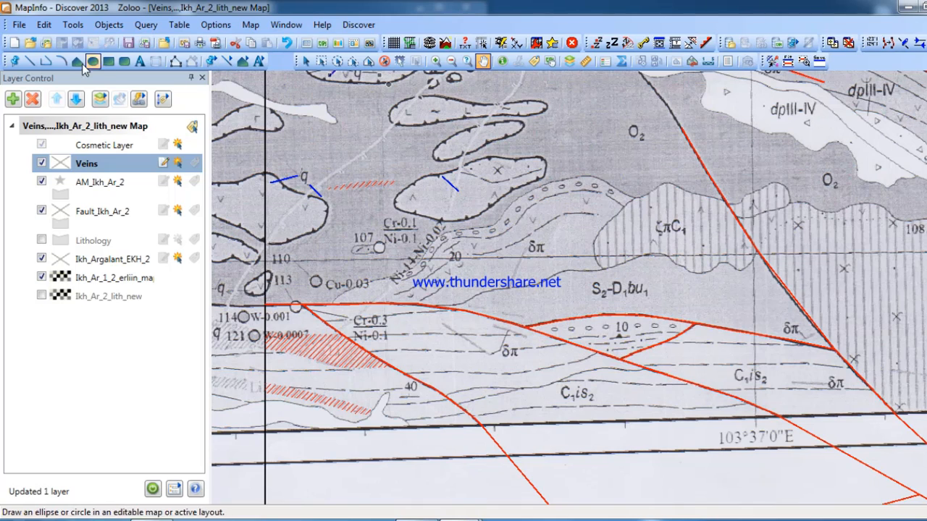
pyautogui.click(46, 61)
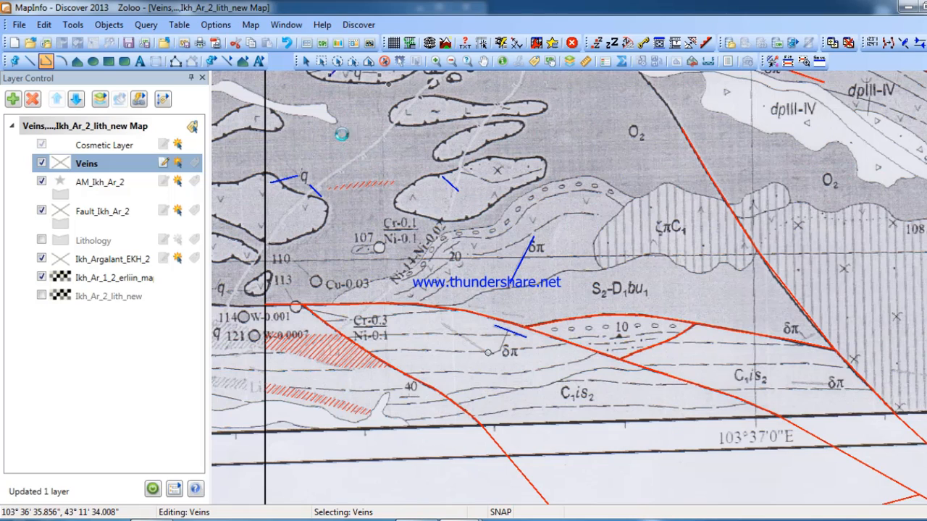
# Step: Select the three δπ vein lines and combine them into one object, keeping the Sum aggregation for ID
pyautogui.click(305, 61)
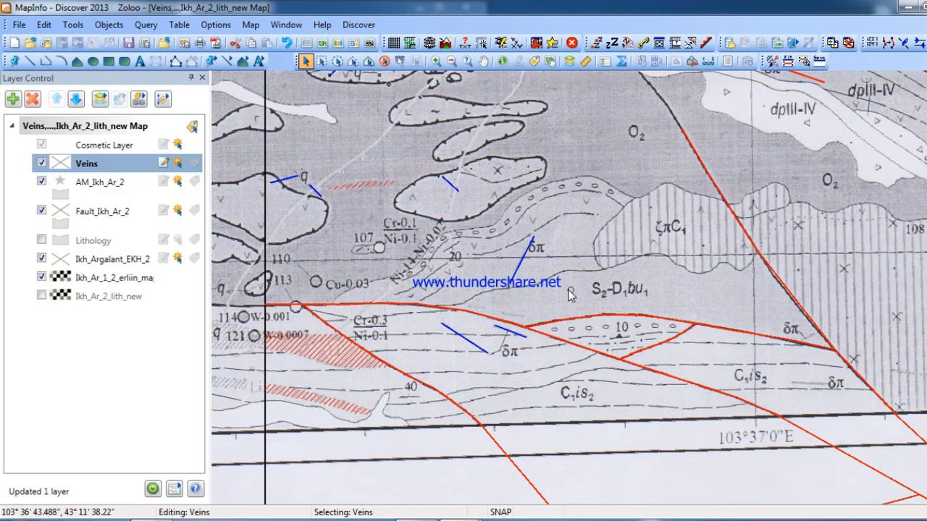
pyautogui.click(527, 254)
pyautogui.keyDown('shift'); pyautogui.click(511, 331); pyautogui.keyUp('shift')
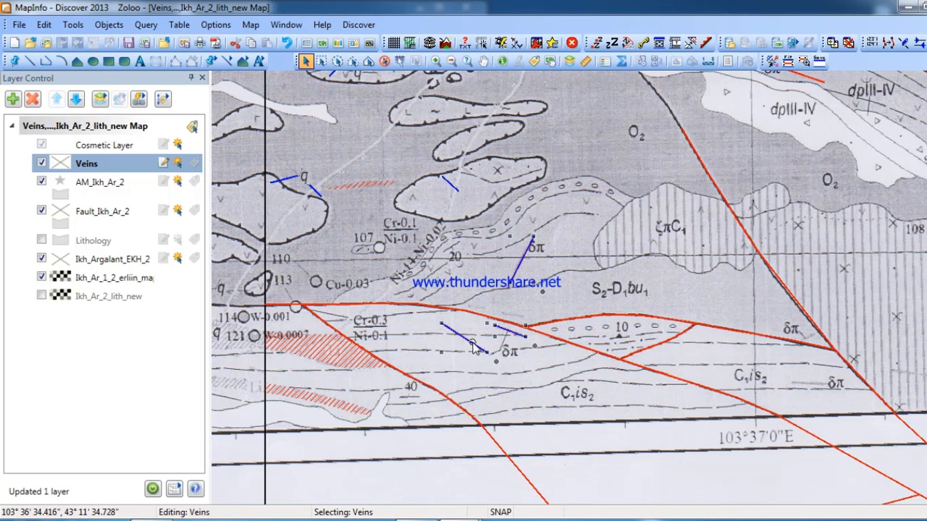
pyautogui.rightClick(475, 347)
pyautogui.moveTo(561, 211)
pyautogui.click(724, 166)
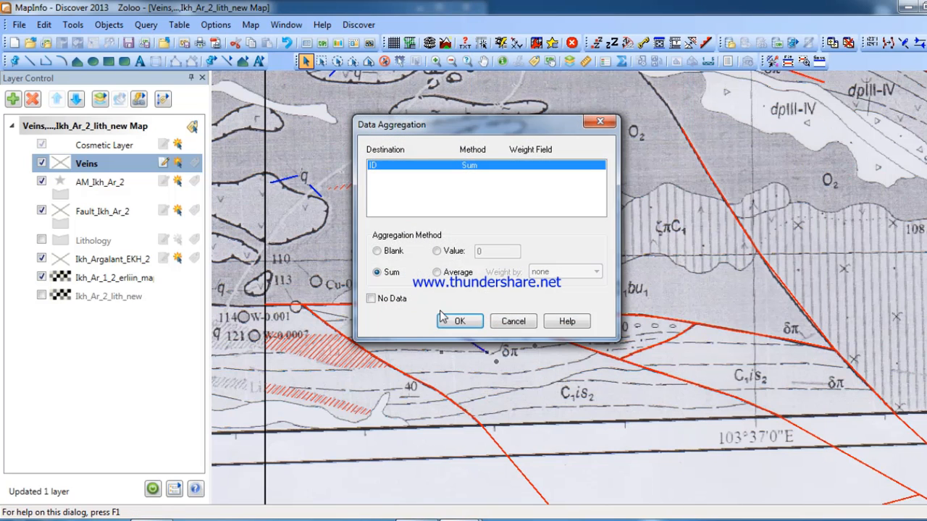
pyautogui.click(461, 321)
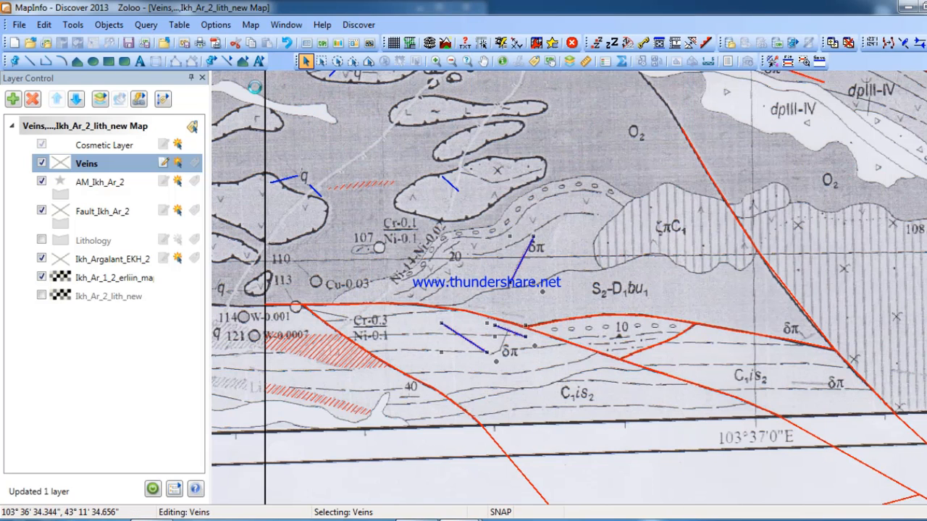
# Step: Set the combined δπ vein object's line colour to red
pyautogui.click(228, 61)
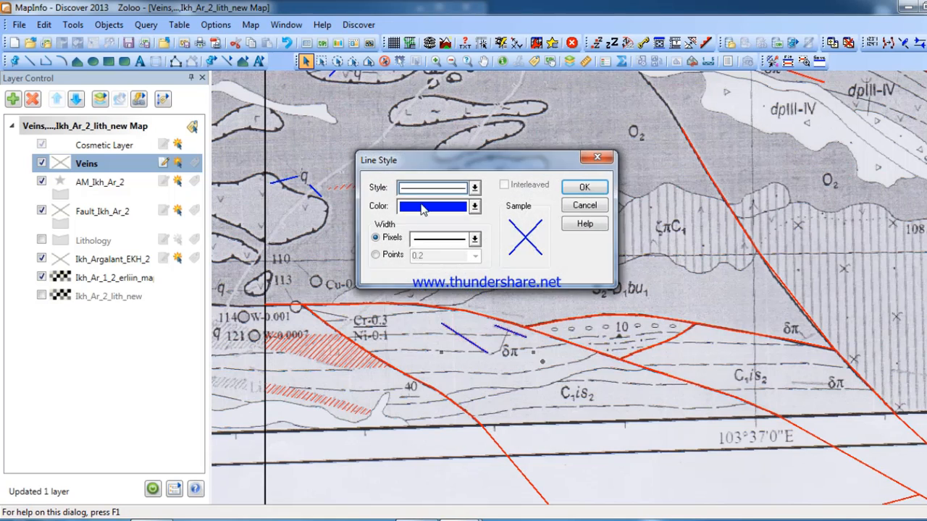
pyautogui.click(423, 209)
pyautogui.click(443, 287)
pyautogui.press('Return')
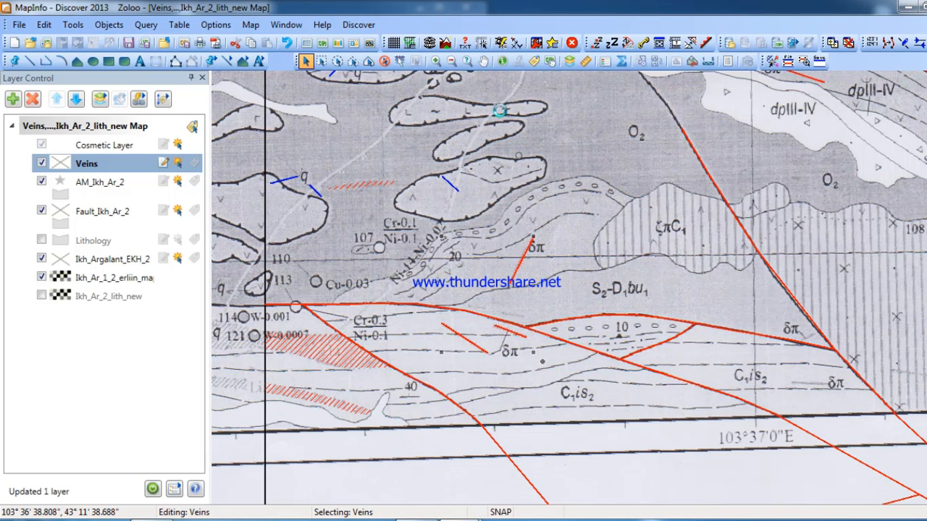
# Step: Draw four vein lines near the 103°37'0"E label, three at the eastern δπ labels and one at the southern q label
pyautogui.click(482, 61)
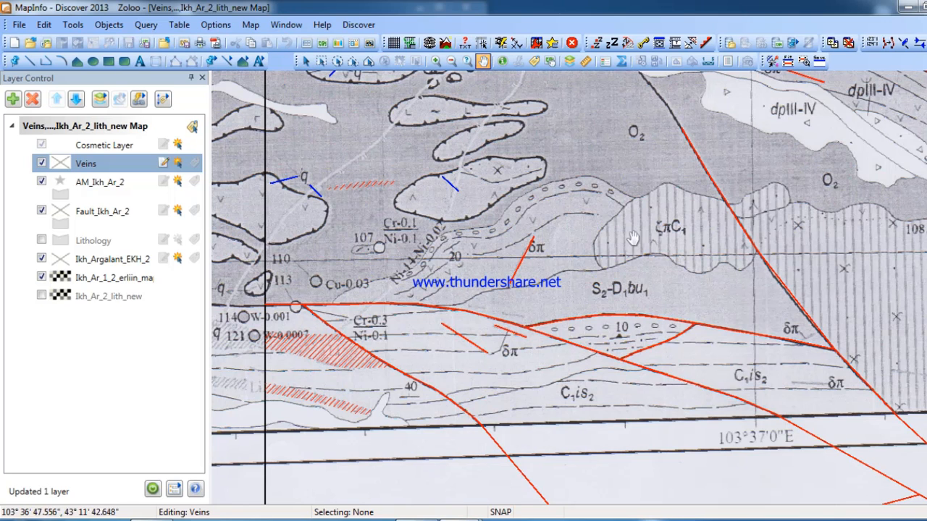
pyautogui.moveTo(741, 309); pyautogui.dragTo(564, 289)
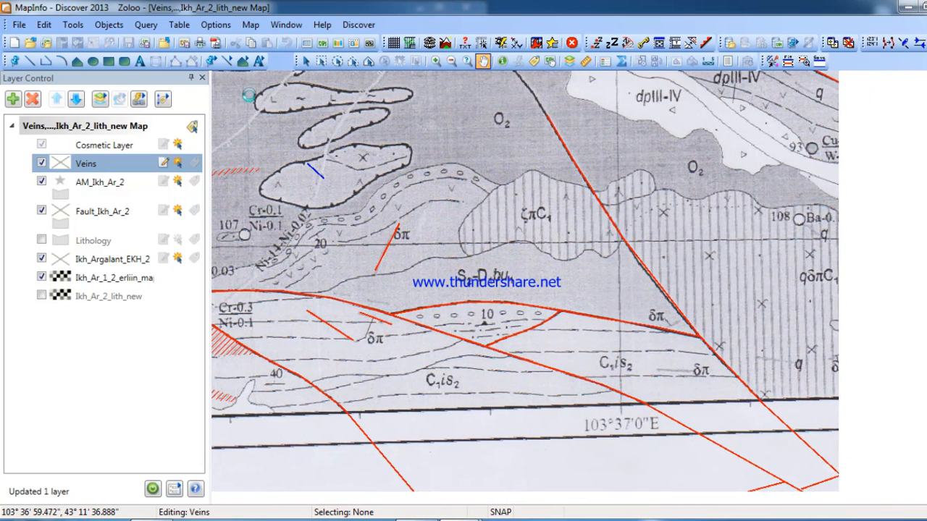
pyautogui.click(44, 60)
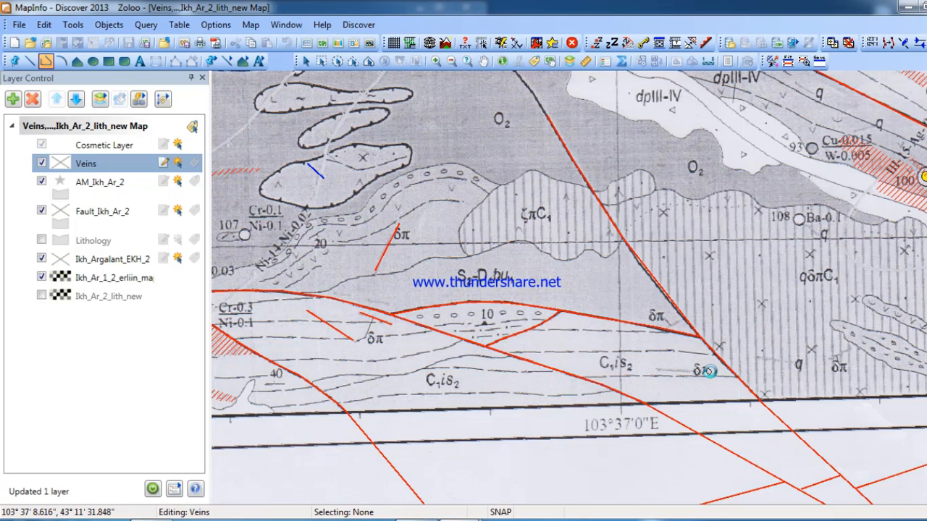
pyautogui.moveTo(656, 370); pyautogui.dragTo(708, 371)
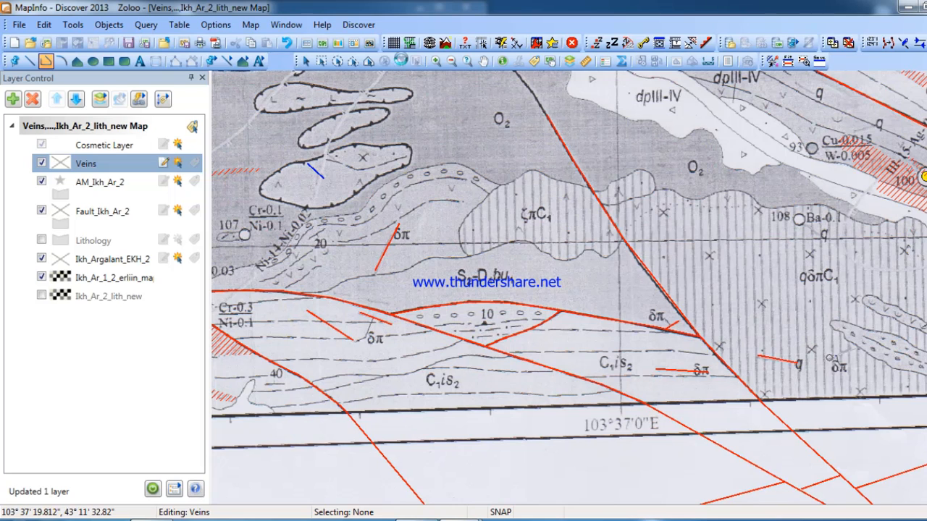
# Step: Change the line colour of the vein beside the southern q label to blue
pyautogui.click(305, 61)
pyautogui.doubleClick(776, 367)
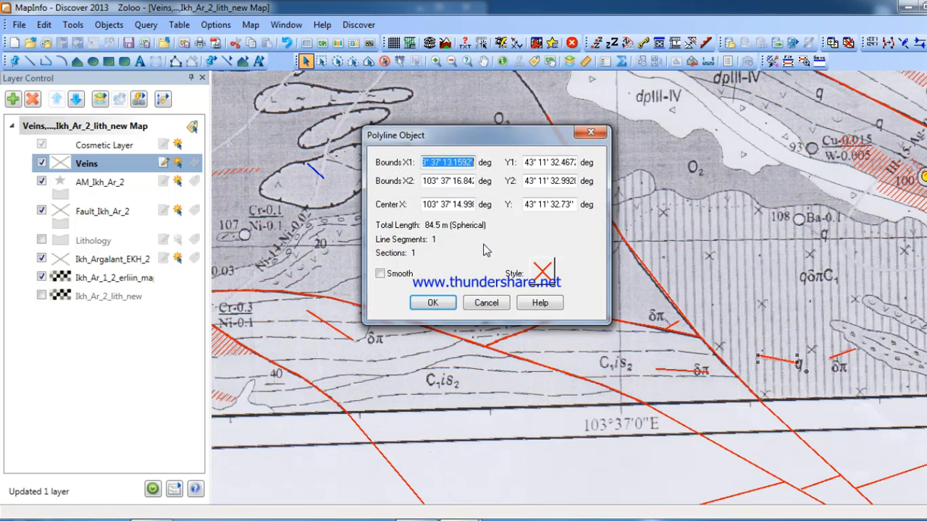
pyautogui.click(382, 300)
pyautogui.click(474, 205)
pyautogui.click(552, 255)
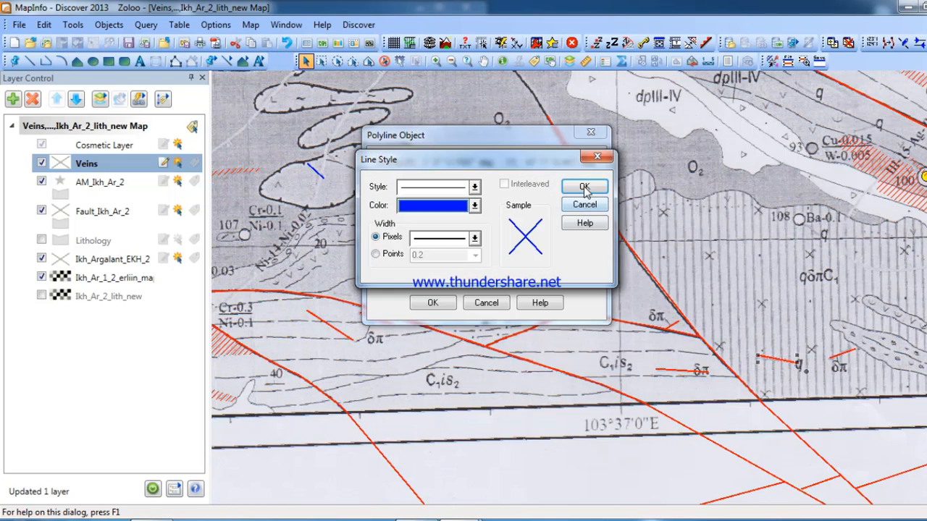
pyautogui.click(584, 186)
pyautogui.click(435, 301)
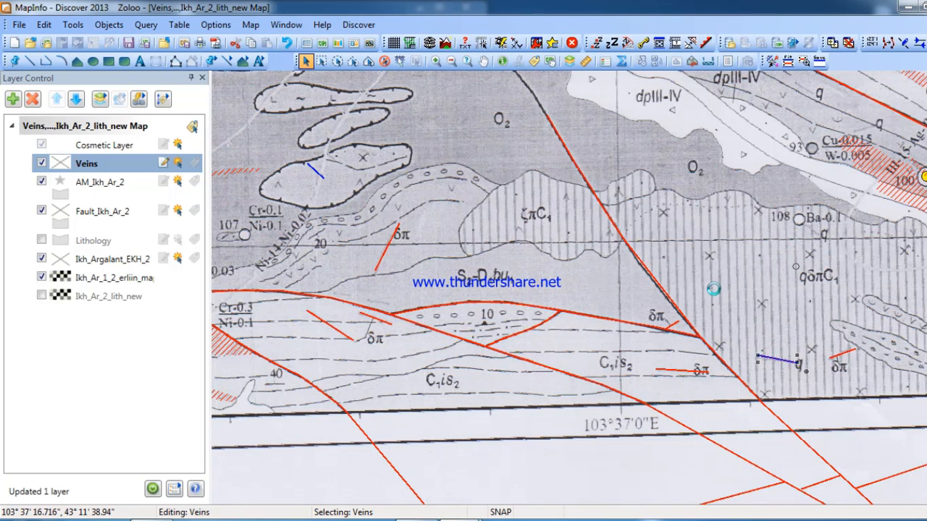
# Step: Select the three eastern red δπ vein lines together with the earlier red δπ object and combine them into one
pyautogui.click(681, 370)
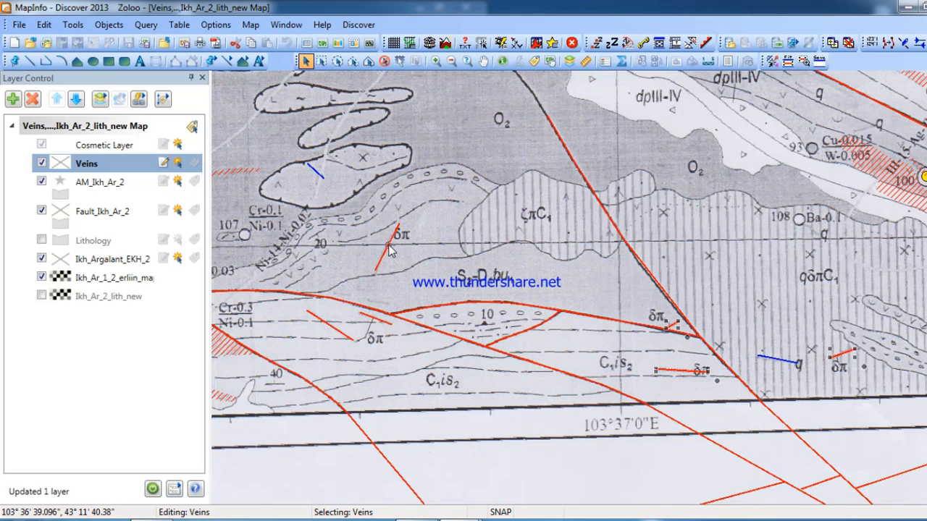
pyautogui.rightClick(532, 331)
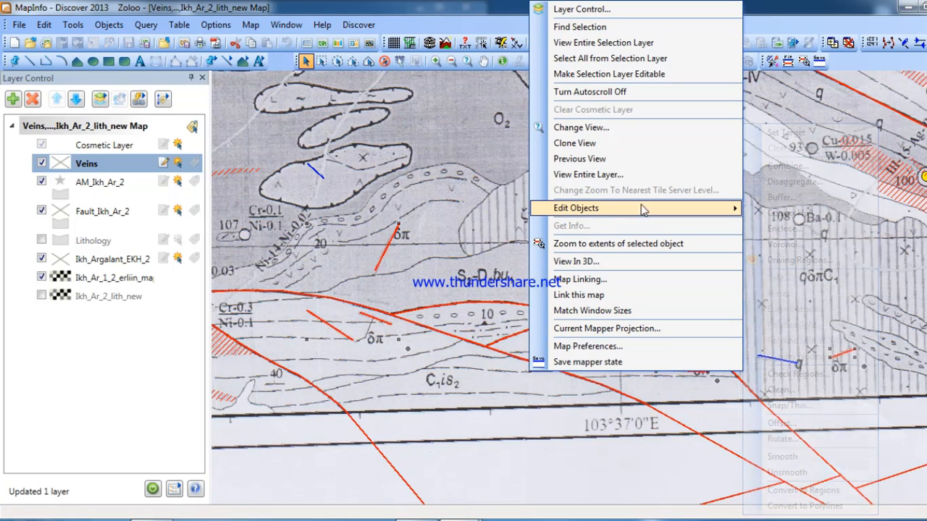
pyautogui.moveTo(579, 207)
pyautogui.click(782, 168)
pyautogui.click(464, 322)
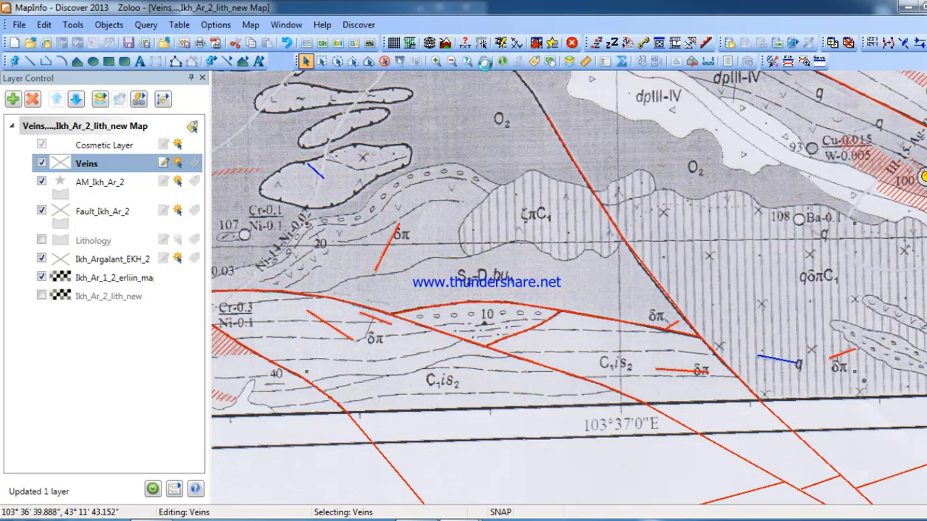
# Step: Draw a vein line between sample point 108 (Ba-0.1) and the q label below it
pyautogui.press('g')
pyautogui.moveTo(801, 291); pyautogui.dragTo(592, 293)
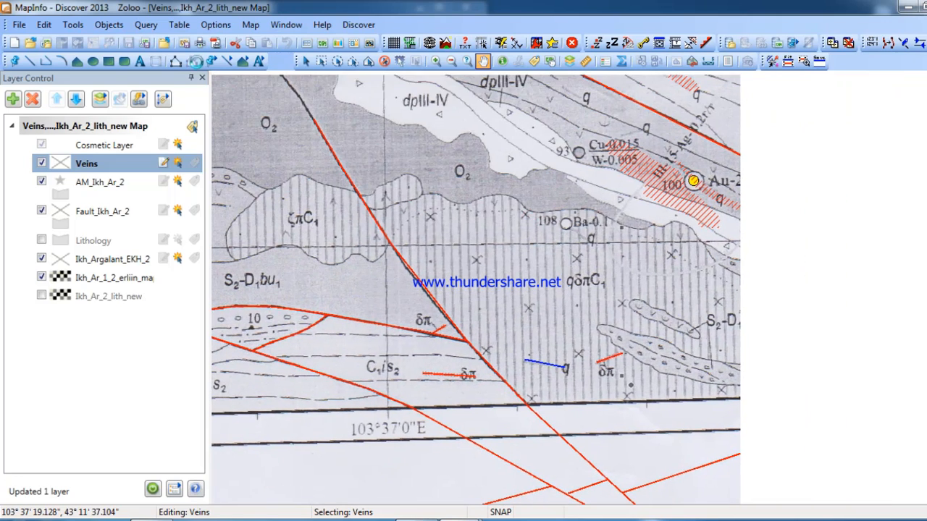
pyautogui.click(45, 60)
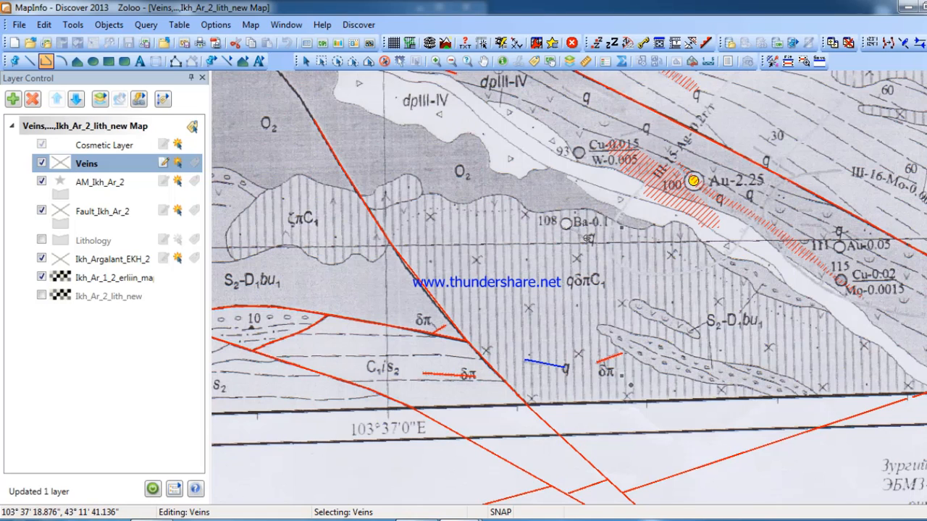
# Step: Draw four vein lines northeast of sample point 108, three beside q labels and one near the Ш-16-Mo-0.0003 label
pyautogui.click(483, 61)
pyautogui.moveTo(692, 210); pyautogui.dragTo(479, 212)
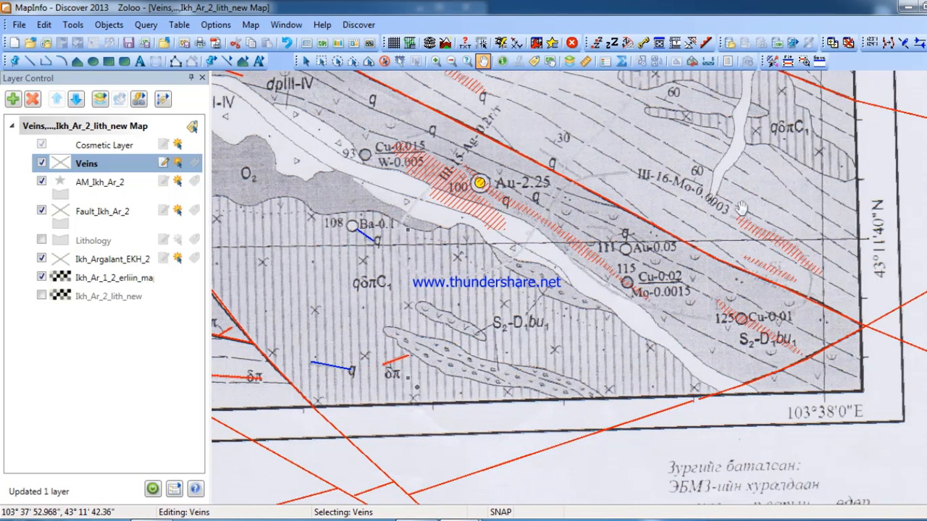
pyautogui.moveTo(763, 251); pyautogui.dragTo(785, 434)
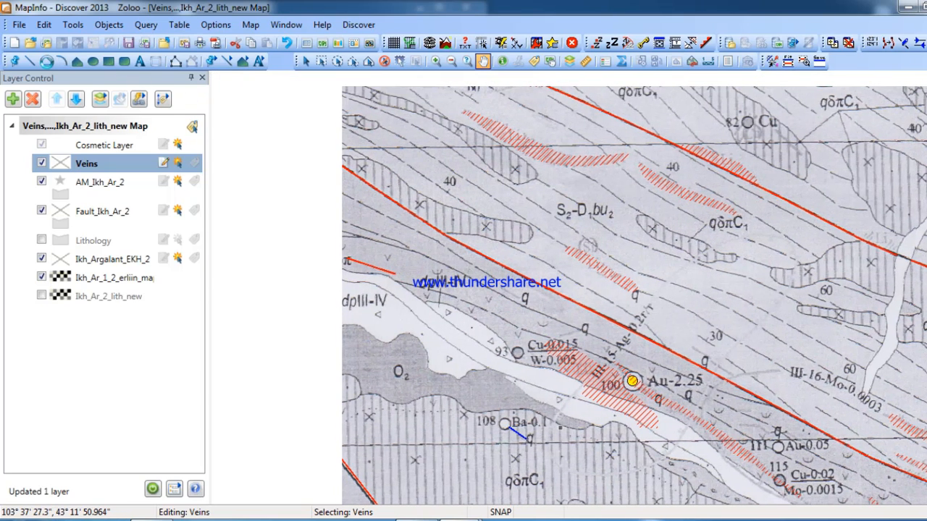
pyautogui.click(46, 61)
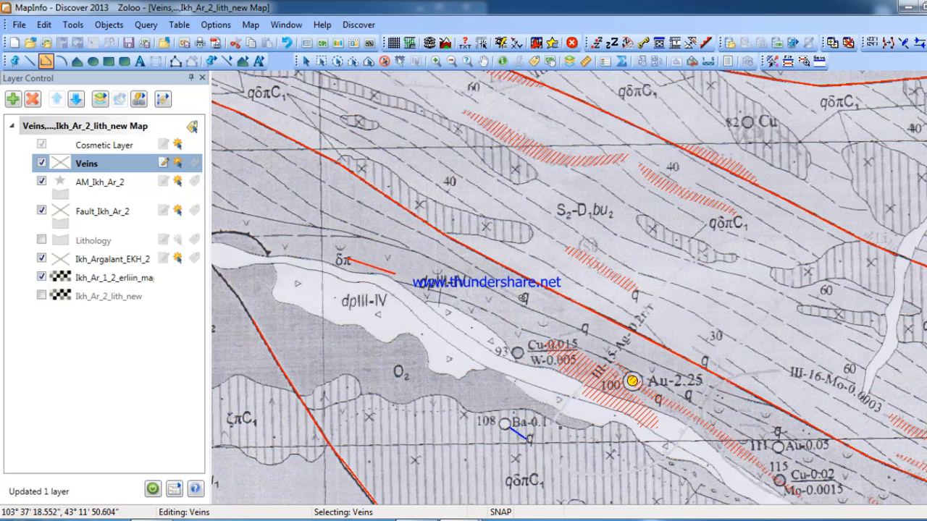
pyautogui.click(510, 289)
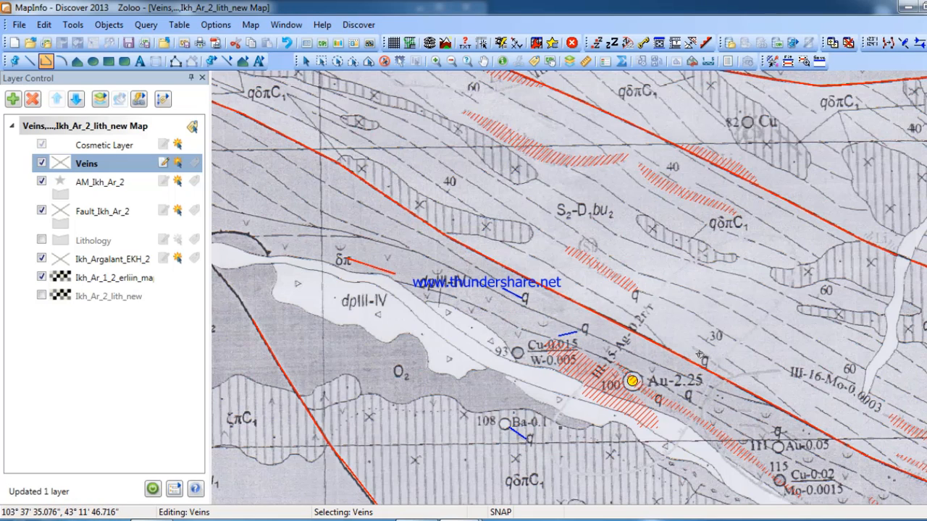
pyautogui.click(737, 376)
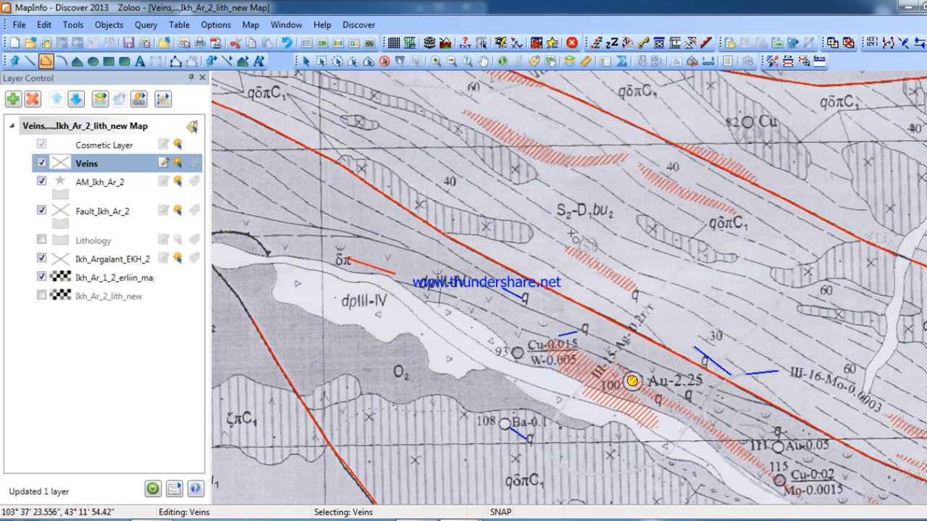
# Step: Select the four newly drawn blue vein lines together with the one beside sample point 108 and combine them into one object
pyautogui.click(482, 61)
pyautogui.moveTo(842, 309); pyautogui.dragTo(724, 273)
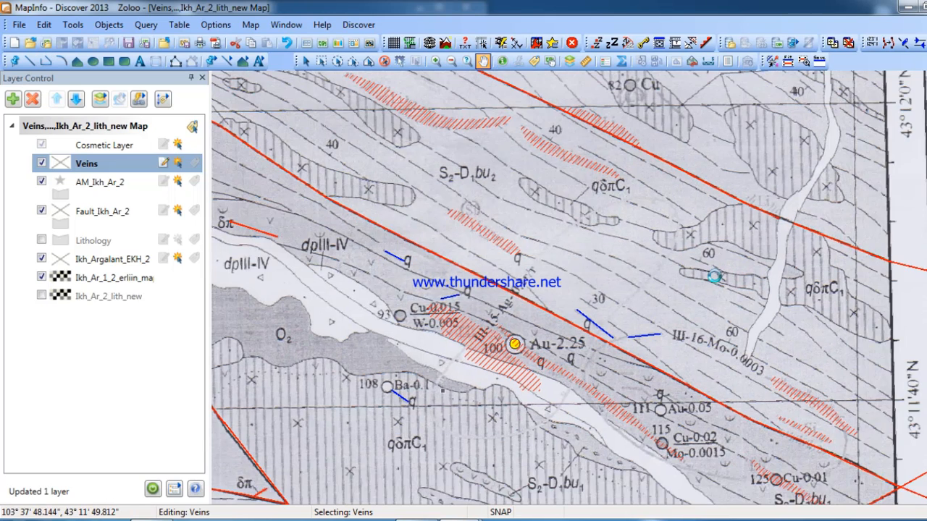
pyautogui.click(305, 61)
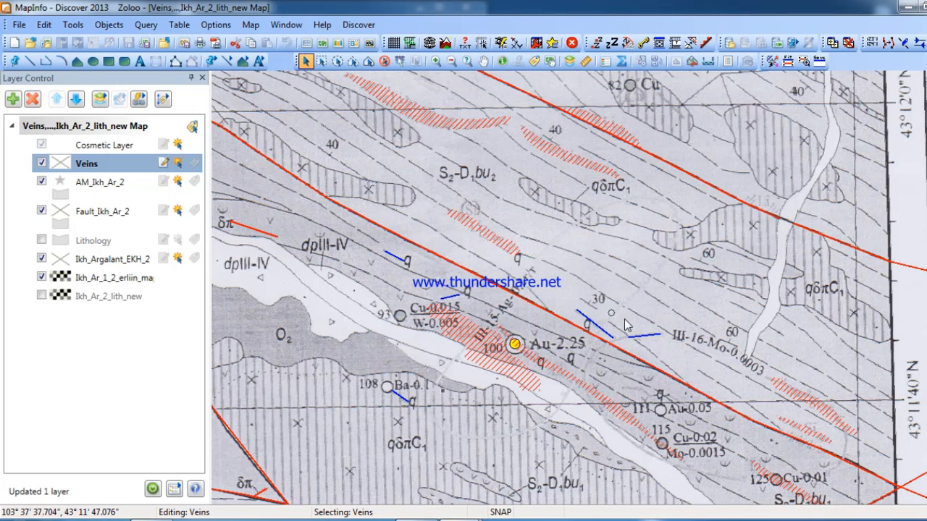
pyautogui.click(641, 335)
pyautogui.keyDown('shift'); pyautogui.click(602, 332); pyautogui.keyUp('shift')
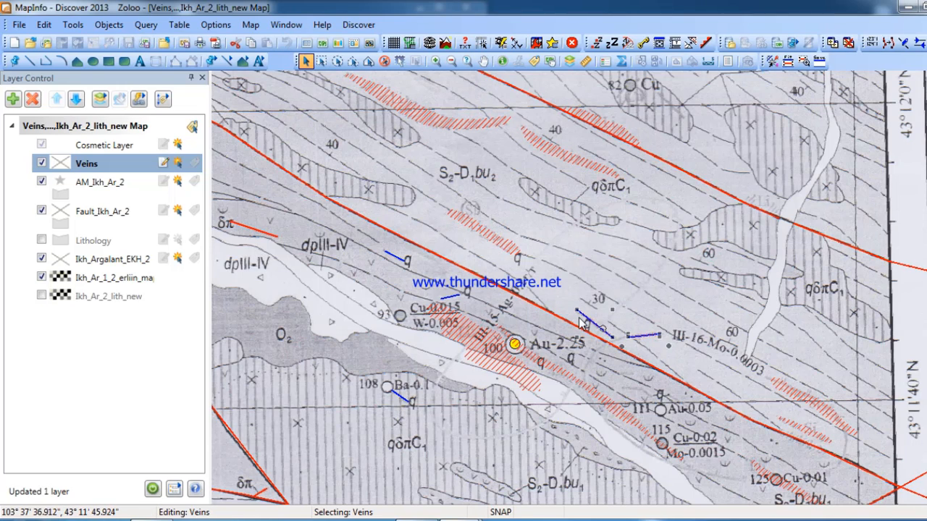
pyautogui.keyDown('shift'); pyautogui.click(451, 295); pyautogui.keyUp('shift')
pyautogui.keyDown('shift'); pyautogui.click(400, 259); pyautogui.keyUp('shift')
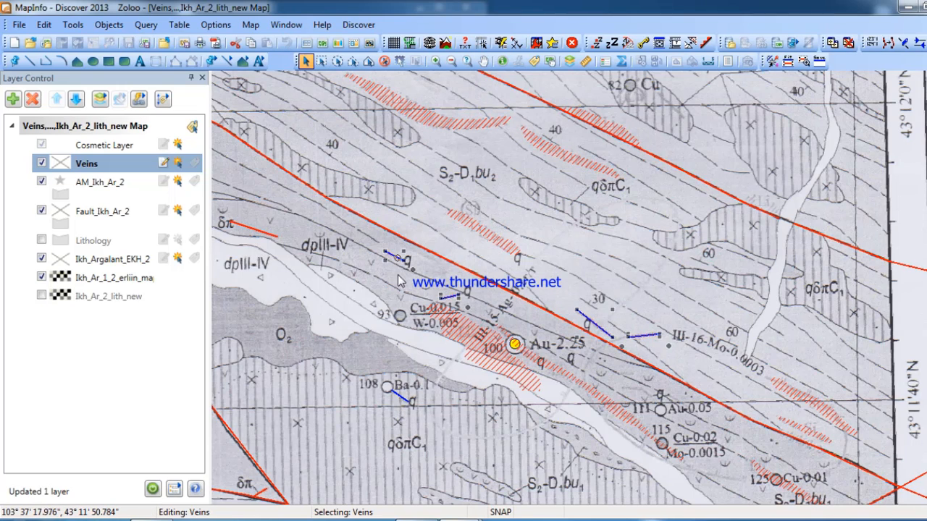
pyautogui.rightClick(402, 409)
pyautogui.moveTo(579, 233)
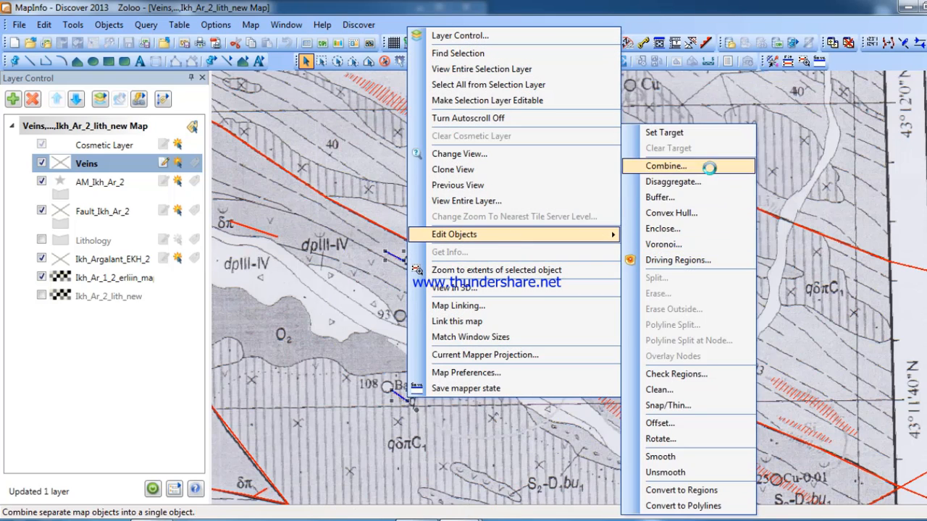
pyautogui.click(655, 166)
pyautogui.click(456, 320)
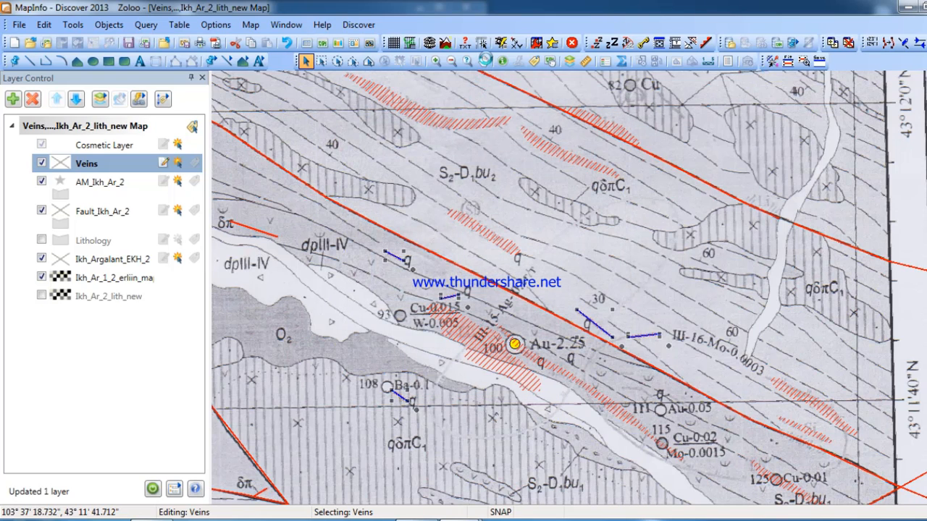
pyautogui.click(484, 60)
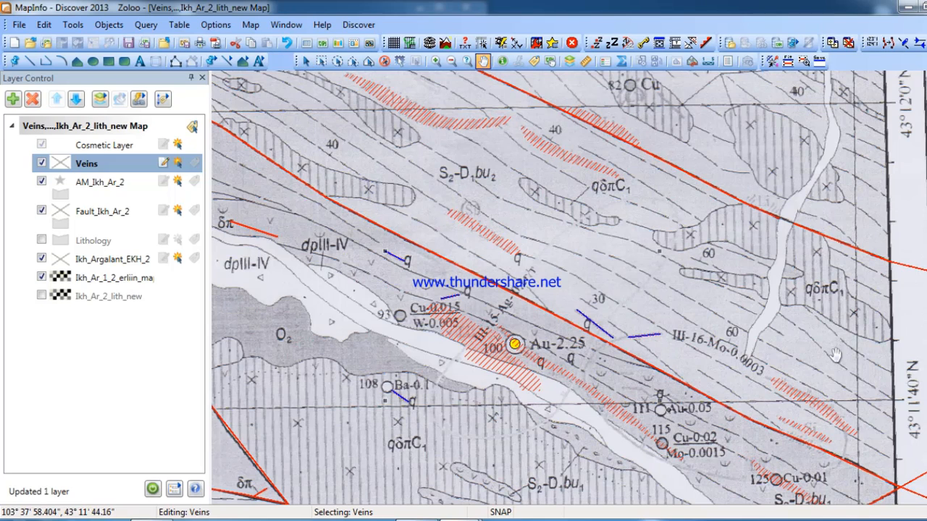
pyautogui.moveTo(836, 354); pyautogui.dragTo(794, 225)
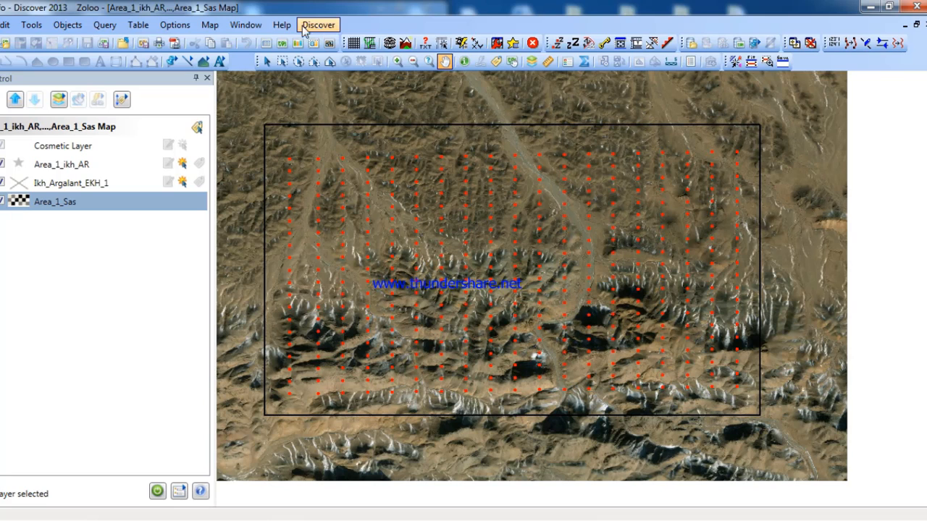
# Step: Set the Area_1_Sas map's options to Degrees Minutes Seconds coordinates, meters, square meters and preserving the current scale on resizing
pyautogui.click(210, 24)
pyautogui.click(250, 355)
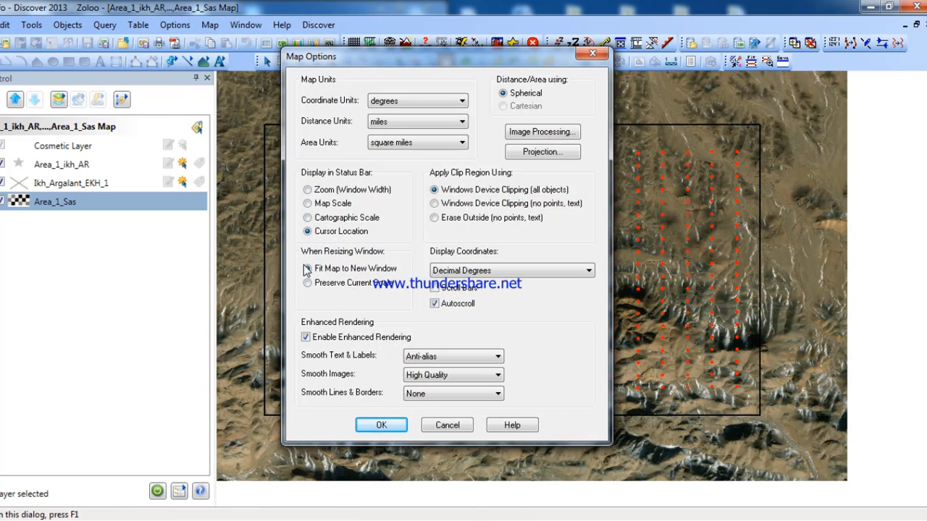
pyautogui.click(477, 272)
pyautogui.click(487, 291)
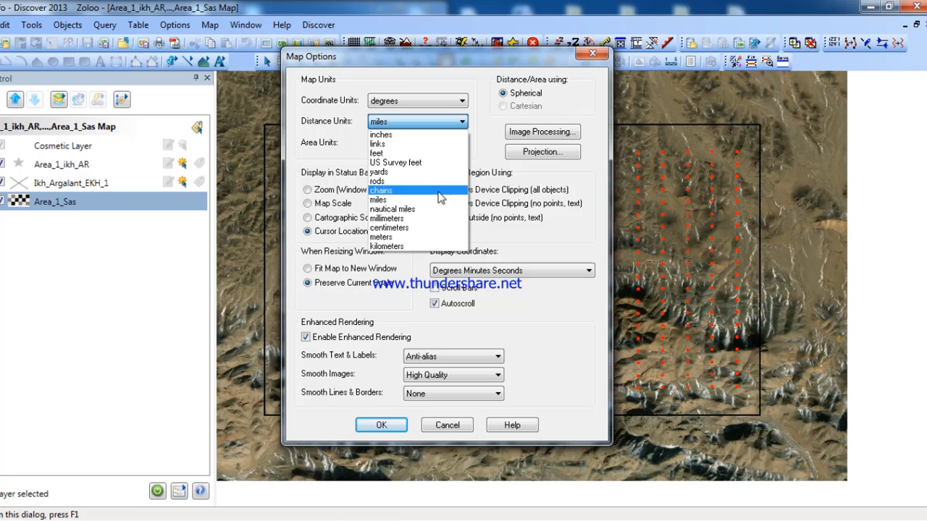
pyautogui.click(430, 237)
pyautogui.click(439, 142)
pyautogui.click(426, 276)
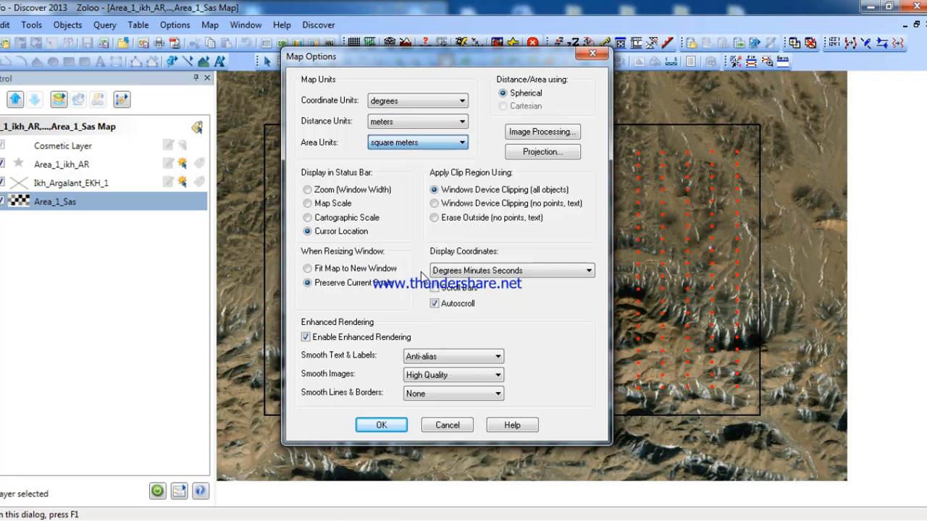
pyautogui.click(372, 423)
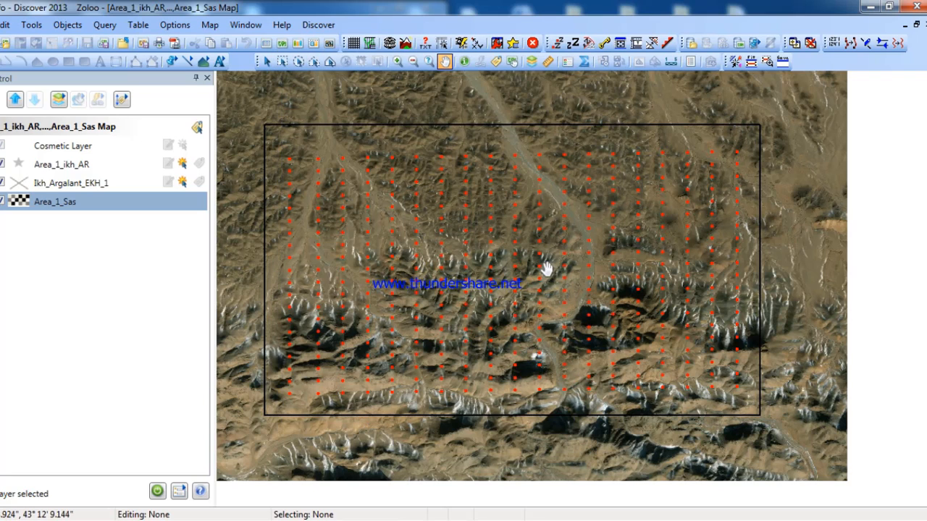
# Step: Restore the Area_1_Sas map window from its maximized state and resize it to closely surround the black area frame
pyautogui.click(915, 25)
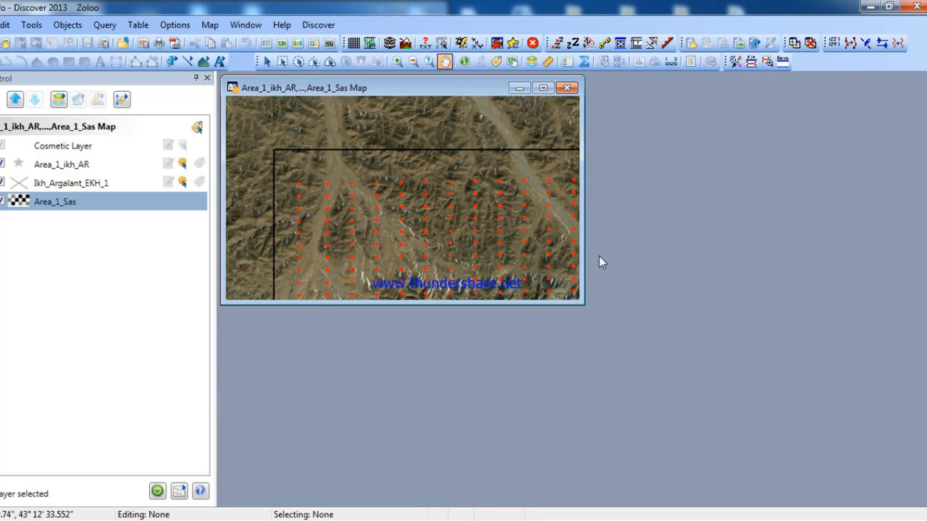
pyautogui.moveTo(584, 303); pyautogui.dragTo(783, 438)
pyautogui.moveTo(645, 266); pyautogui.dragTo(623, 237)
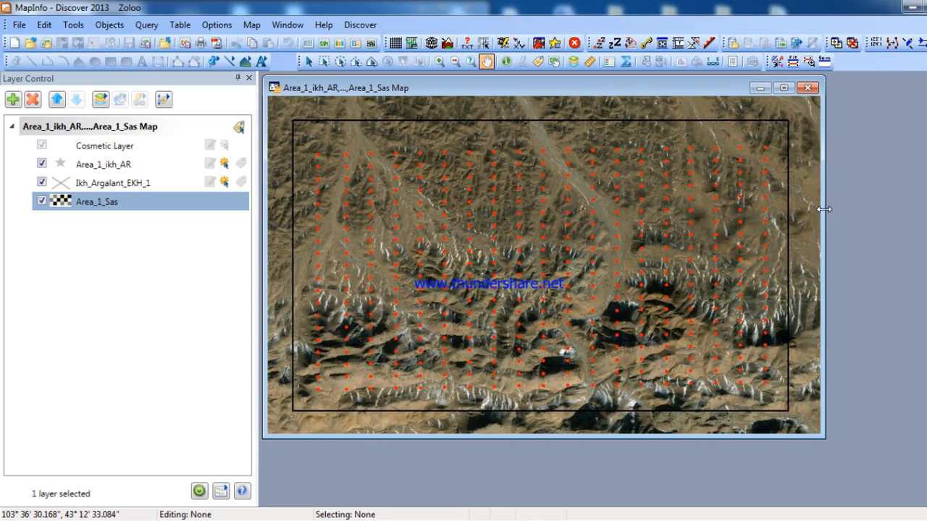
pyautogui.moveTo(824, 209); pyautogui.dragTo(814, 208)
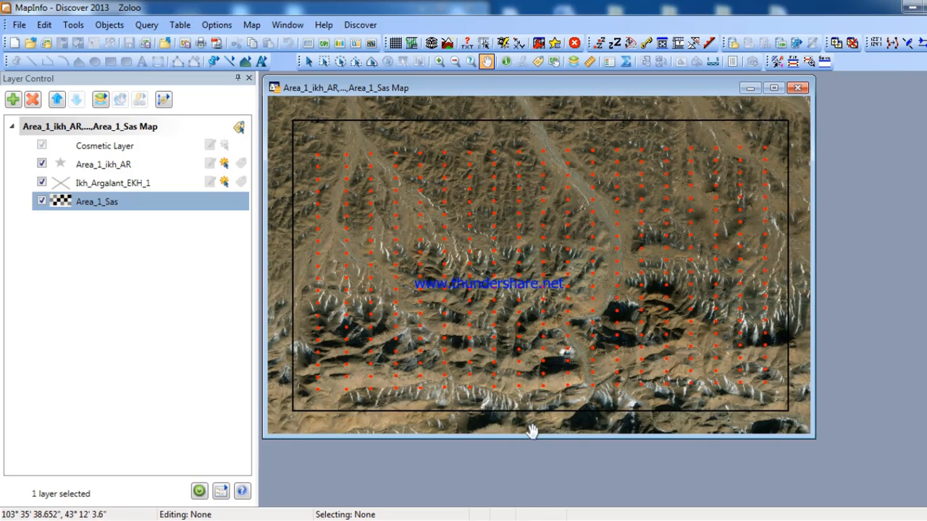
pyautogui.moveTo(532, 431); pyautogui.dragTo(531, 430)
# Step: Set the Area_1_ikh_AR layer to label its points with Lithology, positioned centred above each point
pyautogui.click(140, 163)
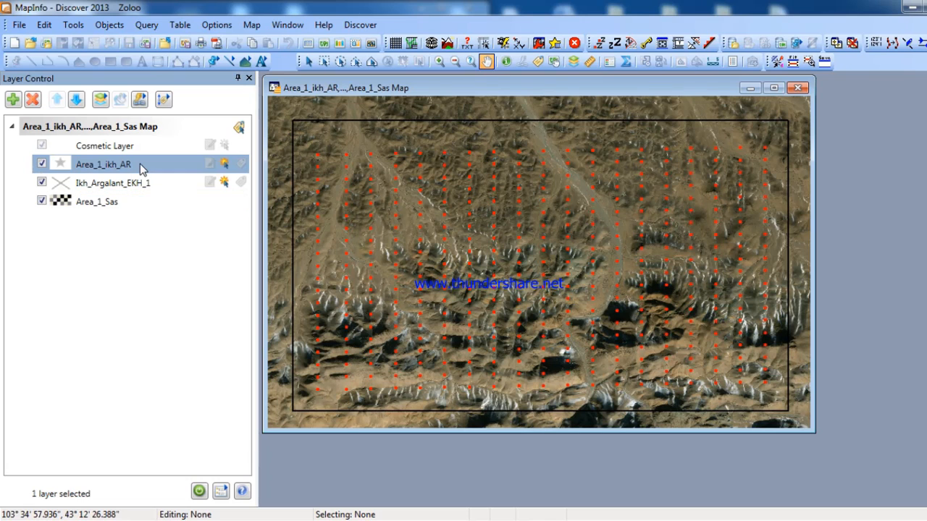
pyautogui.rightClick(139, 163)
pyautogui.click(193, 189)
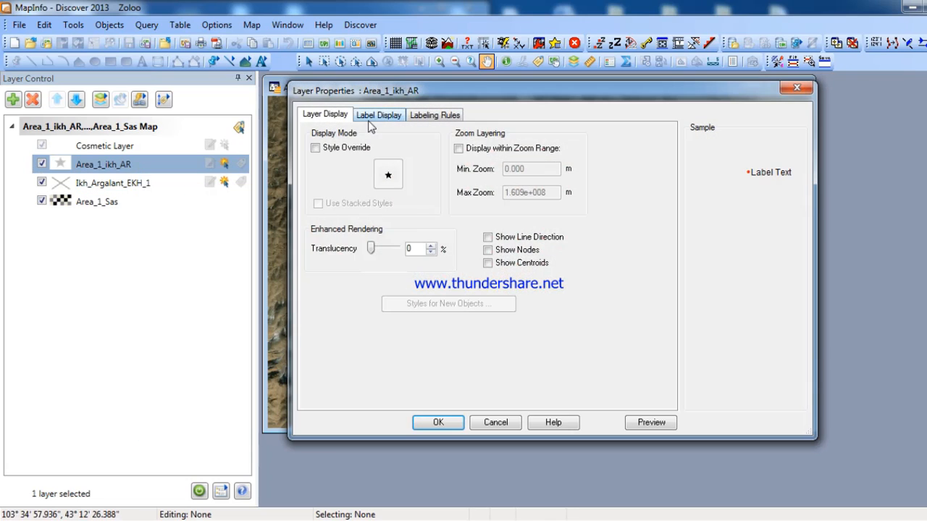
pyautogui.click(377, 115)
pyautogui.click(372, 163)
pyautogui.click(362, 265)
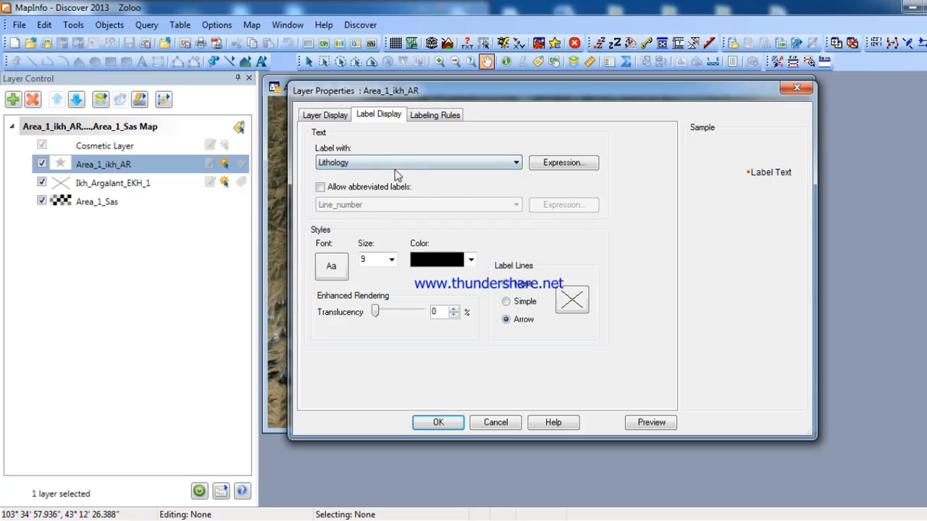
pyautogui.click(435, 115)
pyautogui.click(356, 181)
pyautogui.click(378, 114)
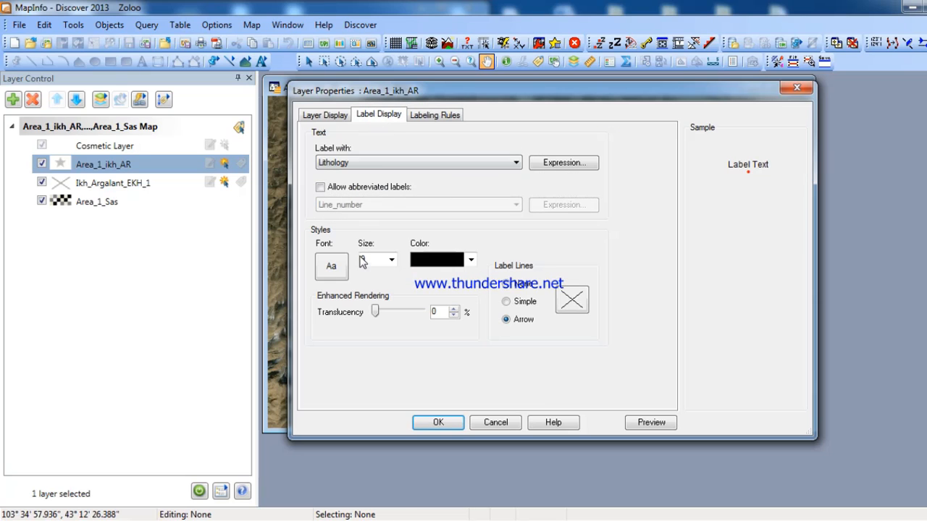
# Step: Style the Area_1_ikh_AR label text as bold 6 pt Times New Roman with a halo background
pyautogui.click(331, 266)
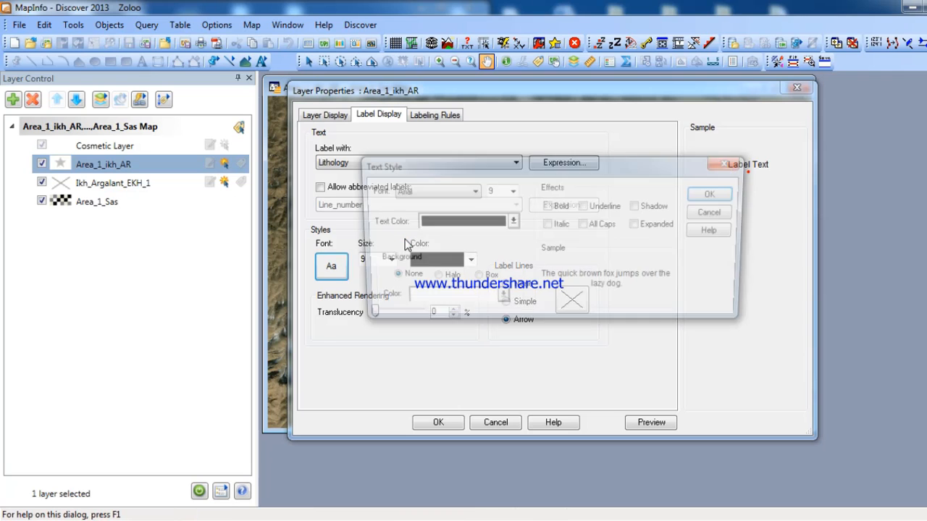
pyautogui.click(456, 193)
pyautogui.scroll(-20, 480, 356)
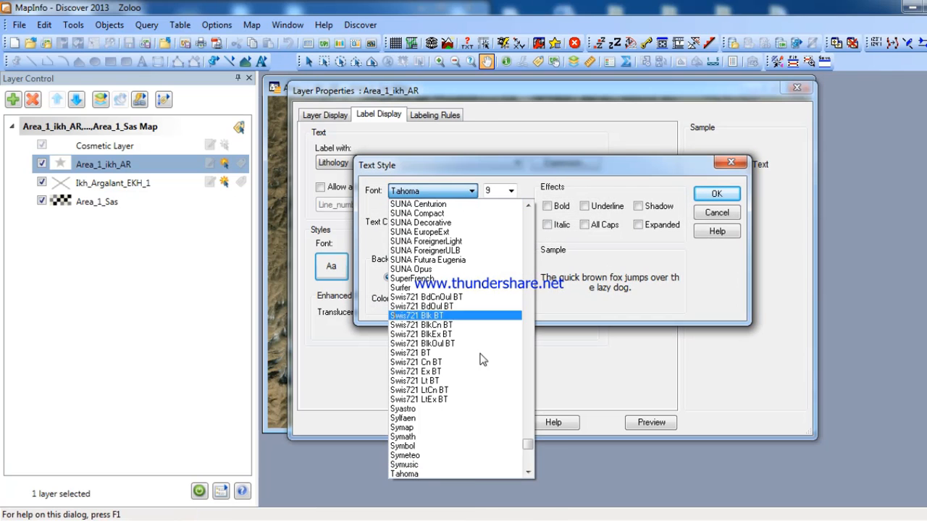
pyautogui.click(480, 461)
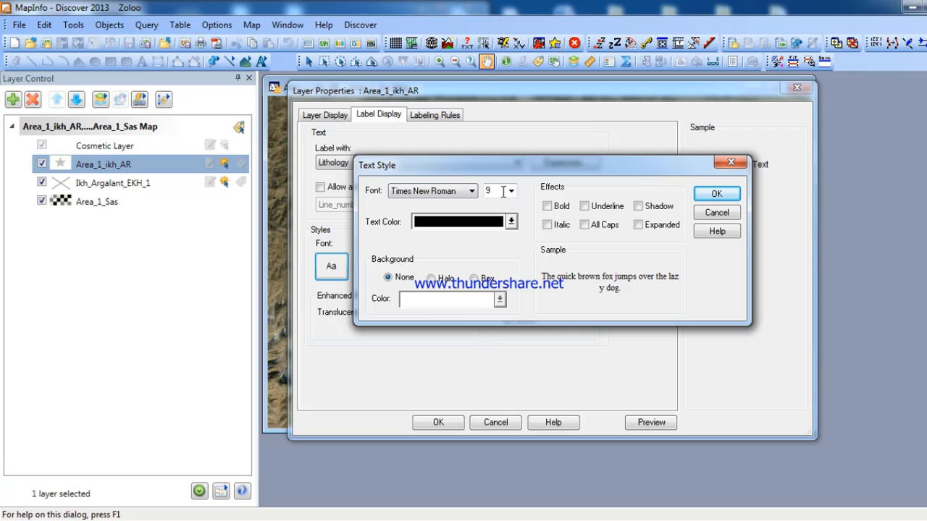
pyautogui.doubleClick(501, 192)
pyautogui.write('6')
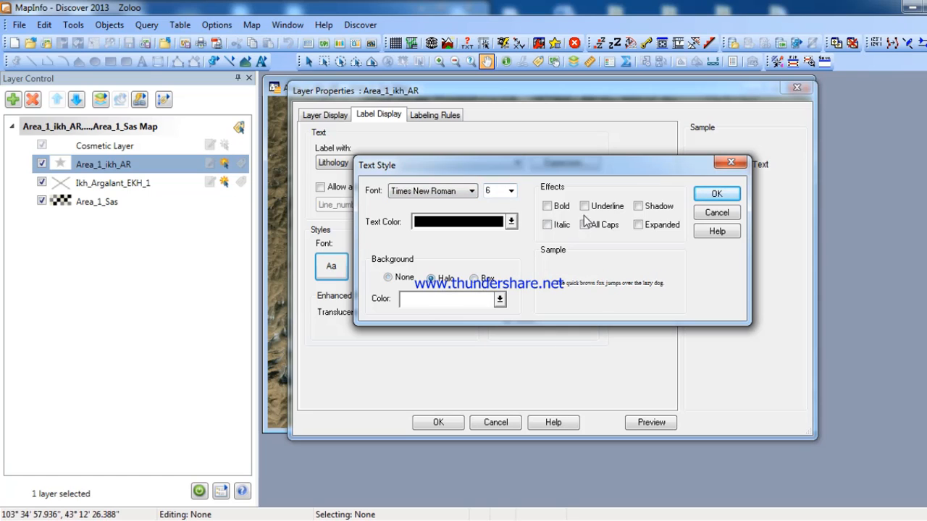
pyautogui.click(562, 208)
pyautogui.click(713, 194)
# Step: Check the label placement rules, apply the layer properties and turn on automatic labels for Area_1_ikh_AR
pyautogui.click(448, 117)
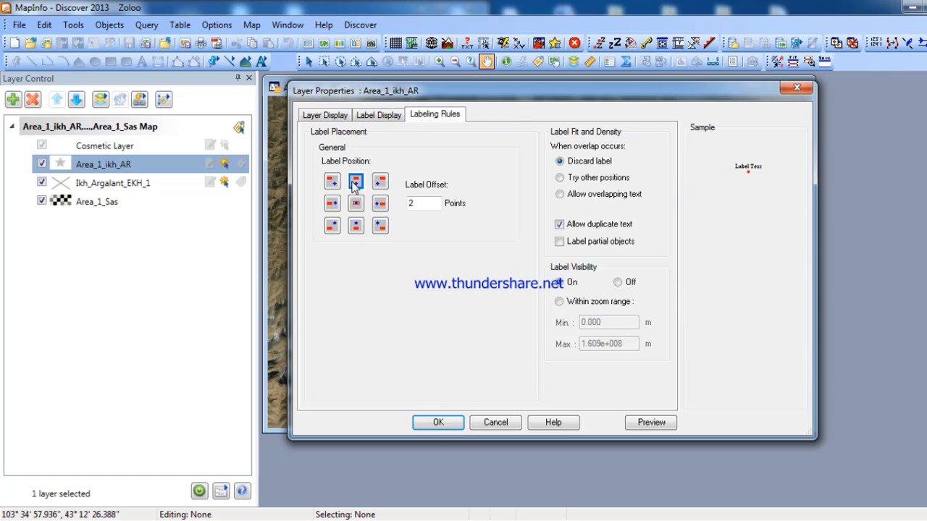
pyautogui.click(437, 424)
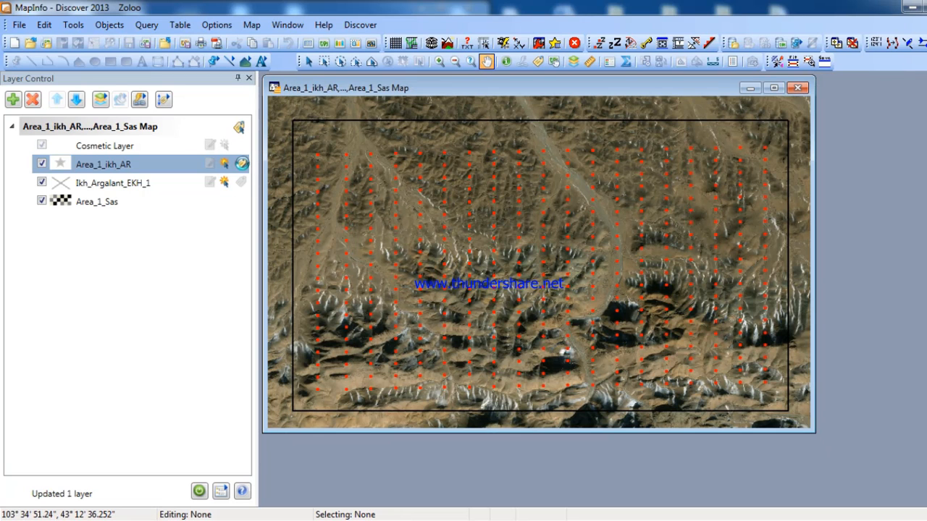
pyautogui.click(241, 163)
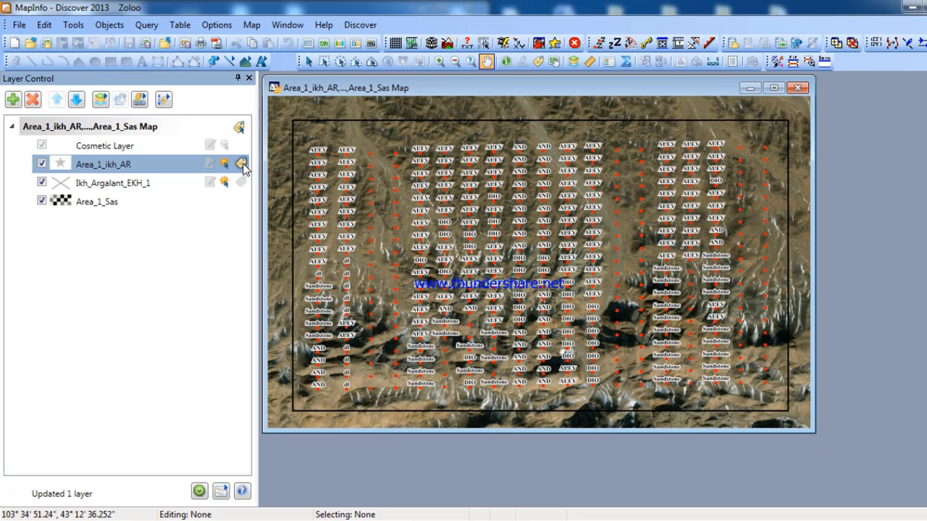
# Step: Start a Discover map grid overlay for the map and express its grid spacing in degrees, minutes and seconds
pyautogui.click(361, 25)
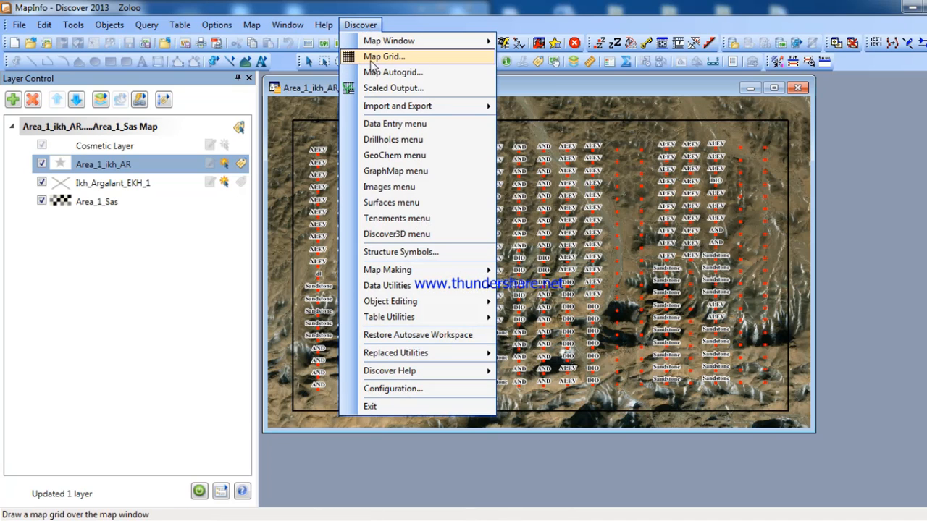
pyautogui.click(372, 58)
pyautogui.moveTo(556, 71); pyautogui.dragTo(733, 38)
pyautogui.click(706, 114)
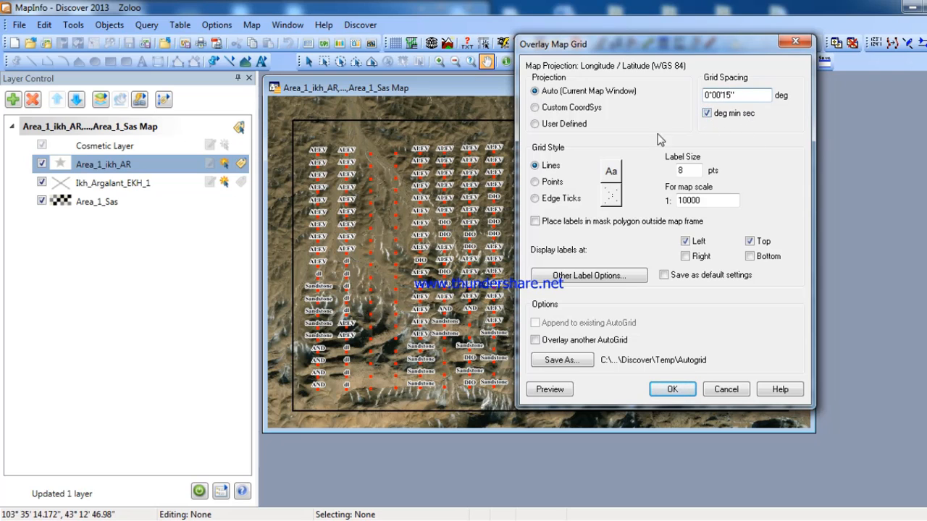
# Step: Set the grid line style to a finely spaced dotted black line
pyautogui.click(612, 195)
pyautogui.click(652, 166)
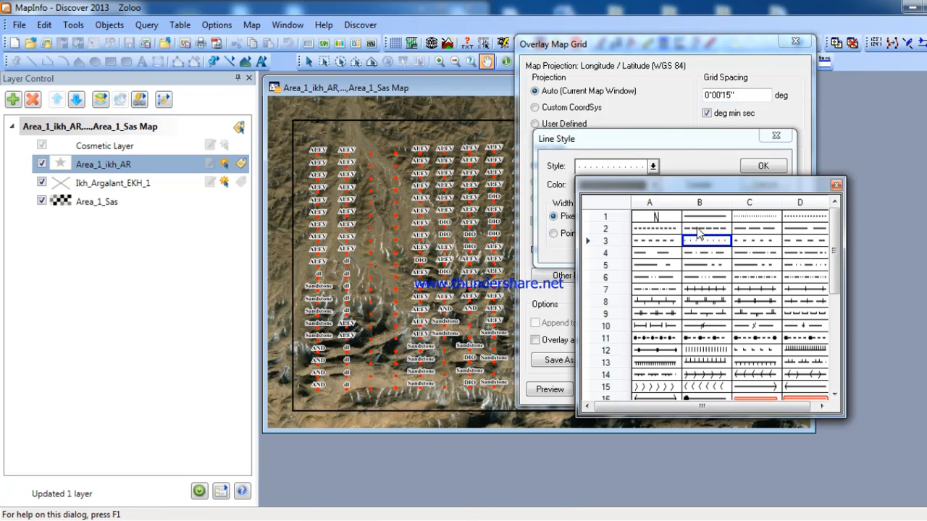
pyautogui.click(807, 216)
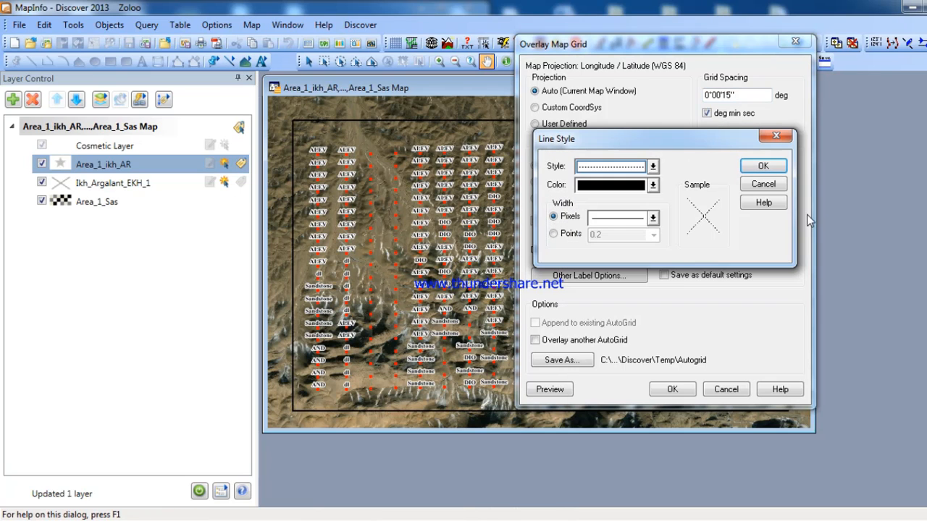
pyautogui.click(761, 167)
# Step: Style the grid label text as bold 5 pt Times New Roman
pyautogui.click(612, 172)
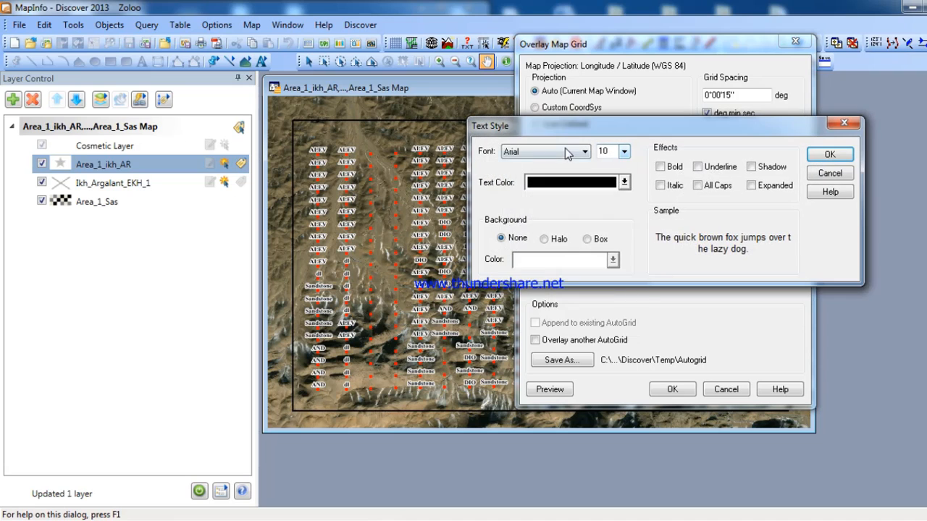
pyautogui.click(569, 151)
pyautogui.moveTo(642, 217); pyautogui.dragTo(639, 409)
pyautogui.scroll(-1, 564, 410)
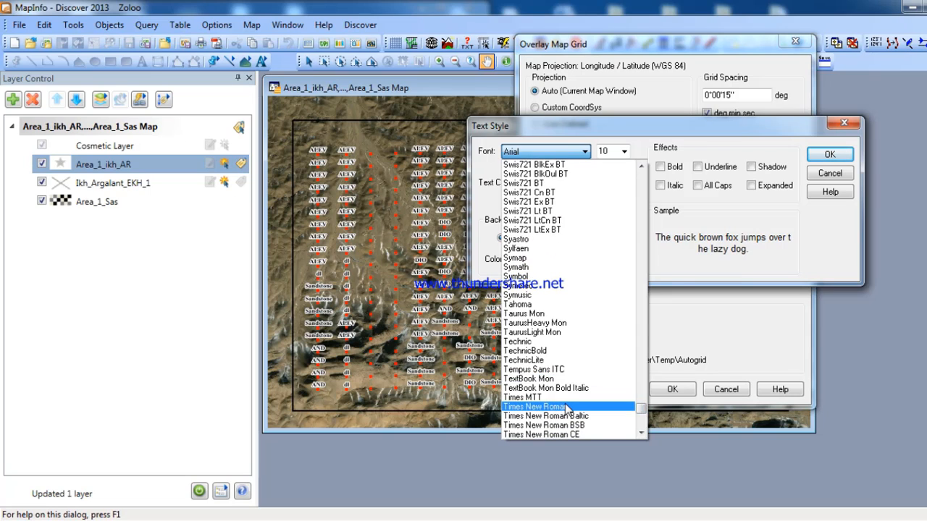
pyautogui.click(567, 407)
pyautogui.doubleClick(615, 151)
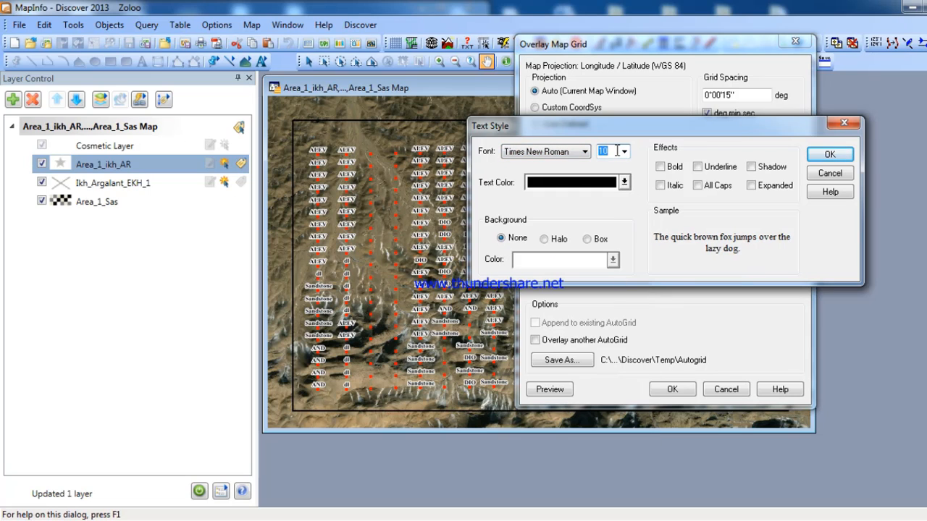
pyautogui.write('5')
pyautogui.click(659, 167)
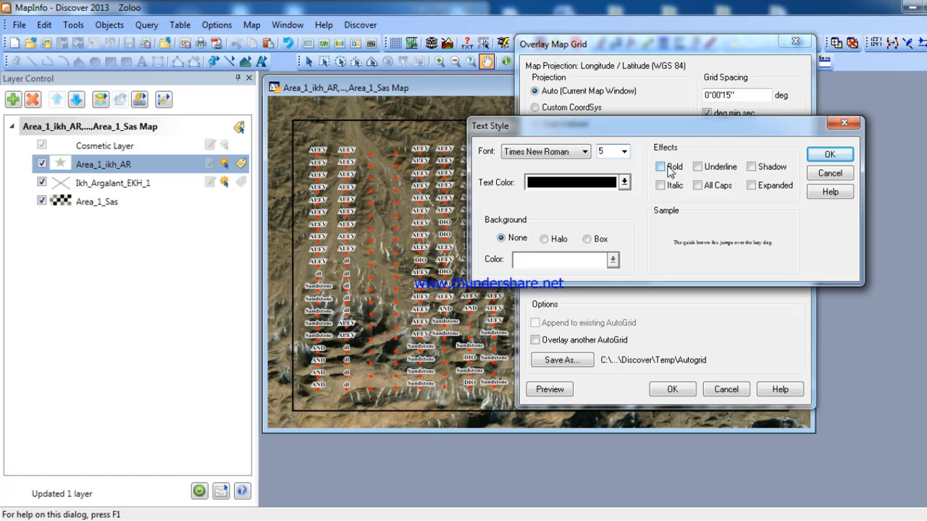
pyautogui.click(825, 155)
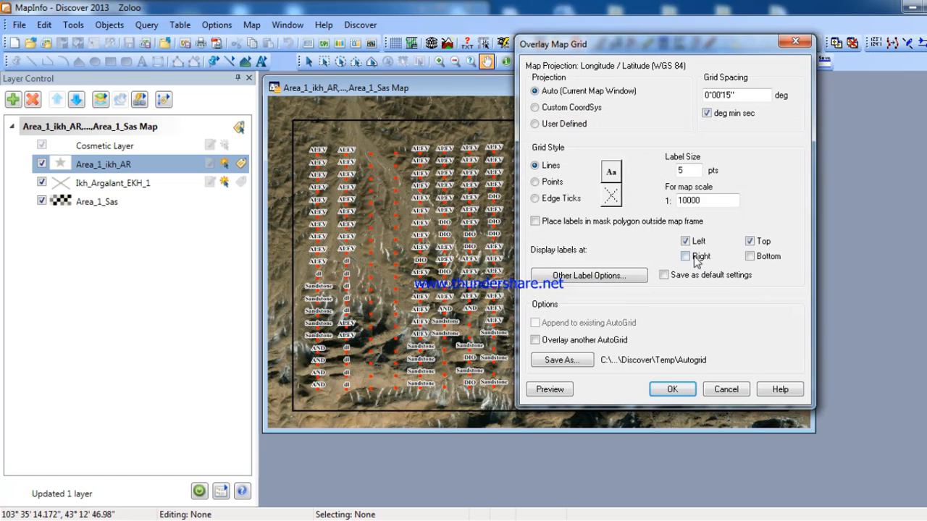
# Step: Place the grid labels in a mask polygon outside the map frame on all four sides, then preview and create the grid
pyautogui.click(606, 221)
pyautogui.click(569, 224)
pyautogui.click(540, 225)
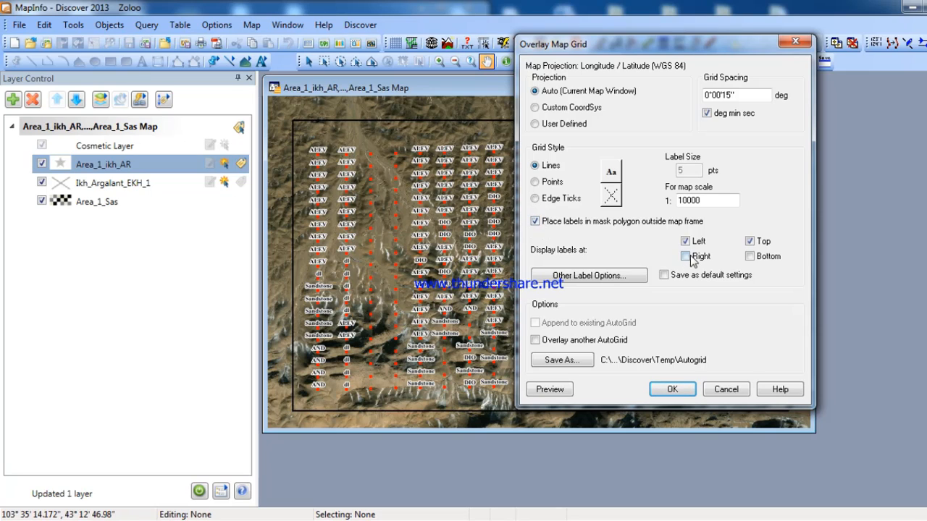
pyautogui.click(750, 257)
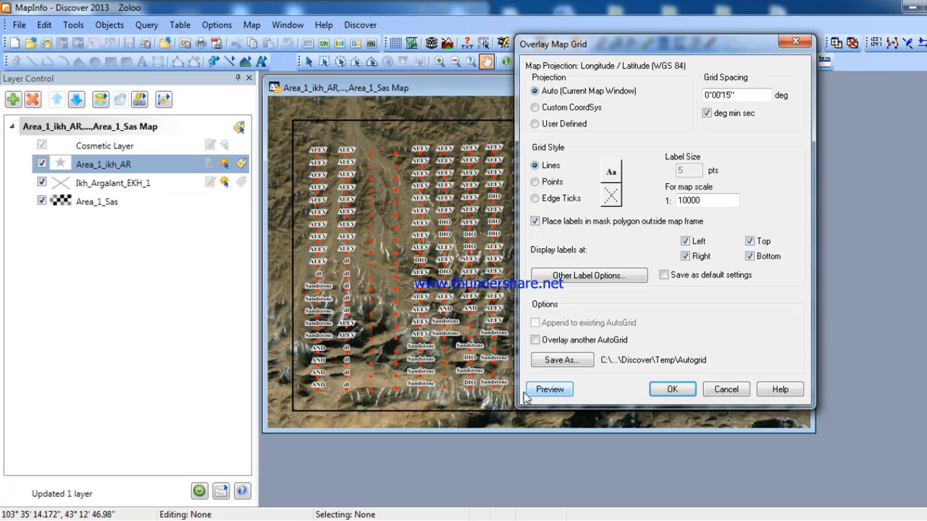
pyautogui.click(550, 389)
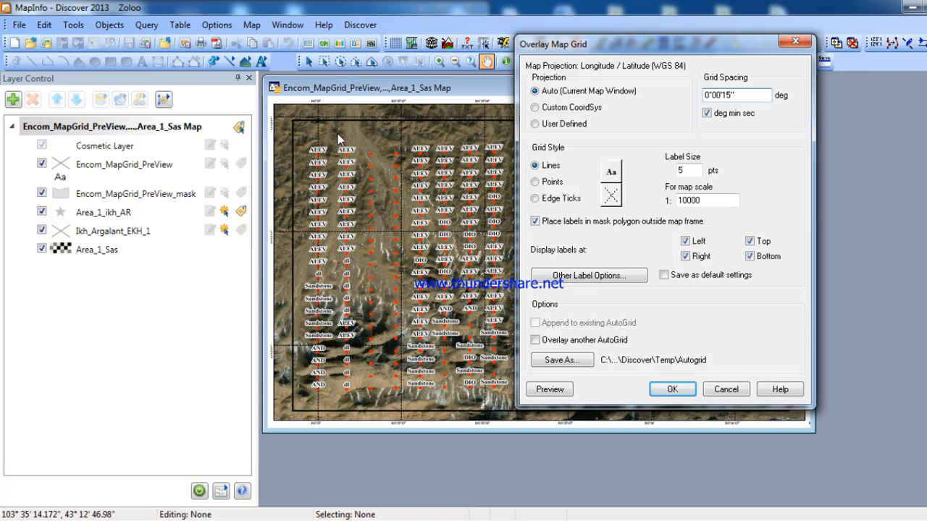
pyautogui.click(672, 390)
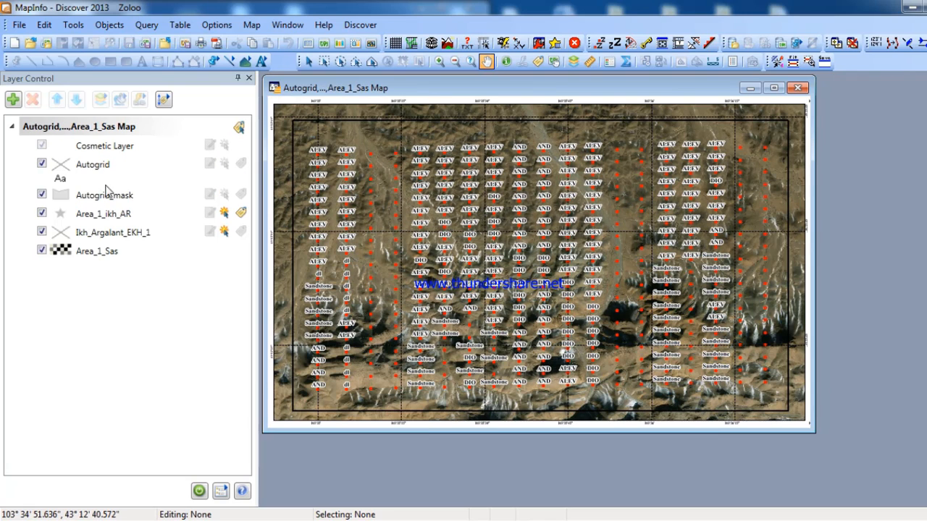
# Step: Check what the Autogrid and Autogrid_mask layers contribute by hiding and reshowing each one
pyautogui.click(37, 165)
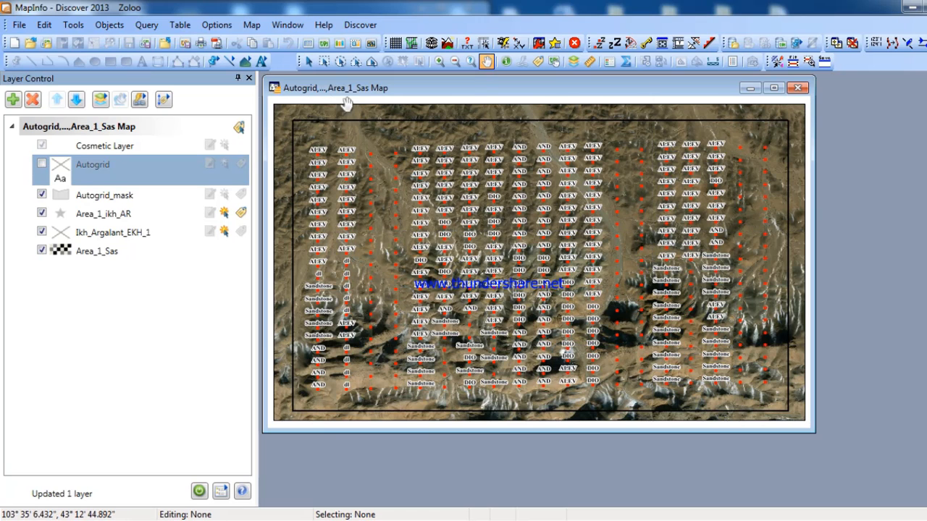
pyautogui.click(42, 164)
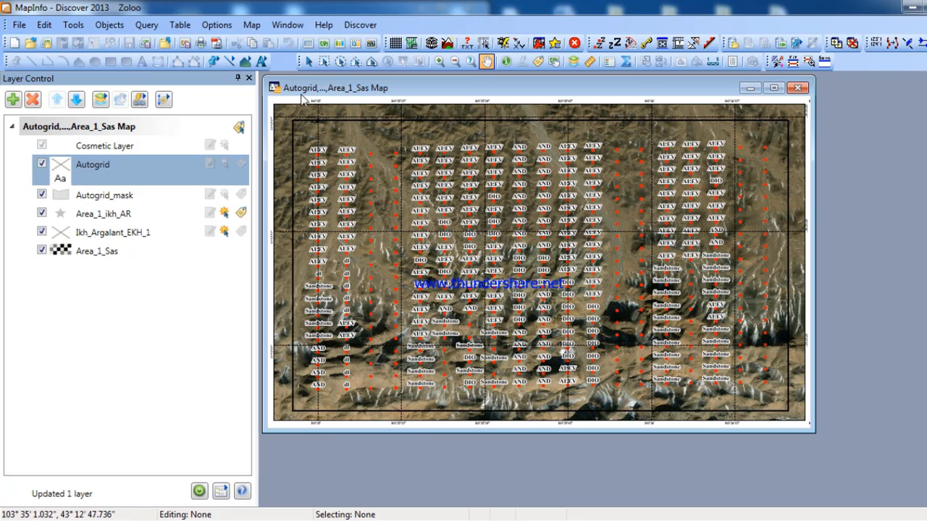
pyautogui.click(42, 195)
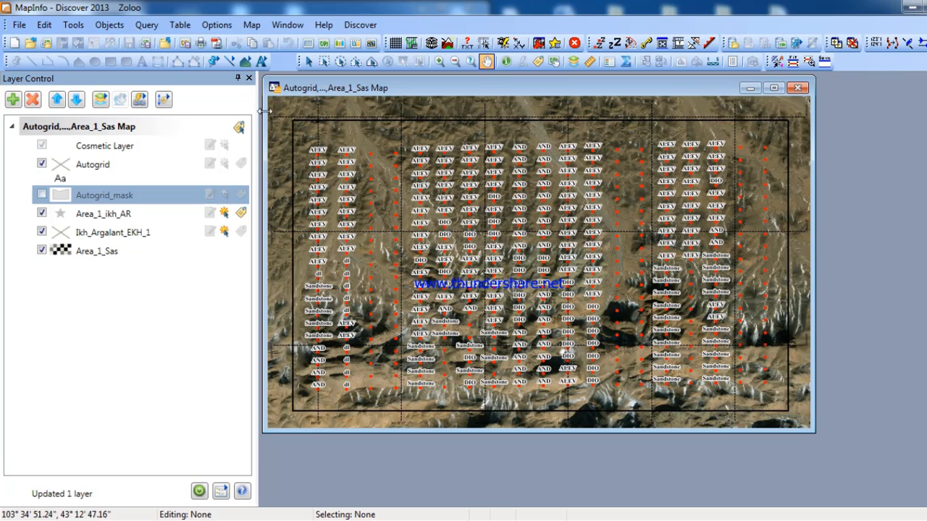
pyautogui.click(42, 196)
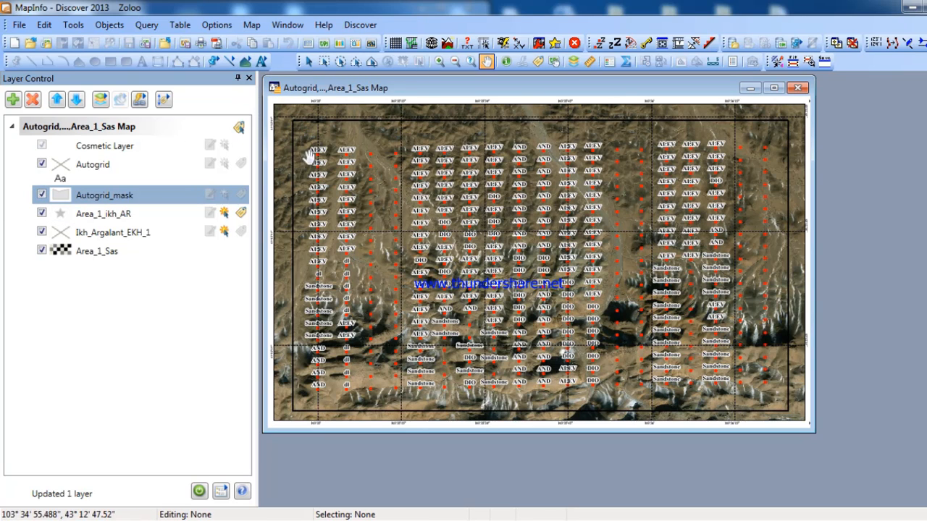
# Step: Create a new layout window with one frame for the Autogrid, Area_1_Sas map and maximize it
pyautogui.click(360, 24)
pyautogui.moveTo(297, 25)
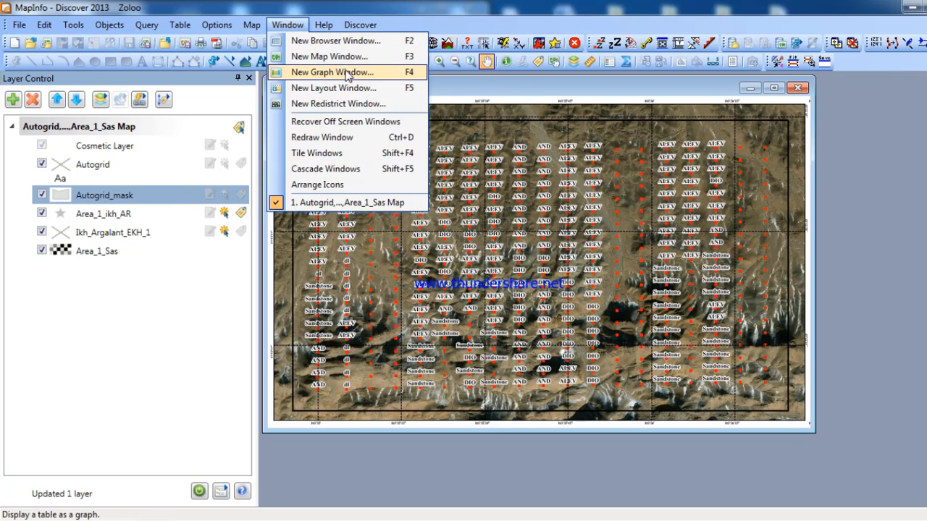
pyautogui.click(370, 88)
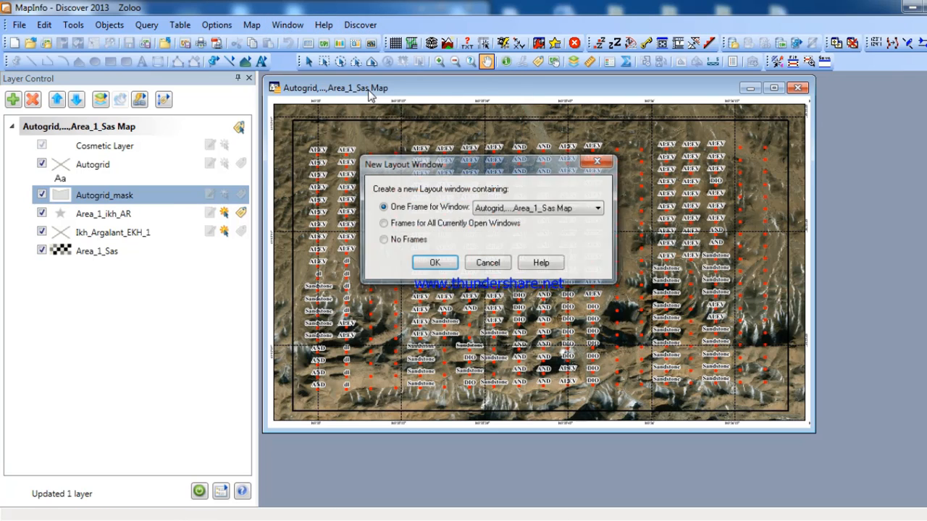
pyautogui.click(435, 264)
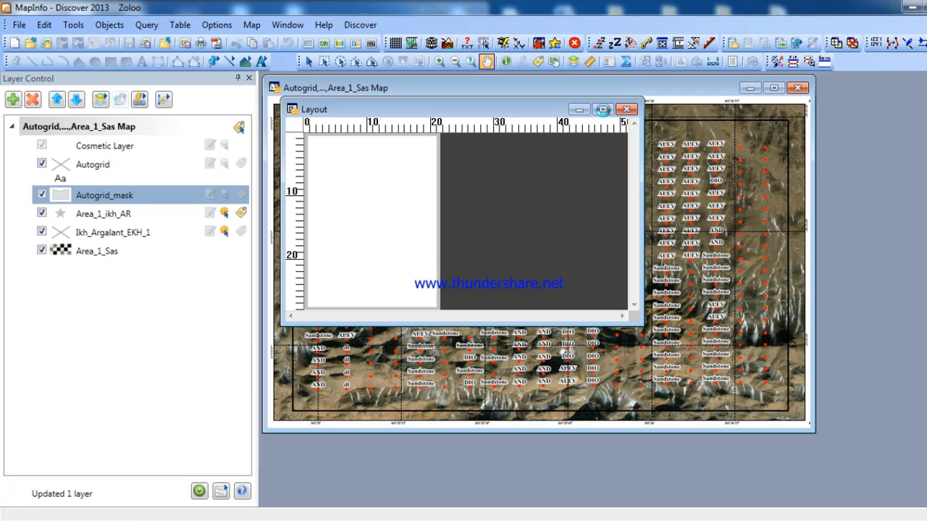
pyautogui.click(604, 110)
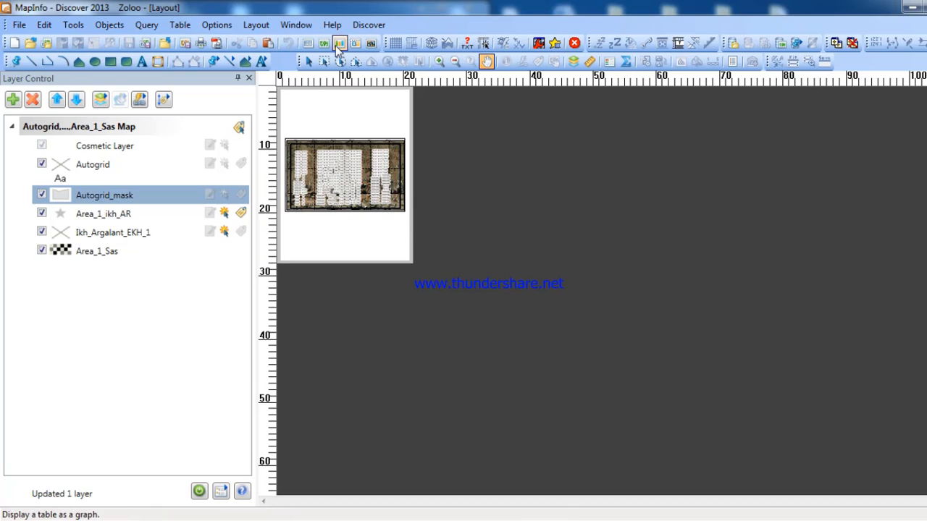
# Step: Resize the layout's map frame to a map scale of 1 cm = 50 m and move its upper-left corner onto the page
pyautogui.click(307, 61)
pyautogui.doubleClick(367, 179)
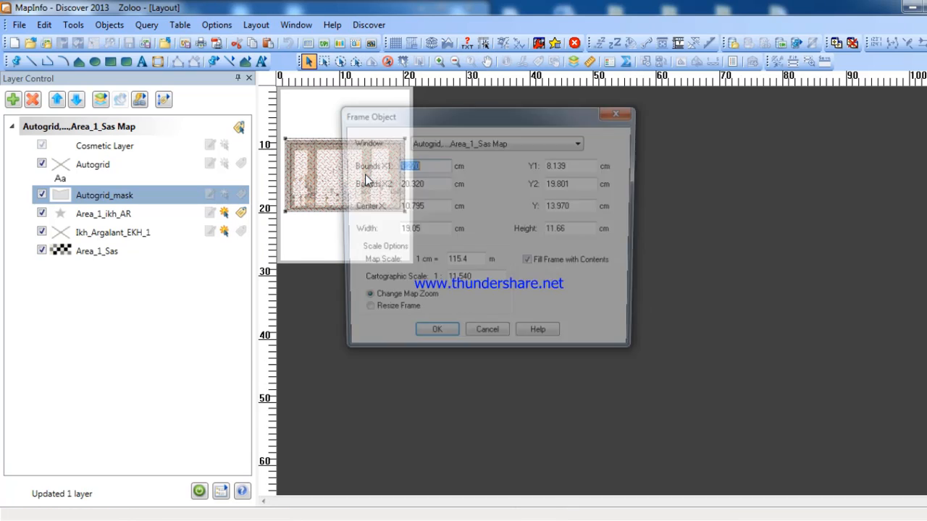
pyautogui.click(363, 314)
pyautogui.moveTo(467, 263); pyautogui.dragTo(424, 265)
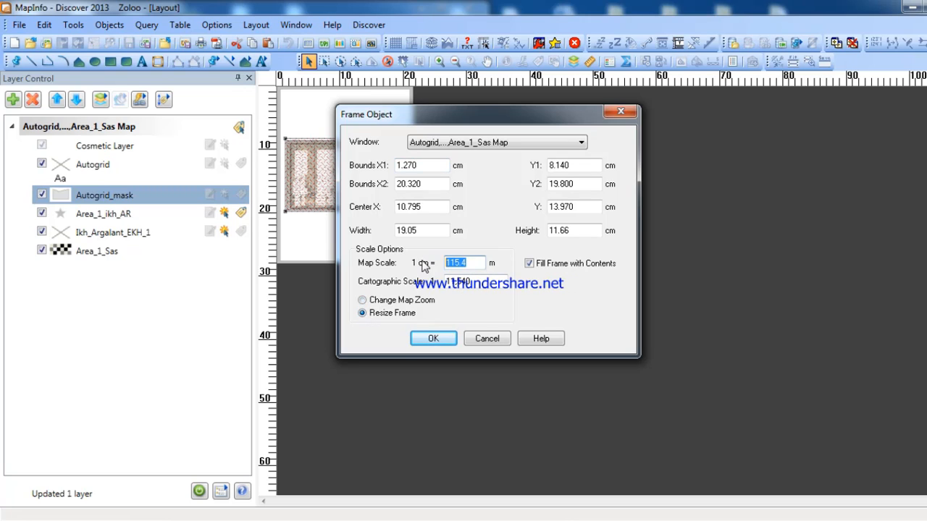
pyautogui.write('50')
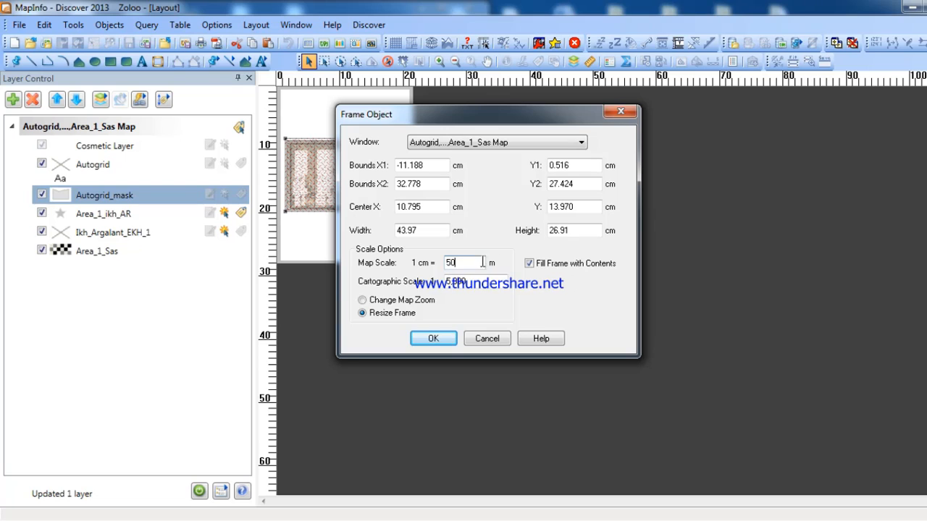
pyautogui.click(438, 338)
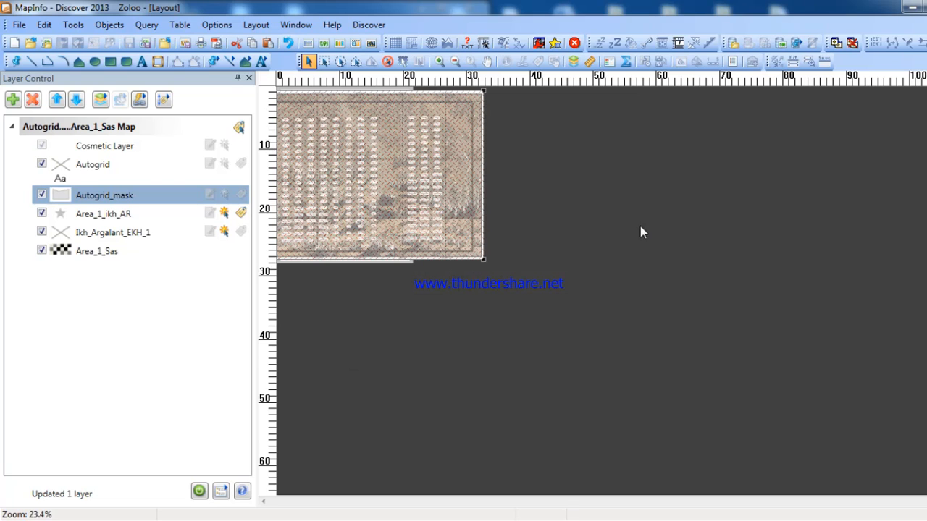
pyautogui.click(396, 157)
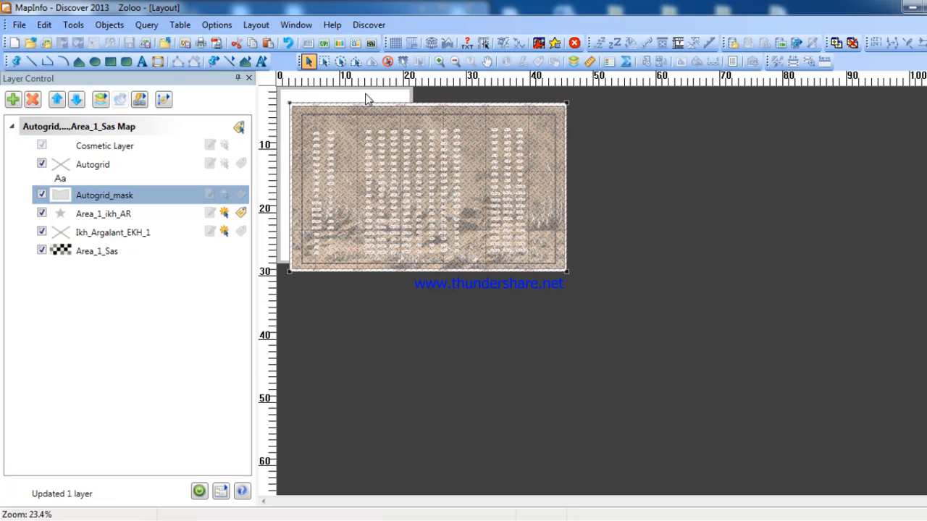
# Step: Set the layout's paper size to A3 and shift the map frame slightly farther from the page's upper-left corner
pyautogui.click(19, 25)
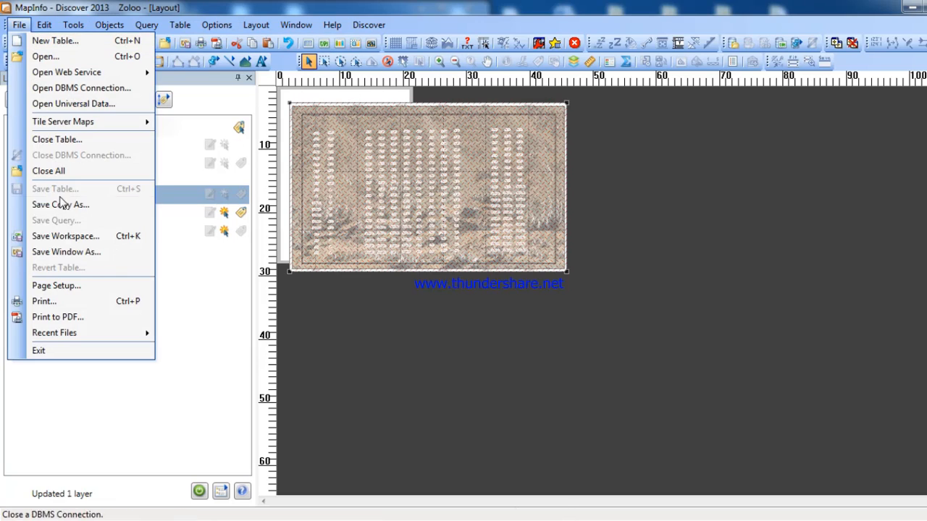
pyautogui.click(79, 286)
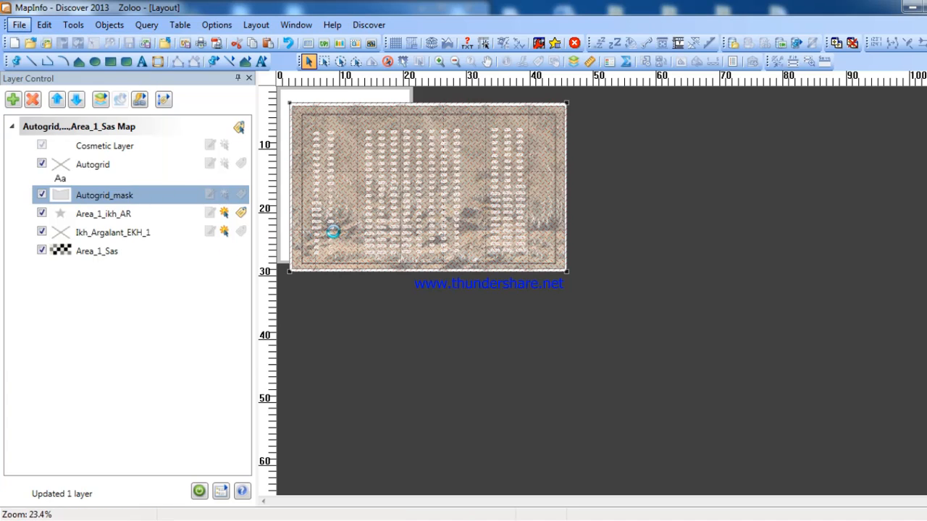
pyautogui.click(471, 243)
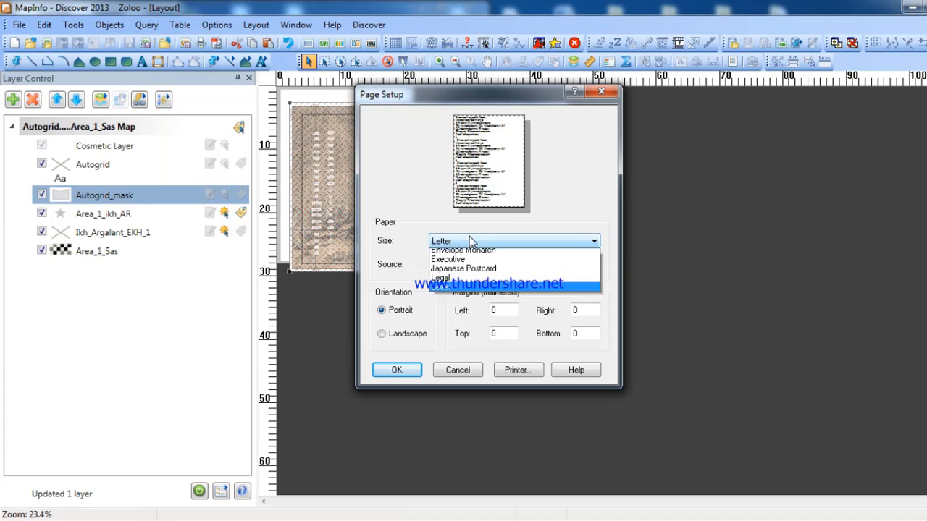
pyautogui.click(456, 320)
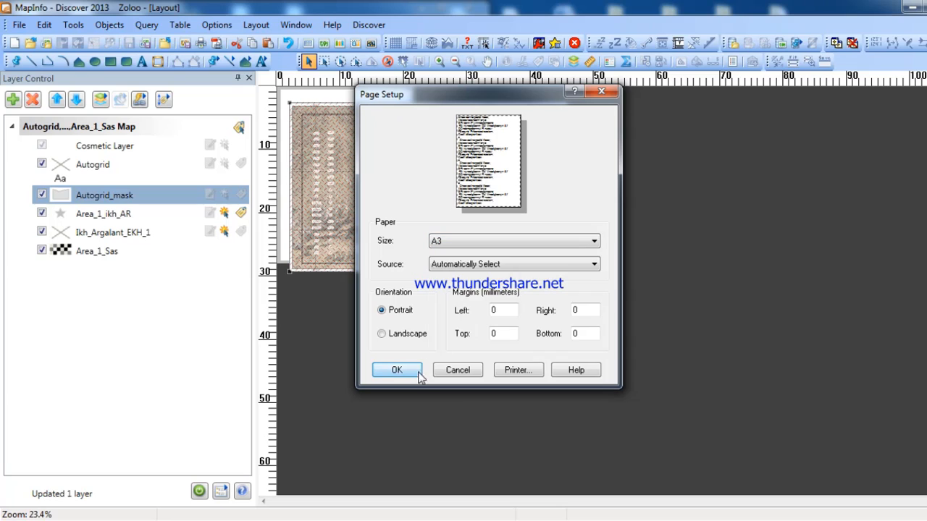
pyautogui.click(409, 375)
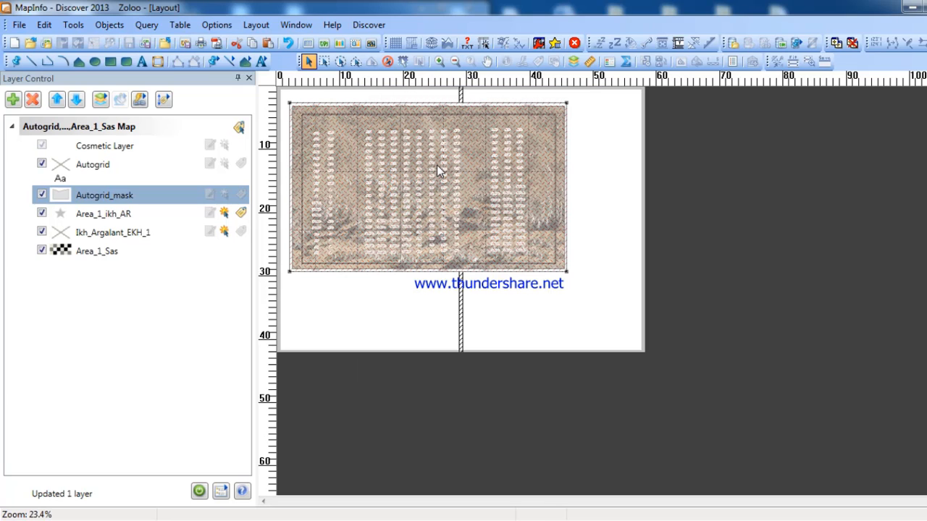
pyautogui.moveTo(437, 166)
pyautogui.mouseDown()
pyautogui.moveTo(460, 188)
pyautogui.moveTo(459, 176)
pyautogui.moveTo(444, 174)
pyautogui.mouseUp()
# Step: Inspect the layout's lithology labels and grid coordinates at actual size, then view the entire layout
pyautogui.rightClick(449, 112)
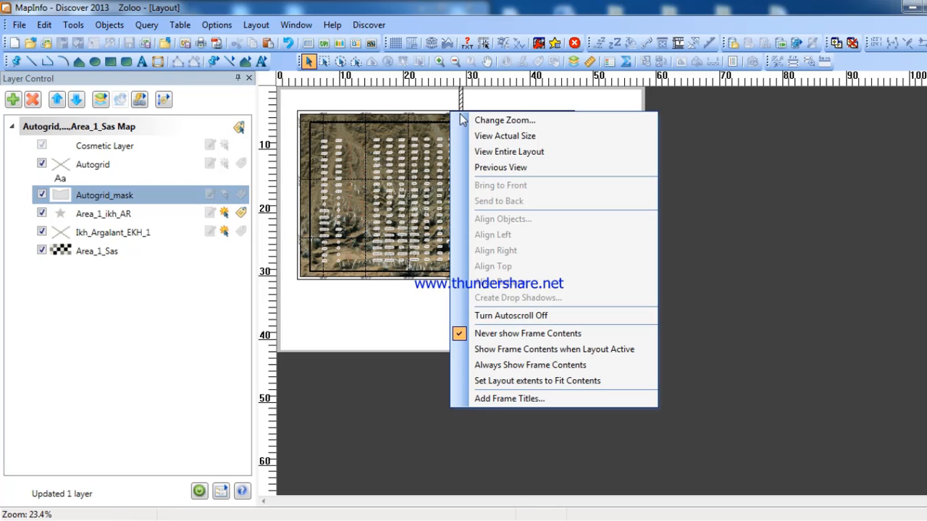
pyautogui.click(517, 136)
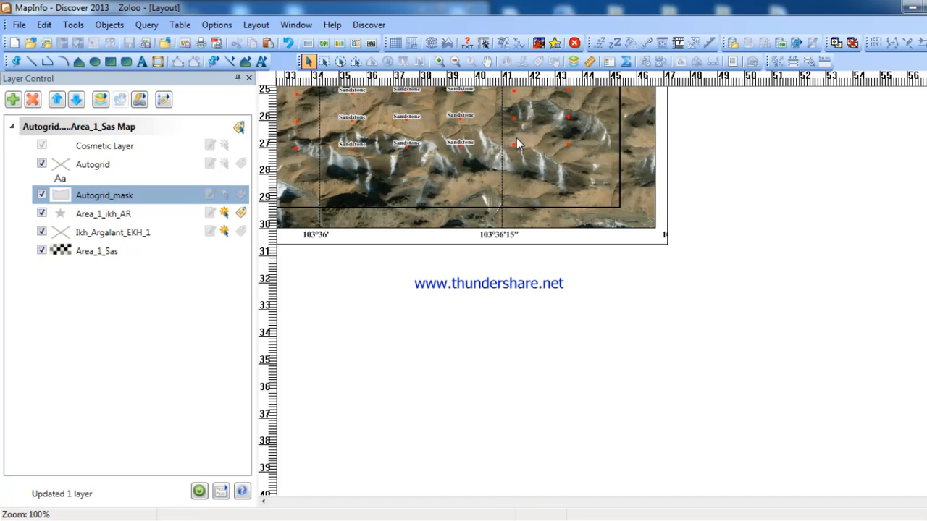
pyautogui.click(486, 61)
pyautogui.moveTo(505, 132); pyautogui.dragTo(711, 445)
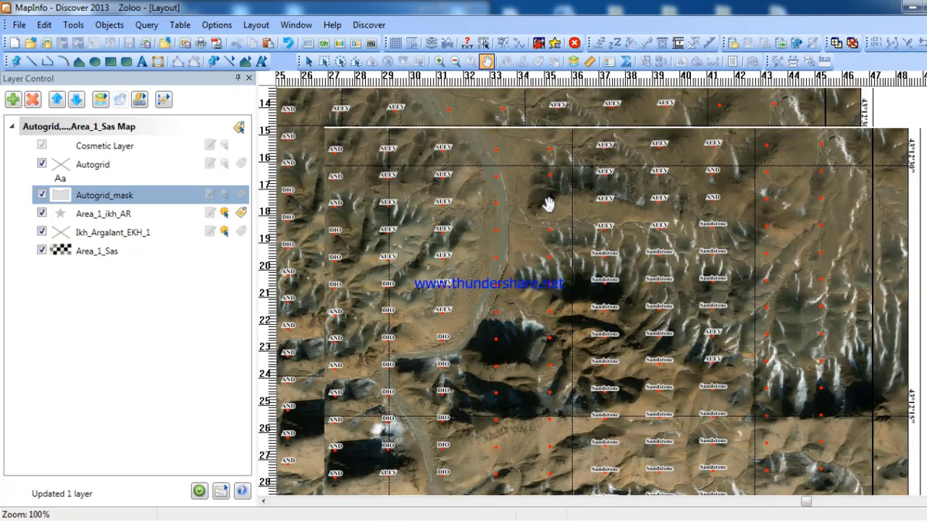
pyautogui.moveTo(548, 205); pyautogui.dragTo(728, 312)
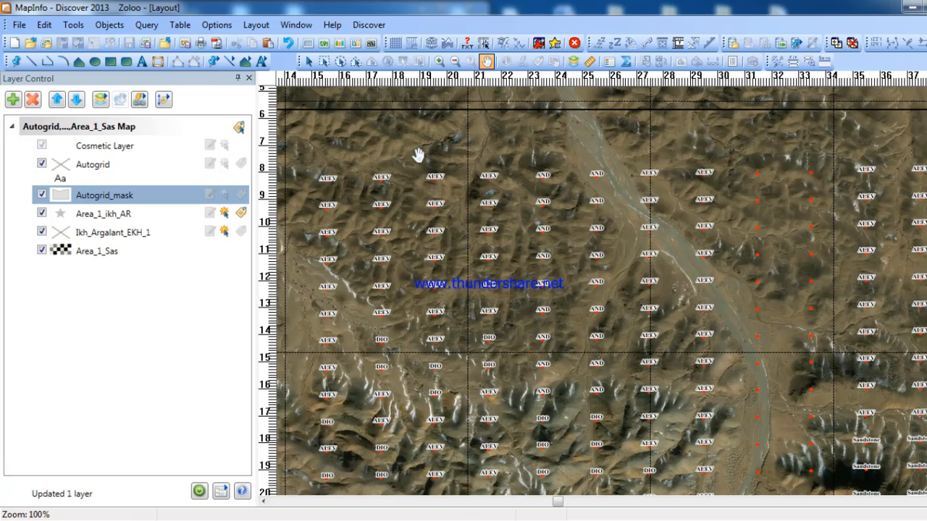
pyautogui.moveTo(420, 153); pyautogui.dragTo(561, 263)
pyautogui.moveTo(417, 197)
pyautogui.mouseDown()
pyautogui.moveTo(554, 198)
pyautogui.moveTo(641, 182)
pyautogui.moveTo(423, 188)
pyautogui.mouseUp()
pyautogui.rightClick(507, 189)
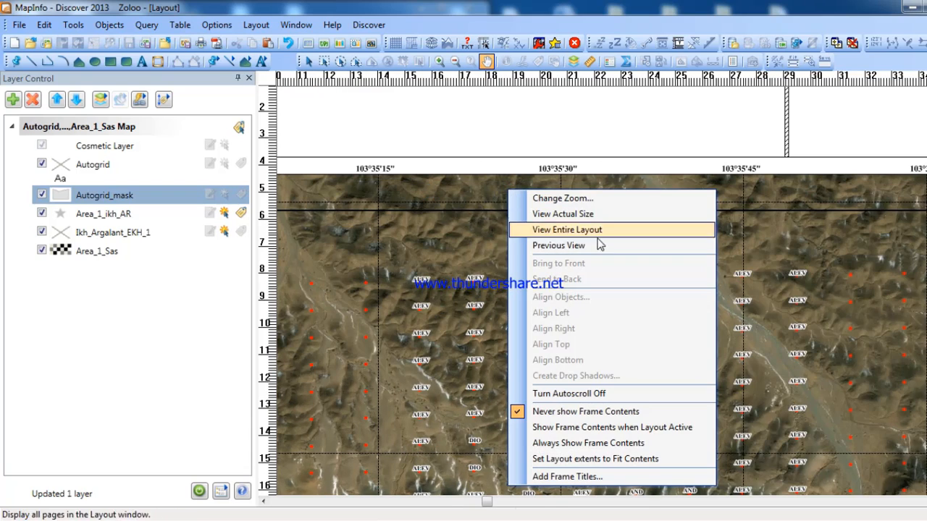
pyautogui.click(597, 231)
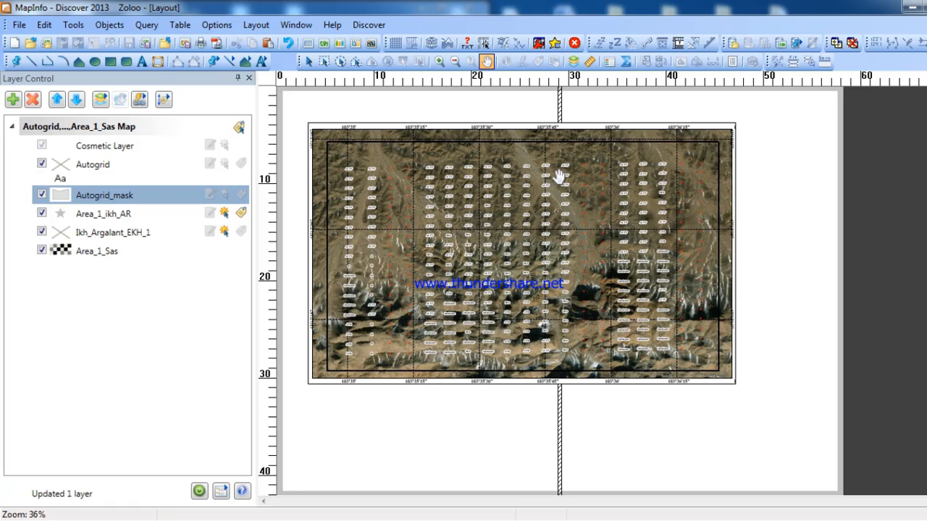
pyautogui.rightClick(559, 174)
pyautogui.click(597, 202)
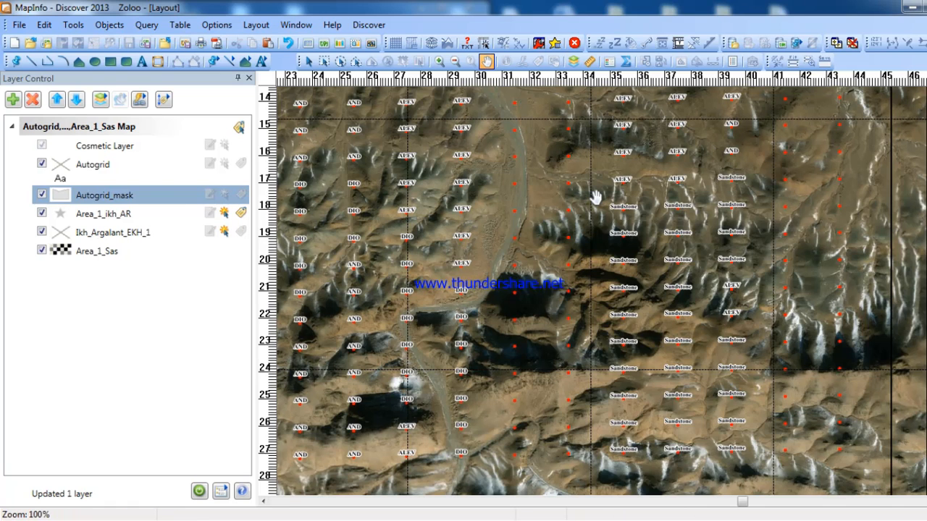
pyautogui.rightClick(596, 199)
pyautogui.click(633, 239)
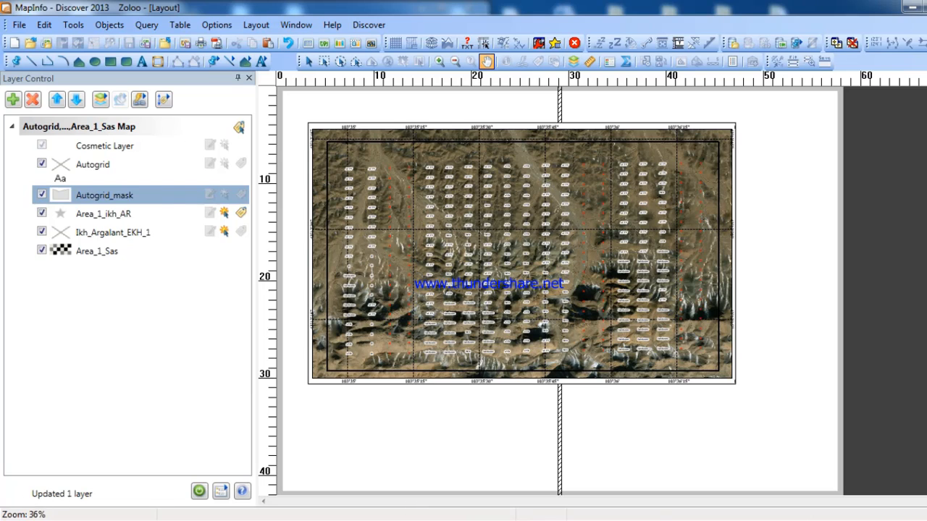
# Step: Find and launch the MonKey 1.7 program
pyautogui.click(11, 515)
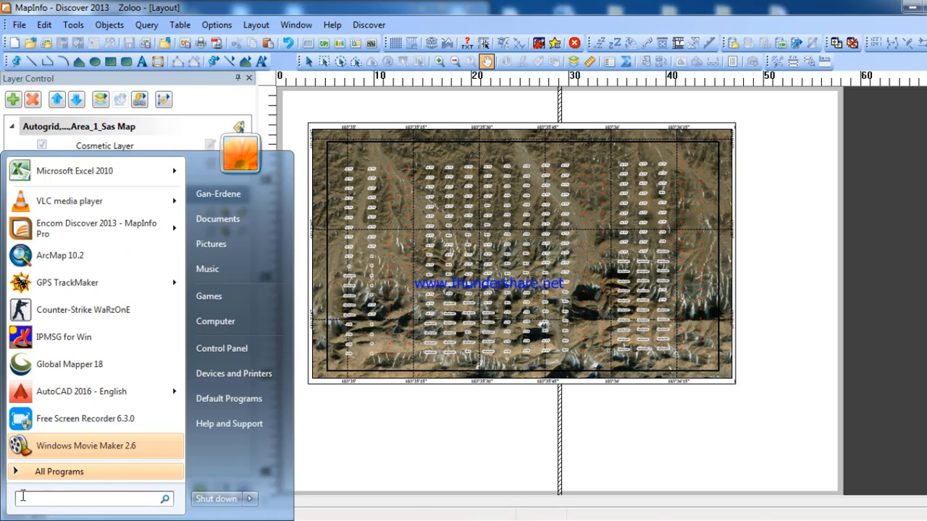
pyautogui.write('zon')
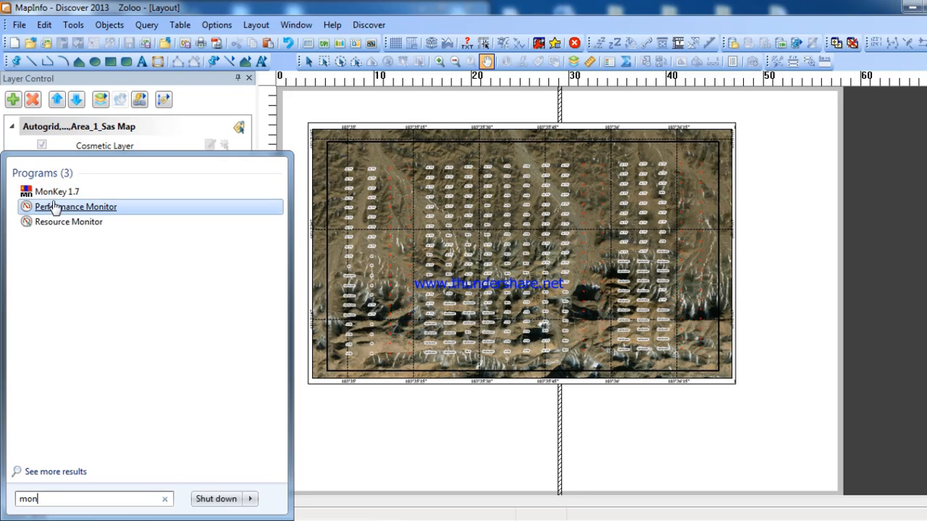
pyautogui.click(56, 194)
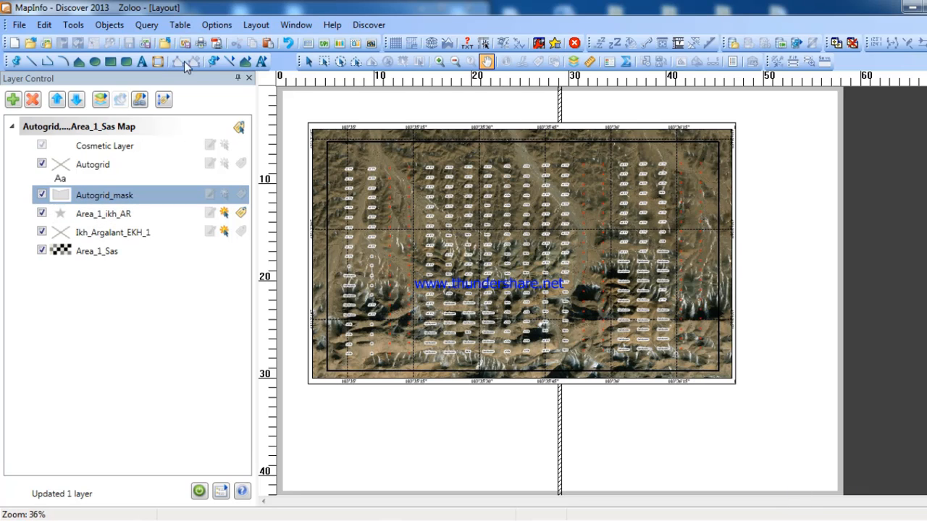
# Step: Set the layout's default text style to bold Times New Roman at size 14
pyautogui.click(143, 62)
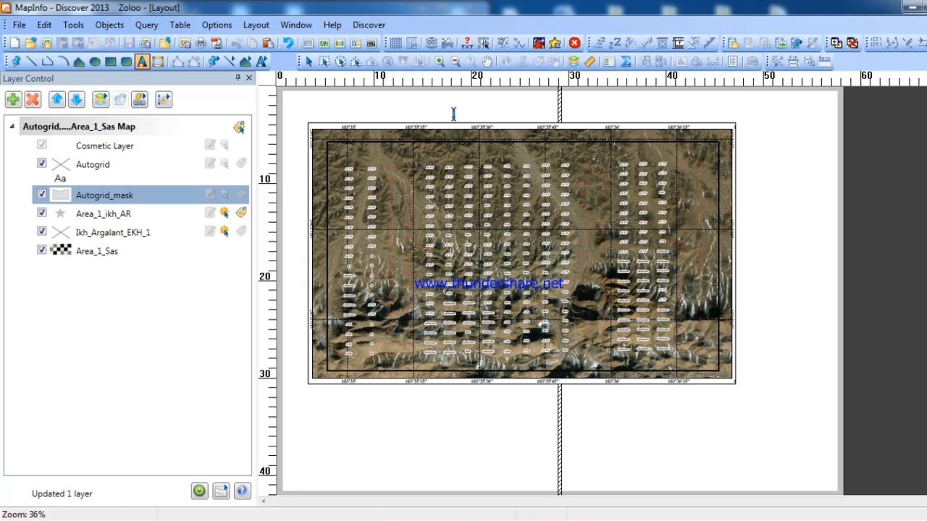
pyautogui.click(262, 62)
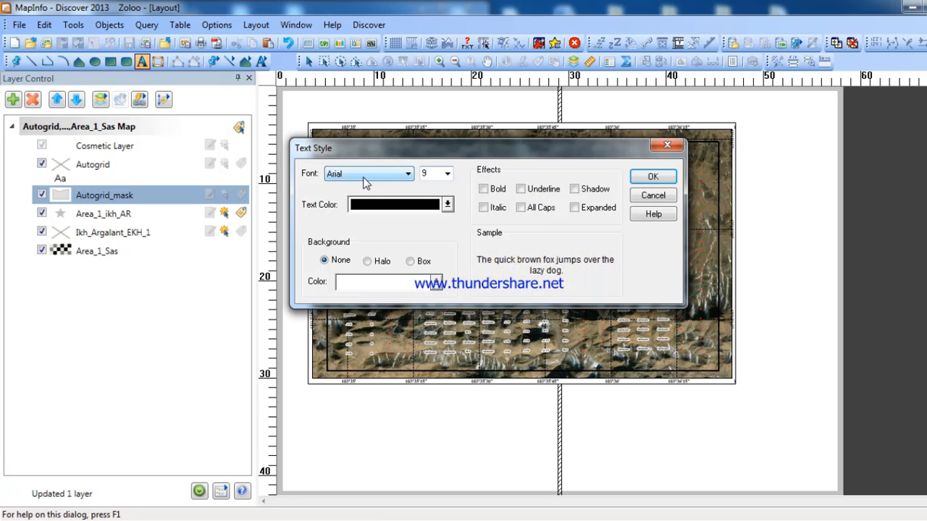
pyautogui.click(365, 176)
pyautogui.moveTo(464, 228); pyautogui.dragTo(466, 438)
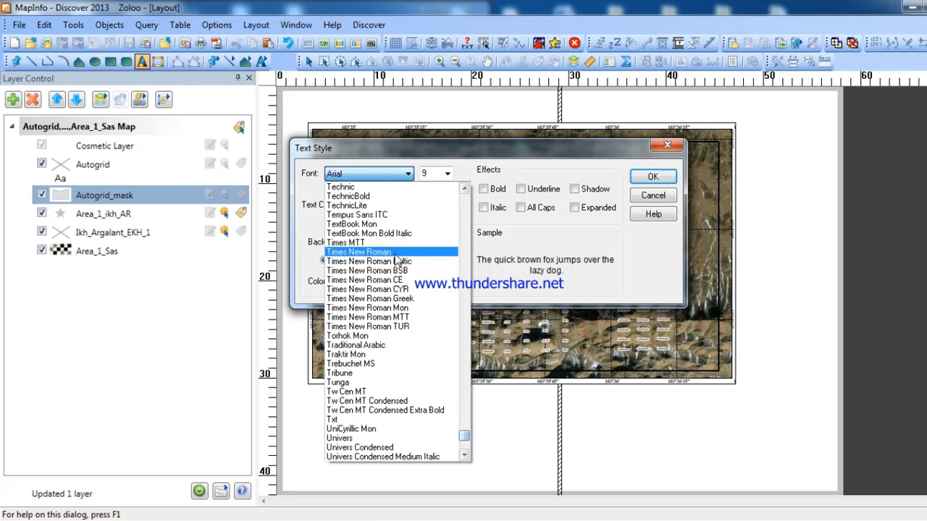
pyautogui.click(358, 254)
pyautogui.write('14')
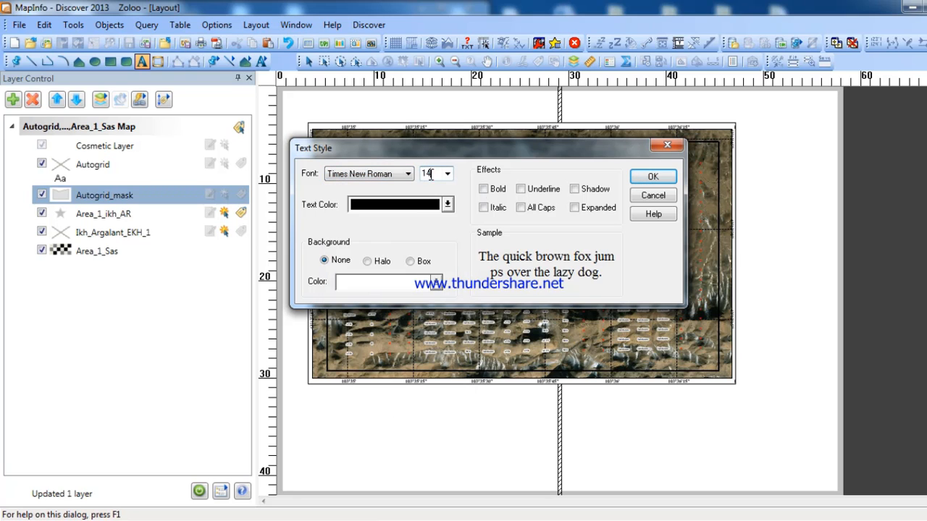
pyautogui.click(483, 188)
pyautogui.click(673, 181)
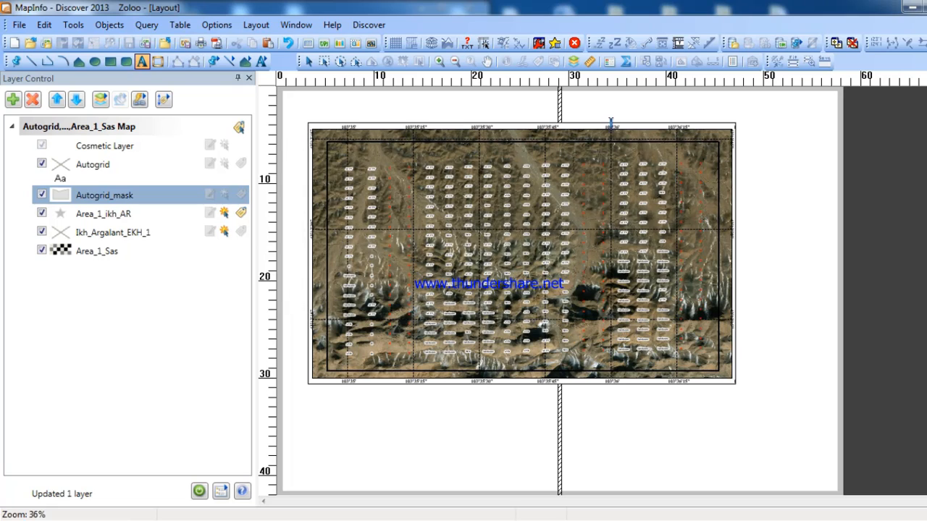
# Step: Start a title text above the map frame at actual size with the first line "Баримт материалын зураг"
pyautogui.rightClick(542, 111)
pyautogui.click(579, 138)
pyautogui.click(485, 62)
pyautogui.moveTo(517, 118); pyautogui.dragTo(645, 469)
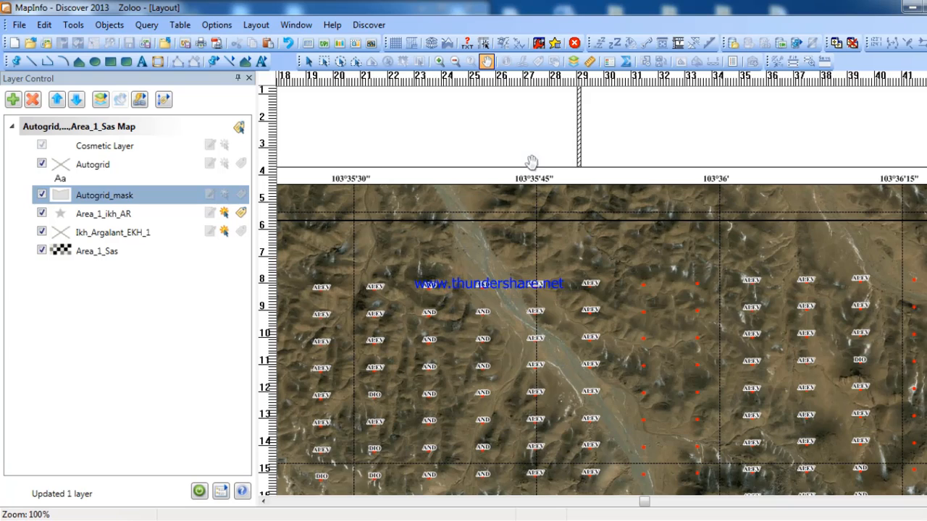
pyautogui.moveTo(532, 161); pyautogui.dragTo(584, 180)
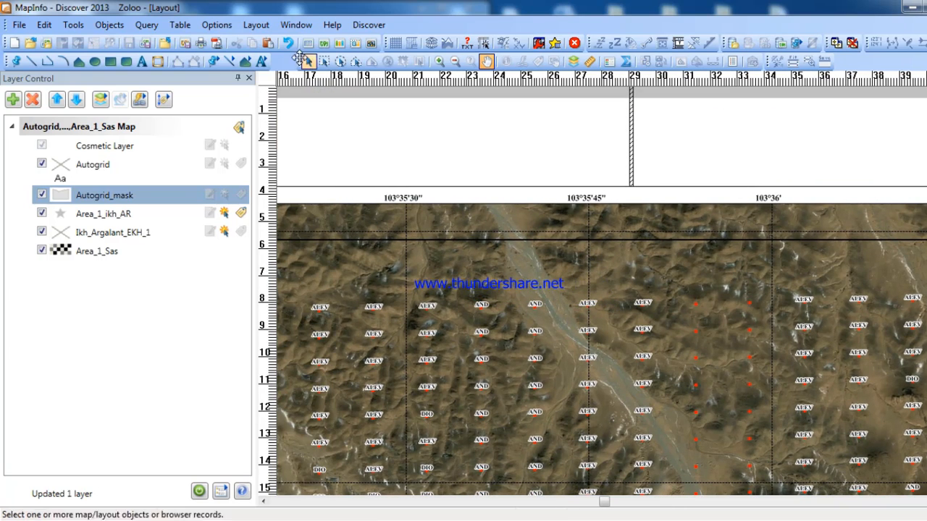
pyautogui.click(143, 62)
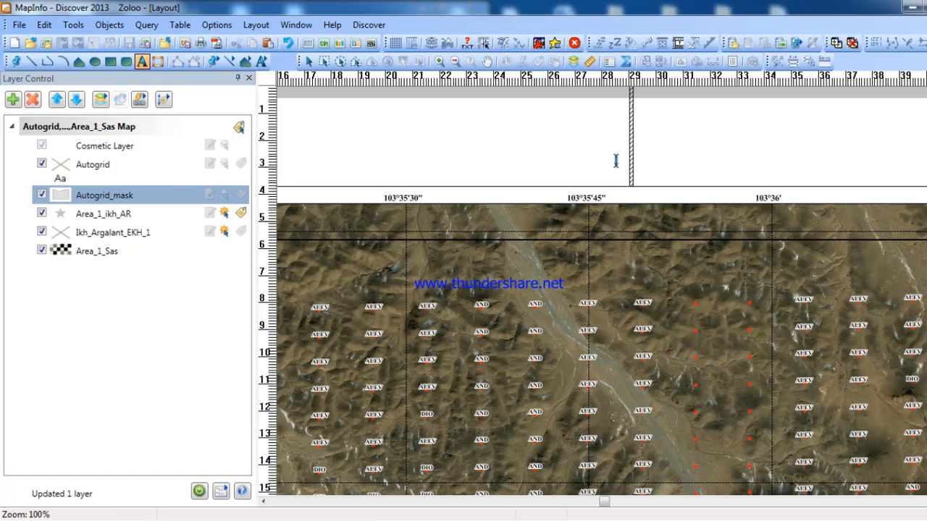
pyautogui.write('Баримт')
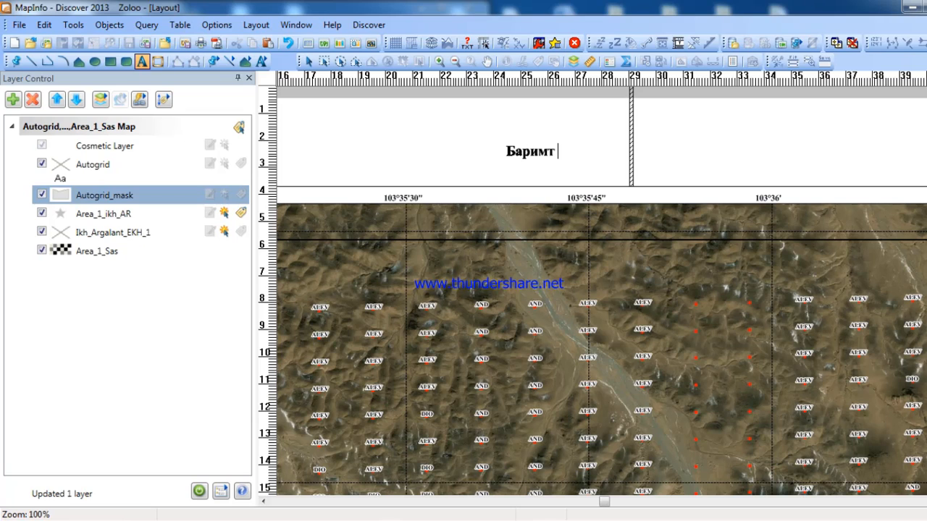
pyautogui.write(' Мматериалын ')
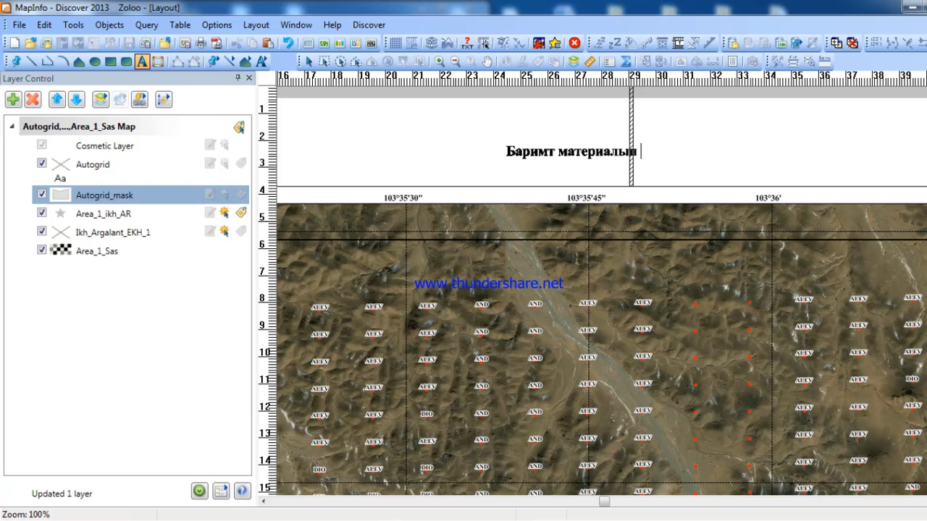
pyautogui.write('зура')
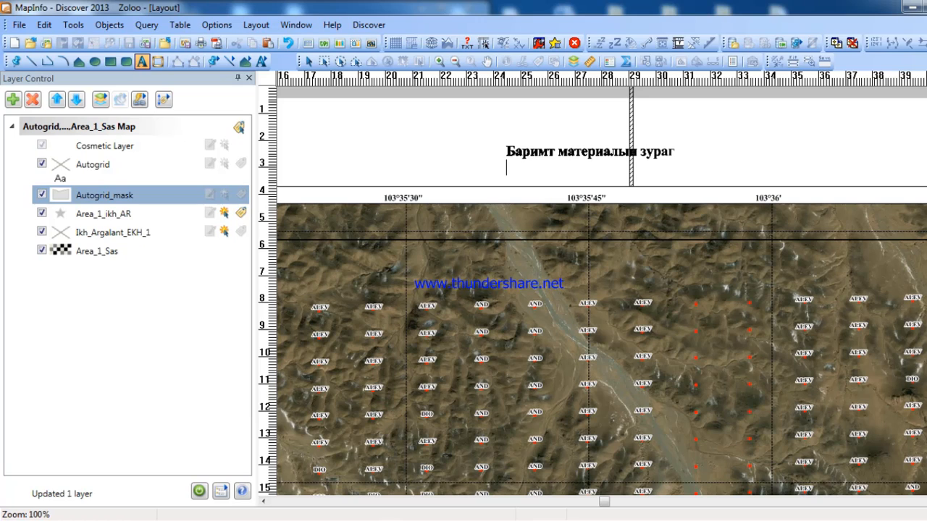
pyautogui.write('г')
pyautogui.press('Return')
# Step: Add the title lines "Их Аргалант илрэл" and "Масштаб 1:5 000" beneath the first line
pyautogui.write('Их Арга')
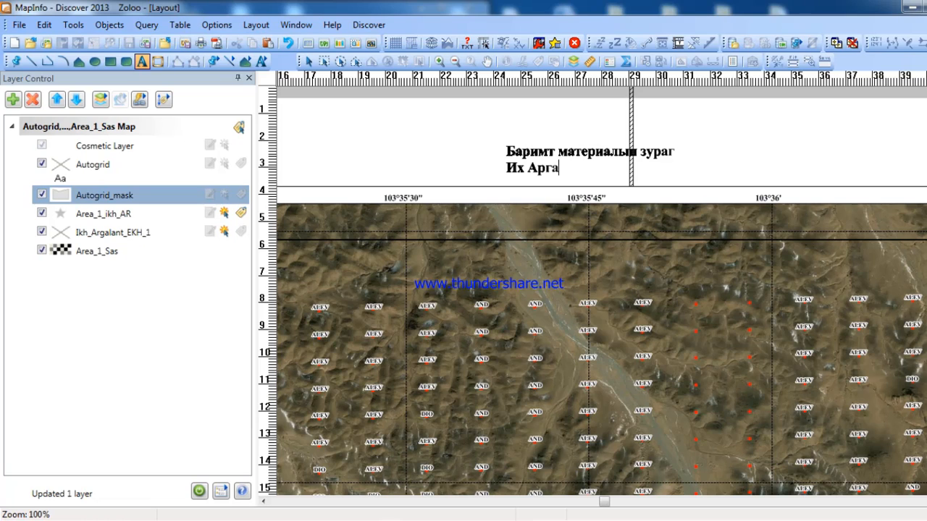
pyautogui.write('лант илрнл')
pyautogui.press('BackSpace')
pyautogui.press('BackSpace')
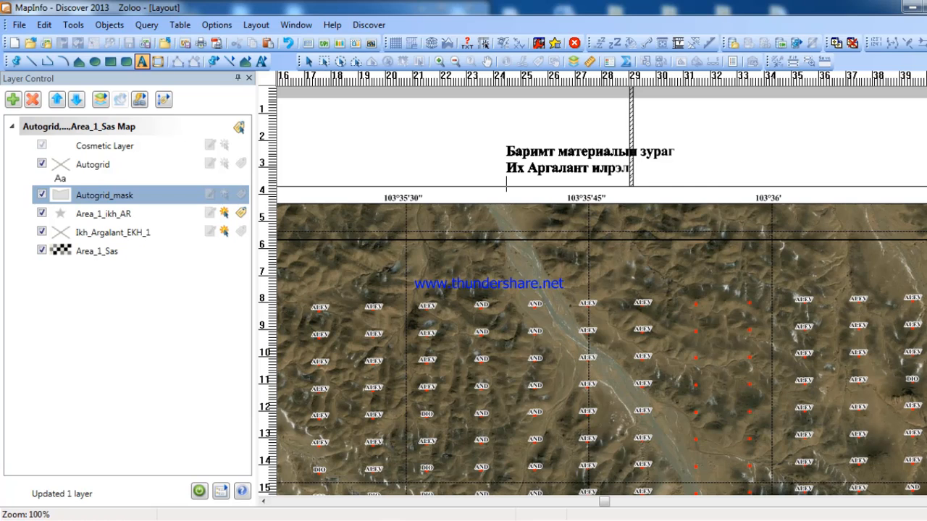
pyautogui.write('Масштаб 1')
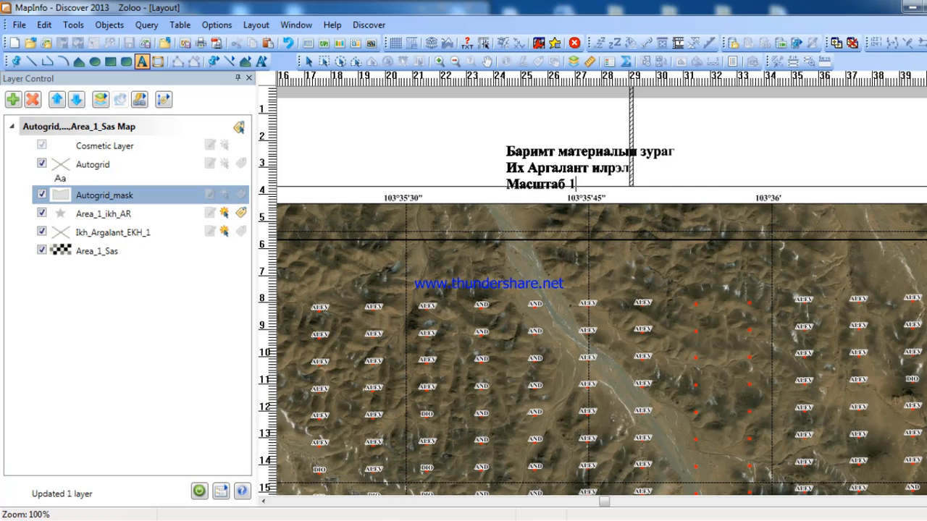
pyautogui.write(':5 000')
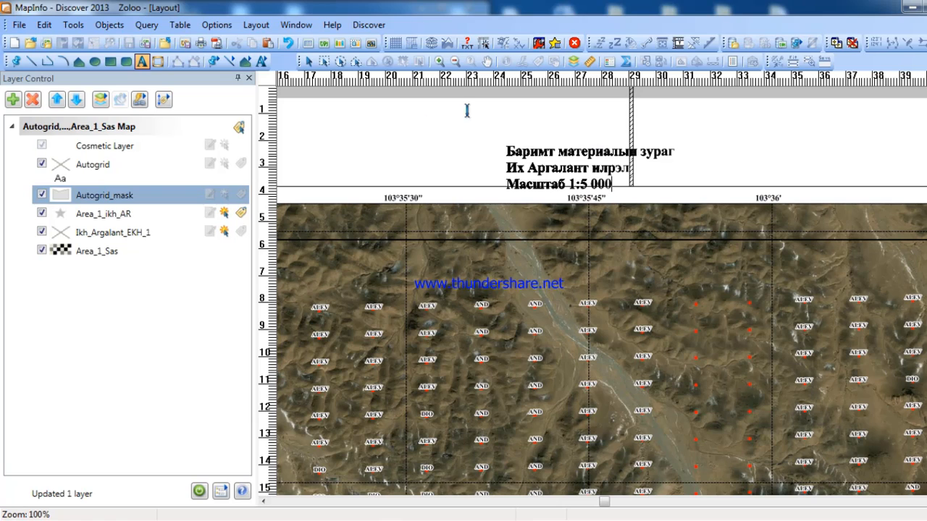
# Step: Set the three-line title text's justification to Center
pyautogui.click(307, 60)
pyautogui.doubleClick(603, 161)
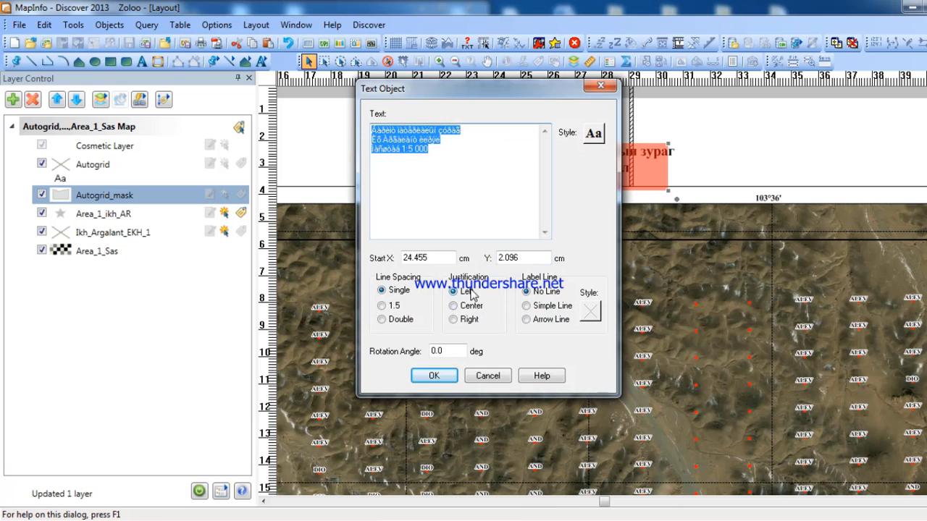
pyautogui.click(454, 307)
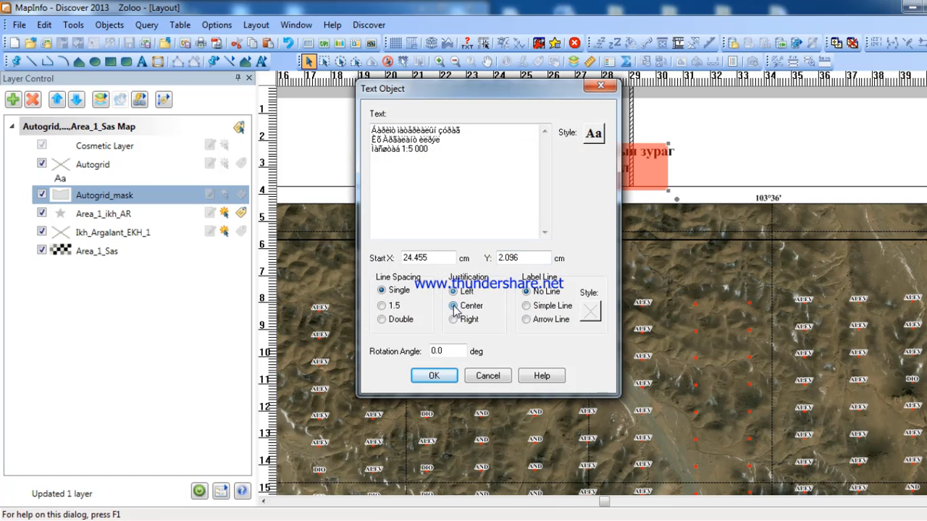
pyautogui.click(434, 375)
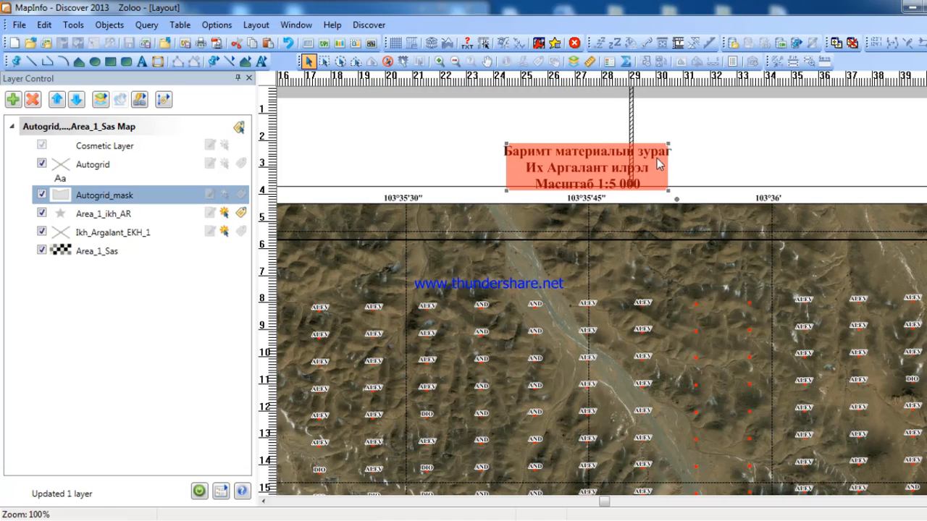
# Step: Try Right justification on the title text and return it to Center
pyautogui.doubleClick(588, 179)
pyautogui.click(471, 320)
pyautogui.click(455, 375)
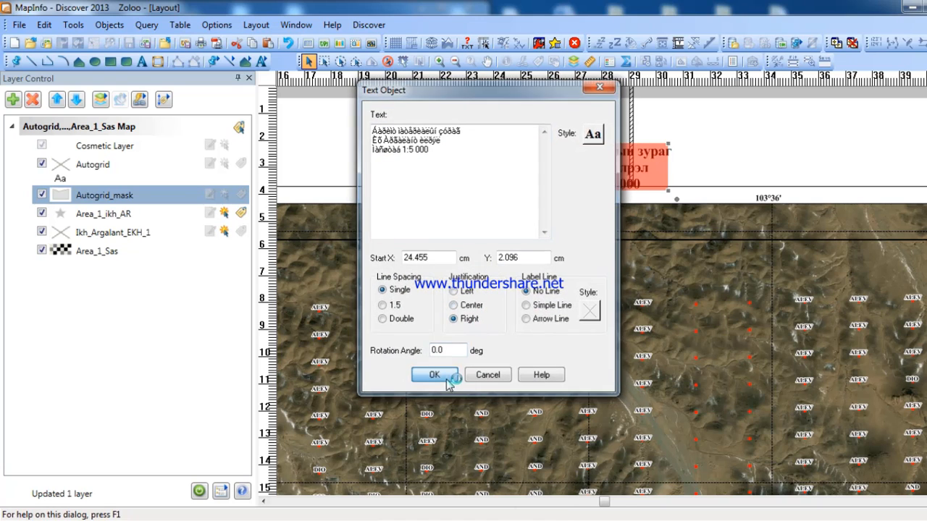
pyautogui.doubleClick(646, 163)
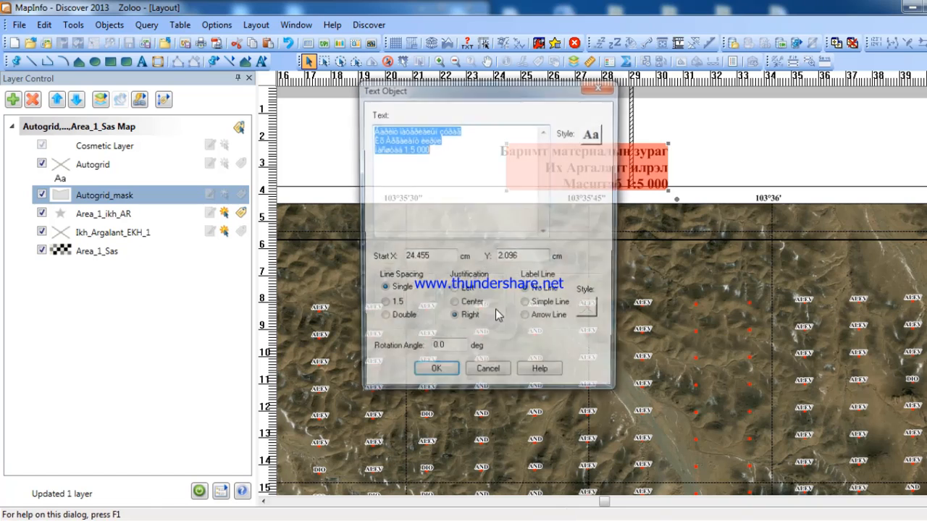
pyautogui.click(454, 306)
pyautogui.click(448, 377)
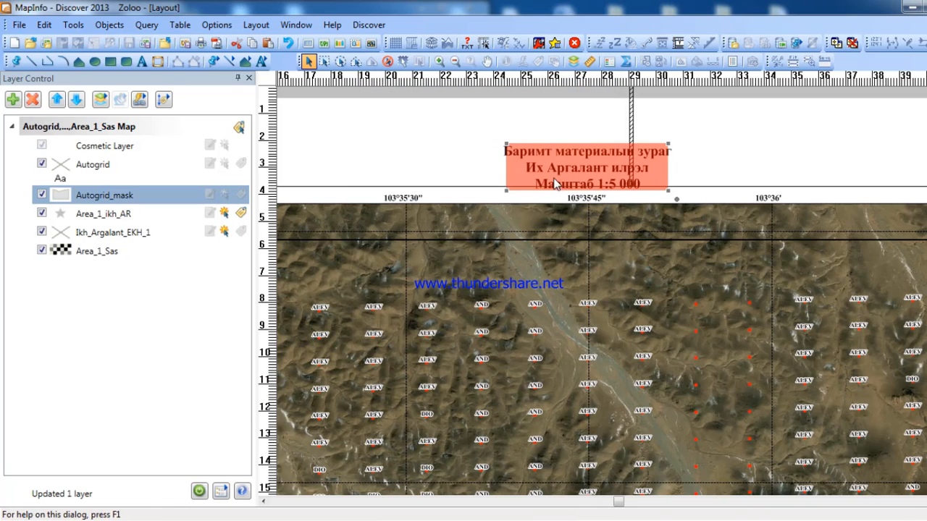
# Step: Move the title up clear of the map frame and shift it left so it sits centered above the map
pyautogui.moveTo(608, 163); pyautogui.dragTo(608, 147)
pyautogui.click(693, 143)
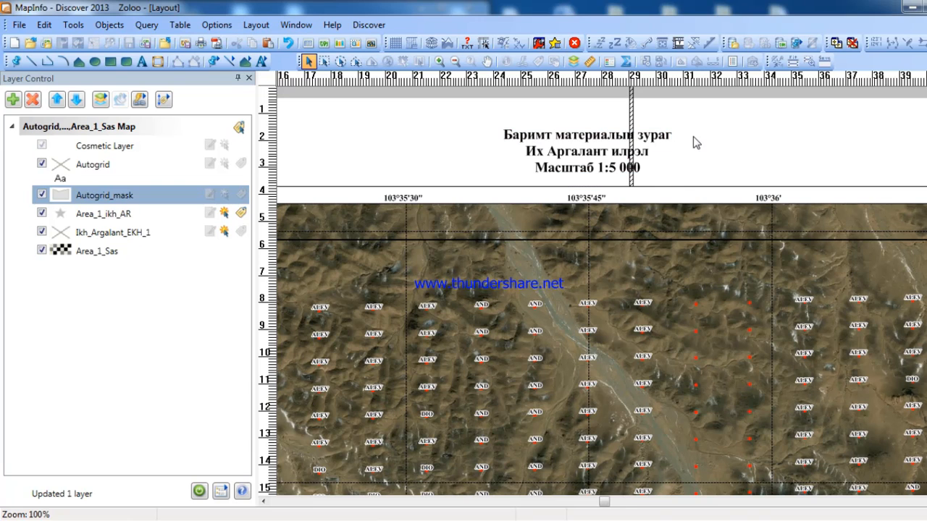
pyautogui.scroll(-1, 692, 137)
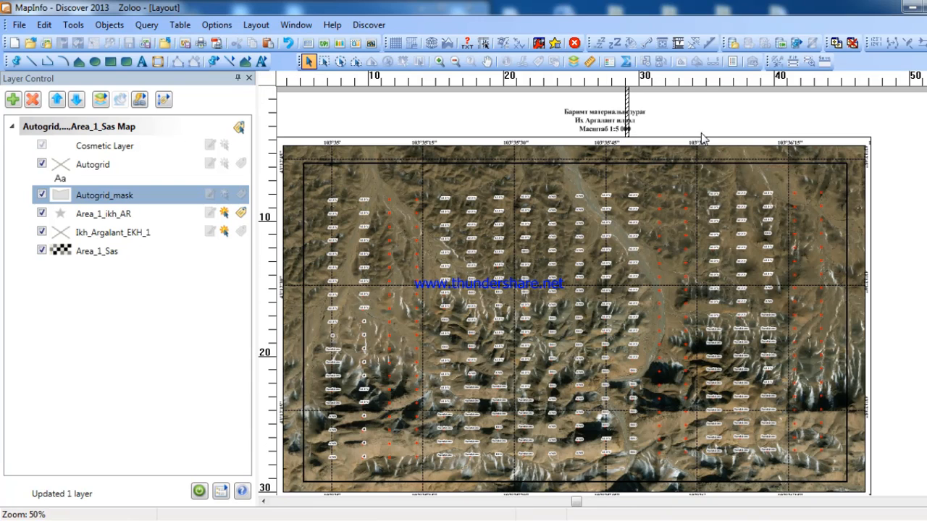
pyautogui.rightClick(657, 120)
pyautogui.click(701, 160)
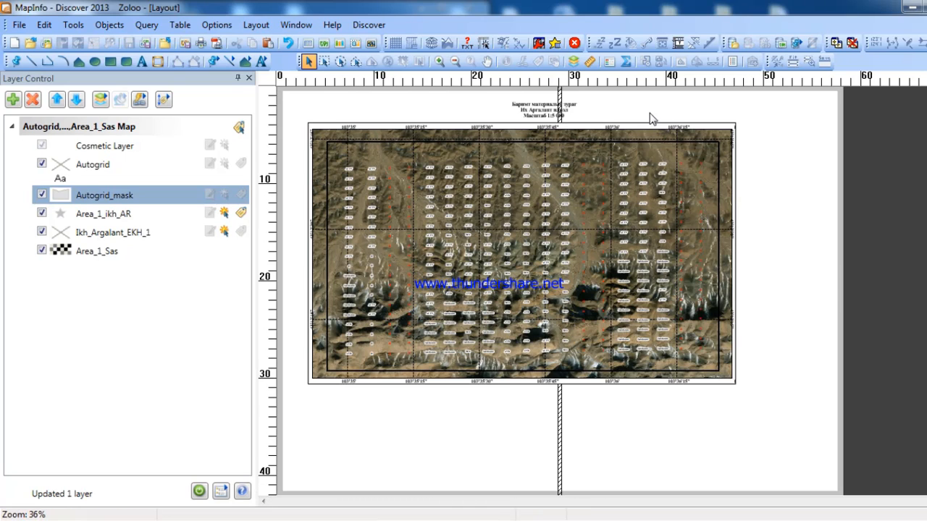
pyautogui.moveTo(545, 108); pyautogui.dragTo(514, 108)
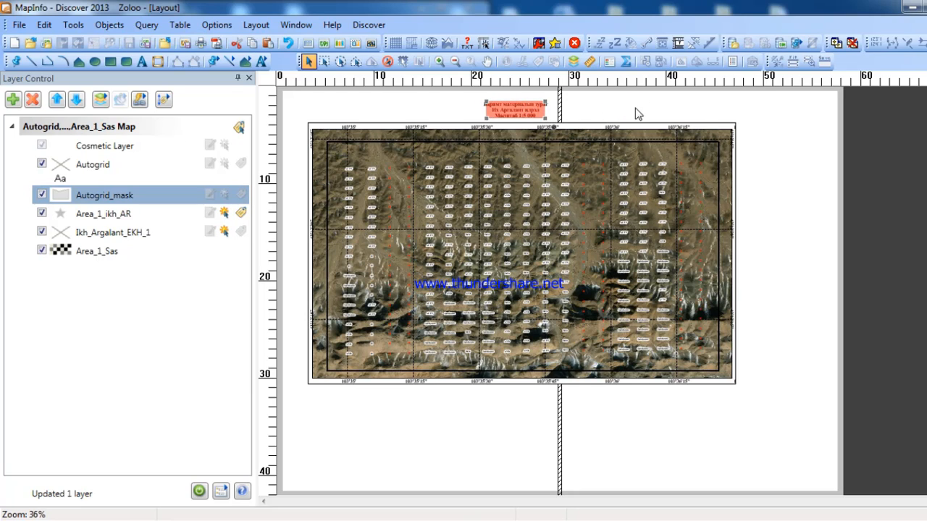
pyautogui.click(705, 115)
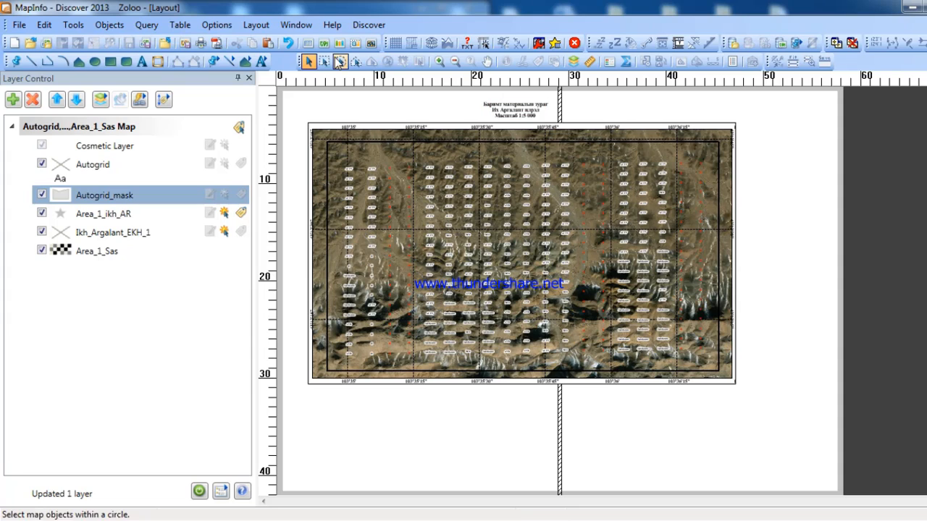
# Step: Add the legend heading "Таних тэмдэг" in the blank page area beside the map frame's upper-right corner
pyautogui.click(439, 61)
pyautogui.moveTo(698, 105); pyautogui.dragTo(861, 210)
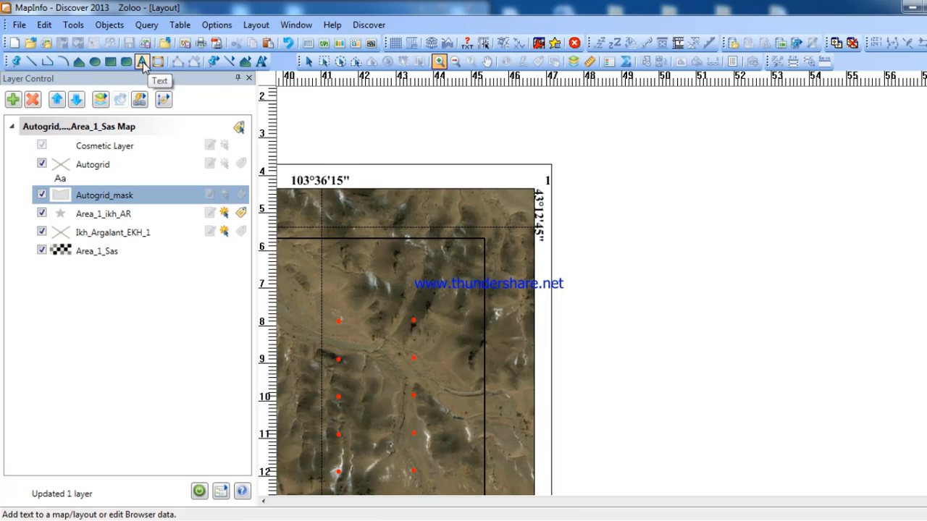
pyautogui.click(142, 61)
pyautogui.click(641, 154)
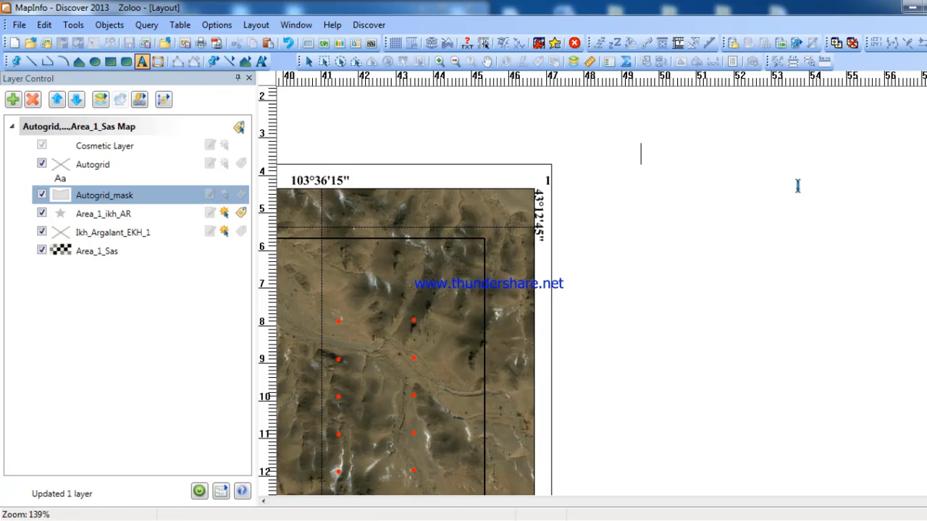
pyautogui.write('Таних ')
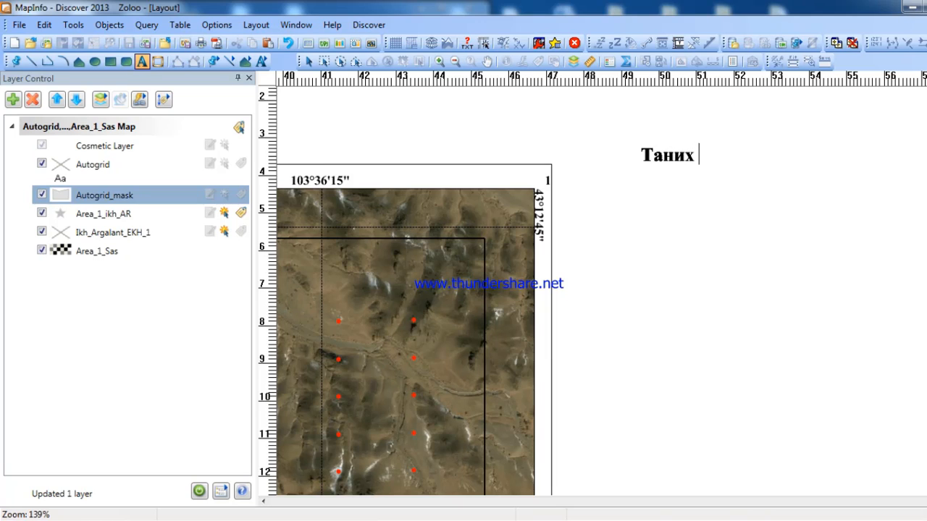
pyautogui.write('тэмдэг')
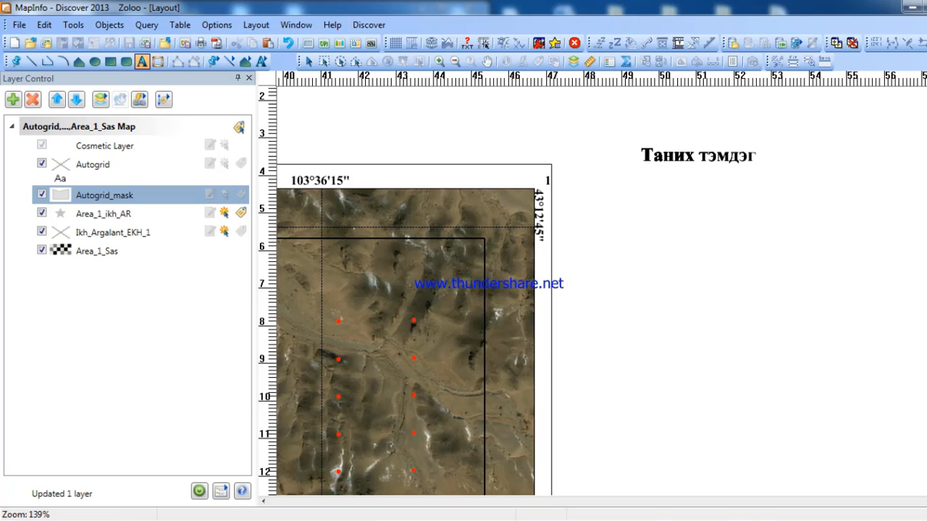
# Step: Move the legend heading "Таних тэмдэг" slightly right and down, beyond the map frame's upper-right corner
pyautogui.click(308, 60)
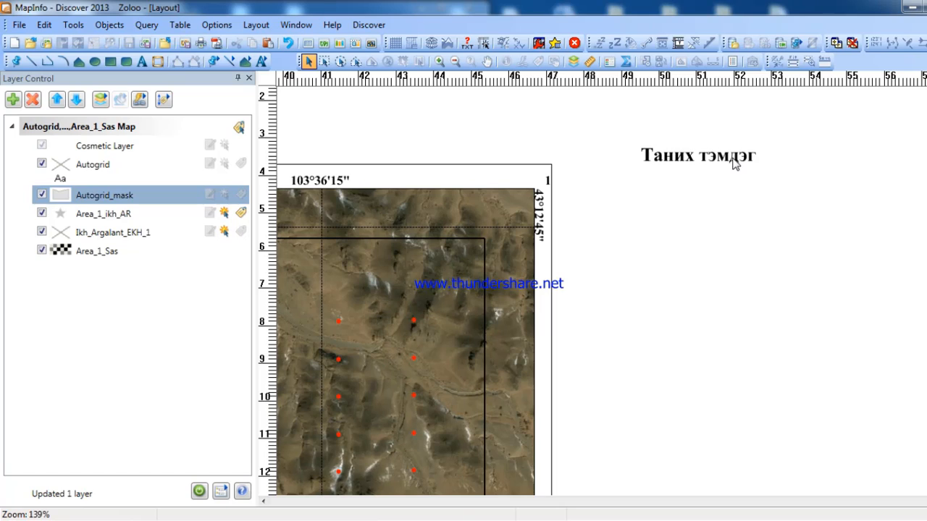
pyautogui.moveTo(733, 162); pyautogui.dragTo(773, 173)
pyautogui.click(777, 137)
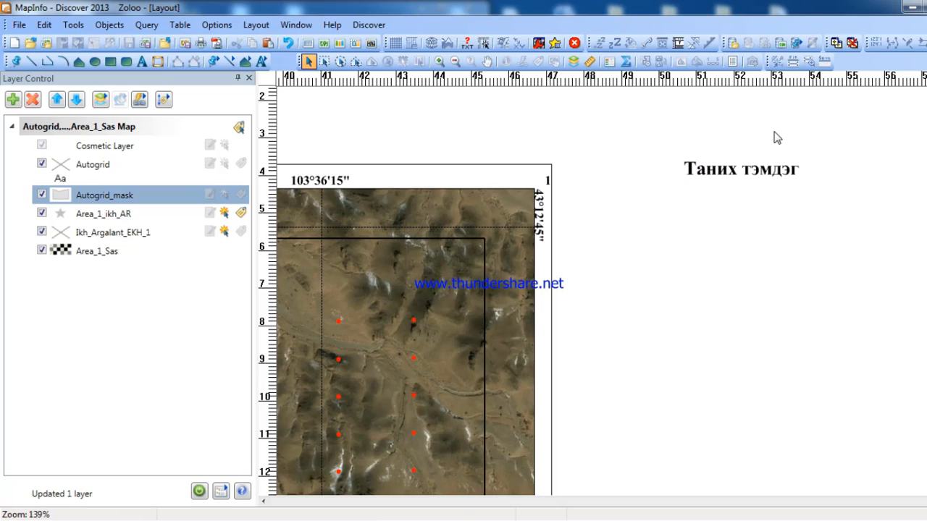
# Step: Draw a legend box about 1.85 by 1.13 cm below and to the left of the legend heading
pyautogui.click(110, 60)
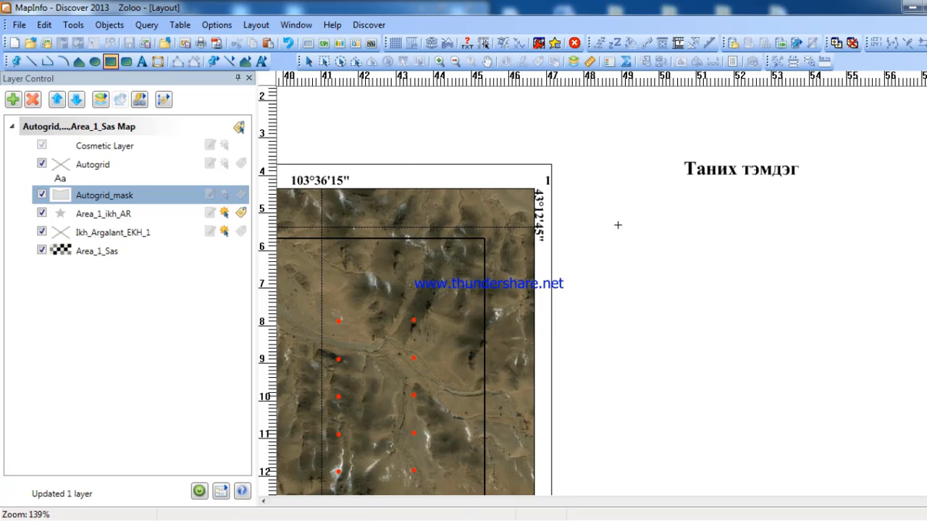
pyautogui.moveTo(589, 203); pyautogui.dragTo(659, 244)
pyautogui.click(308, 60)
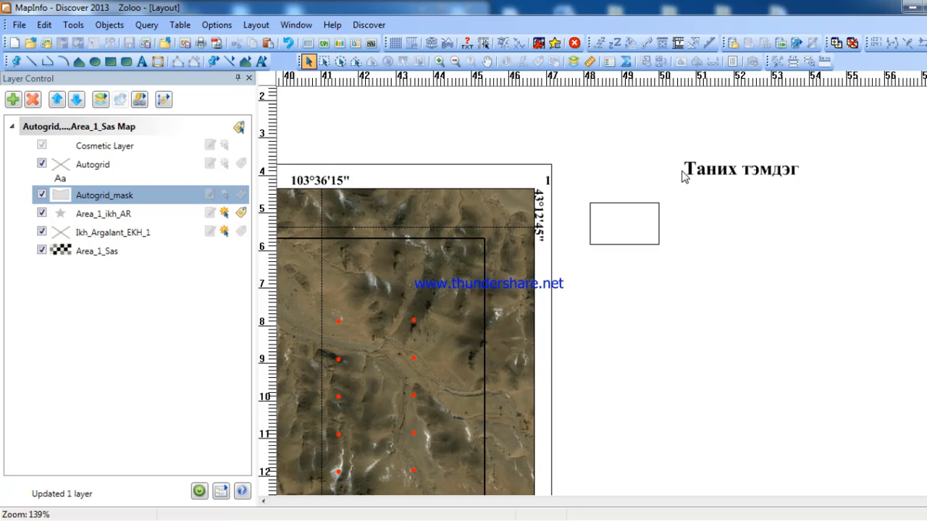
# Step: Set the legend box's width to 1.5 cm and its height to 0.8 cm
pyautogui.doubleClick(635, 221)
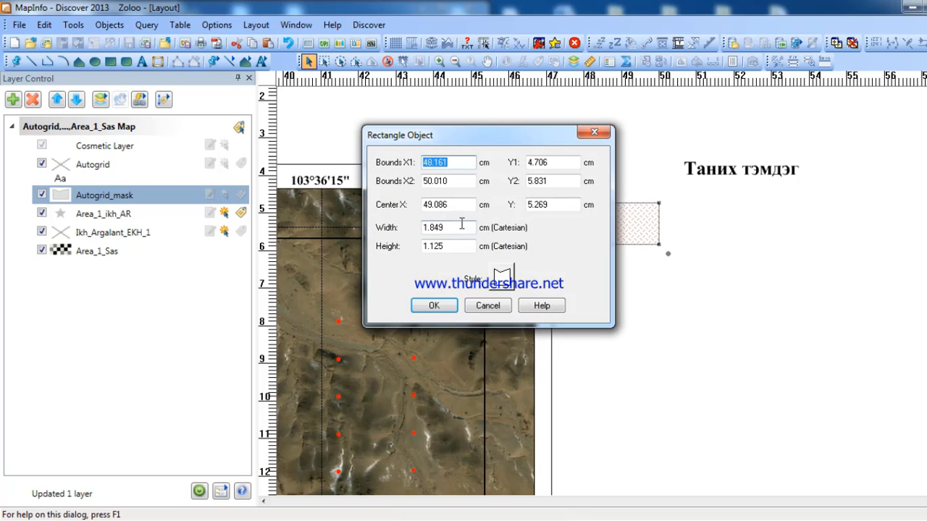
pyautogui.doubleClick(449, 227)
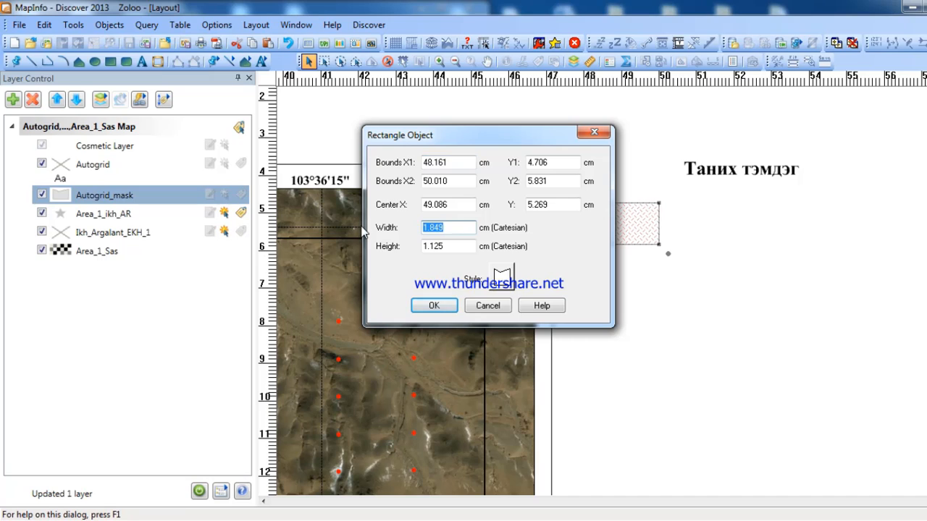
pyautogui.write('1.5')
pyautogui.press('Tab')
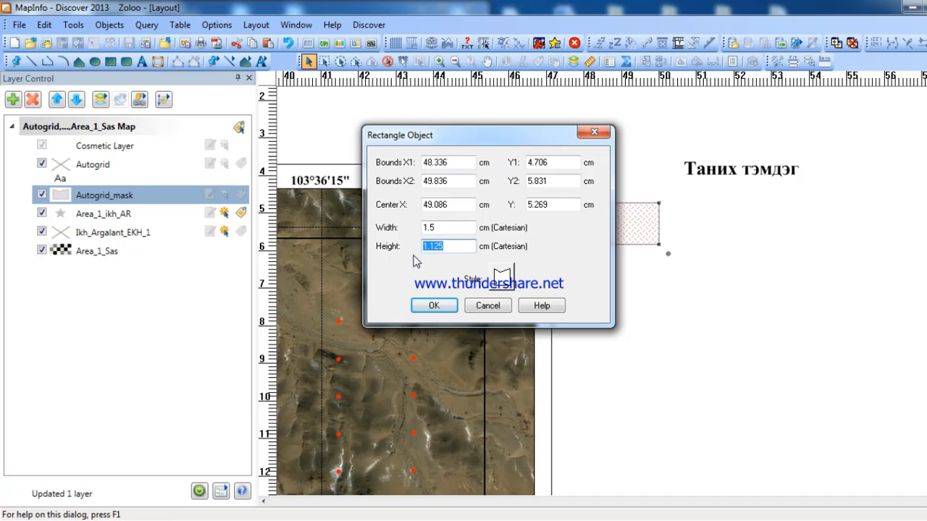
pyautogui.write('0.8')
pyautogui.press('Return')
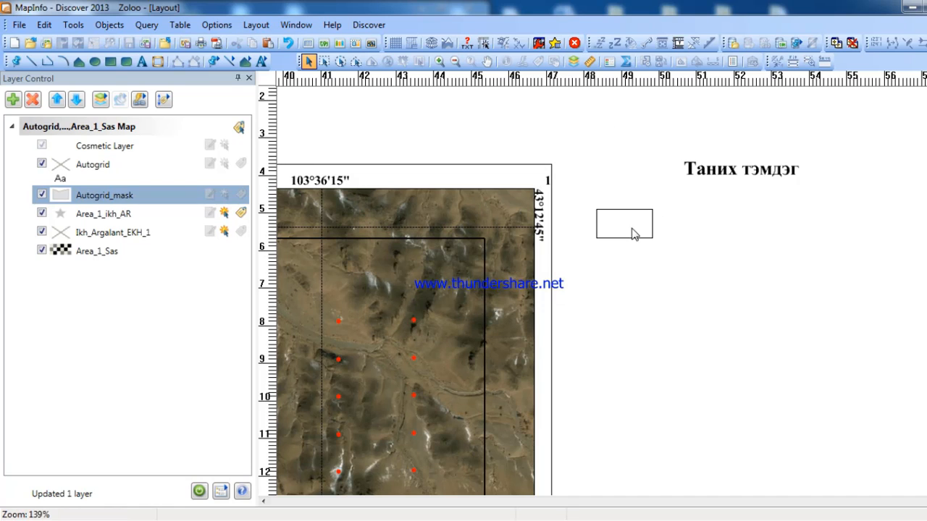
# Step: Measure the legend box's width between its upper corners with the Ruler, using snap
pyautogui.click(590, 61)
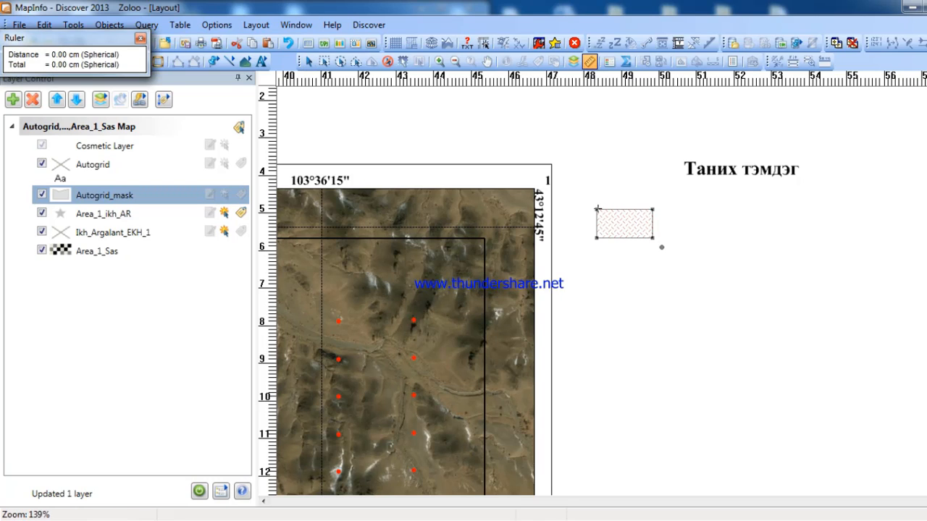
pyautogui.press('s')
pyautogui.click(597, 209)
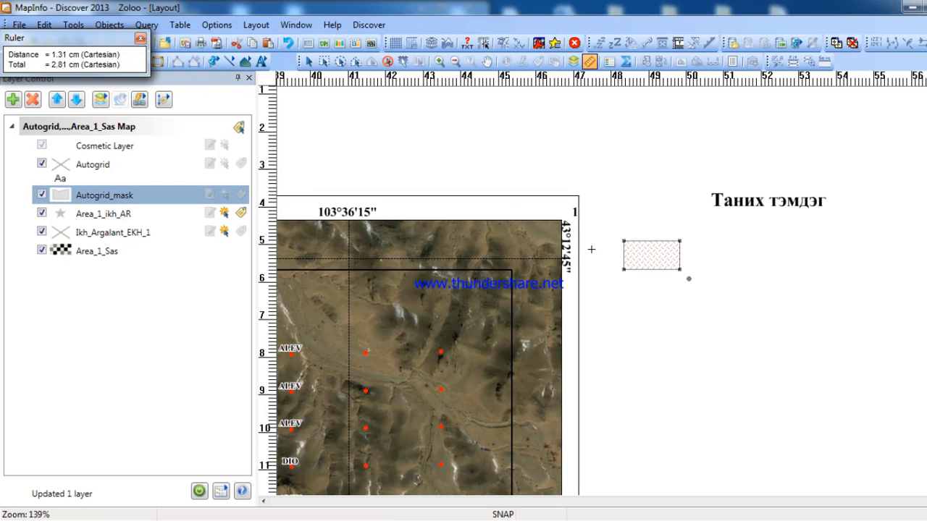
pyautogui.click(623, 240)
pyautogui.moveTo(86, 46); pyautogui.dragTo(638, 183)
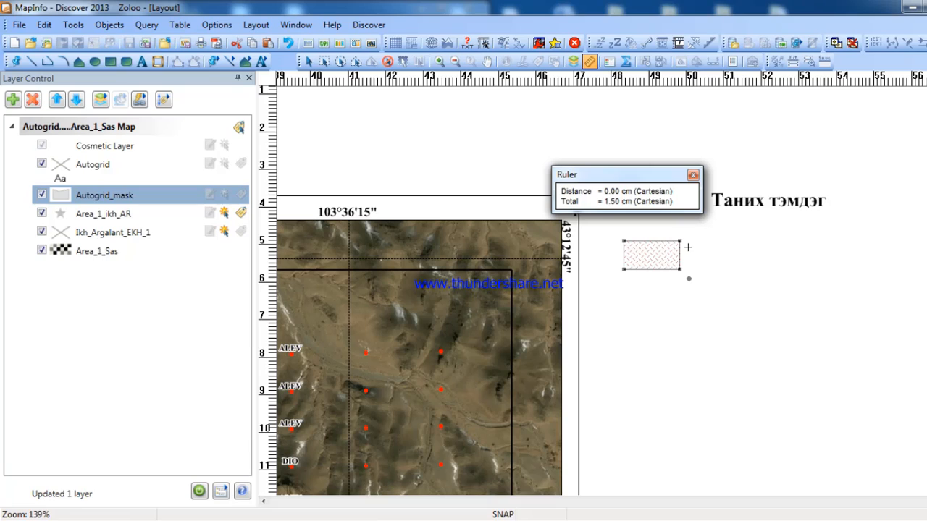
pyautogui.click(680, 241)
pyautogui.click(689, 174)
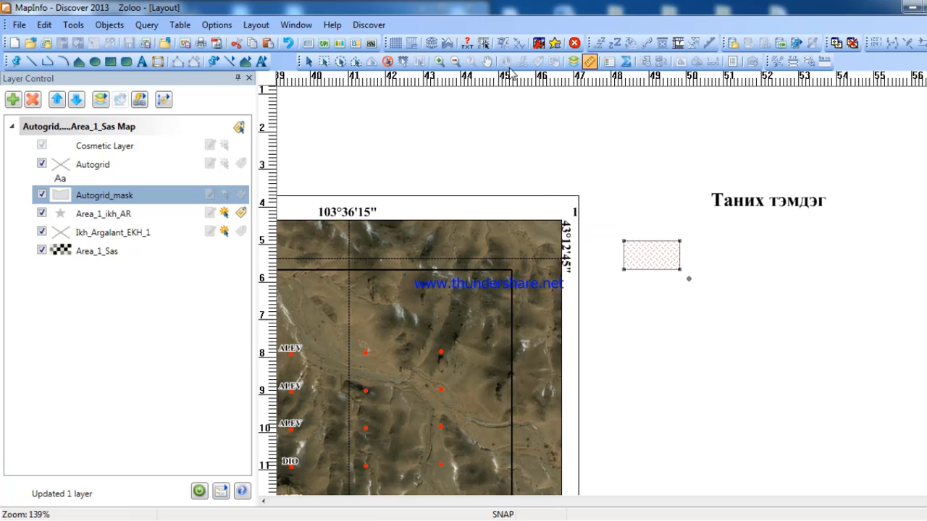
# Step: Start a text label immediately right of the legend box with the word "Литогеохими"
pyautogui.click(486, 61)
pyautogui.moveTo(671, 170); pyautogui.dragTo(643, 172)
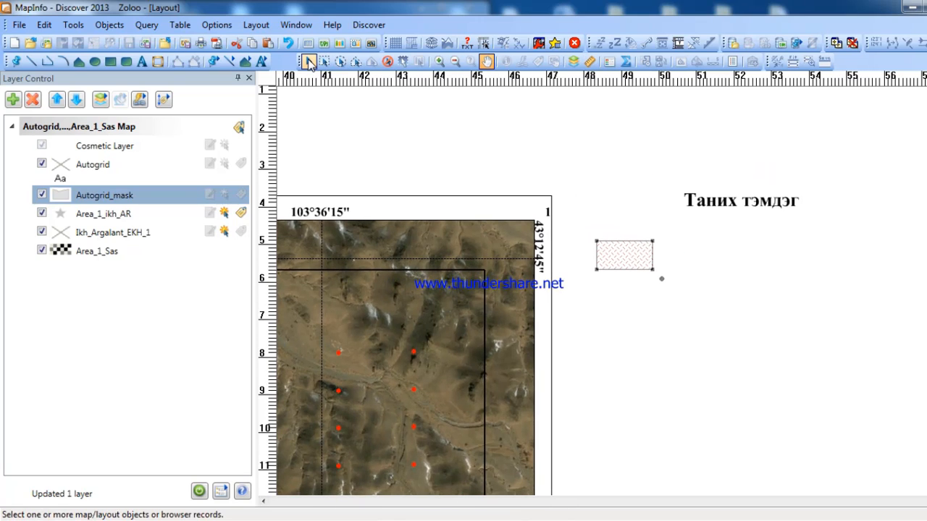
pyautogui.click(142, 61)
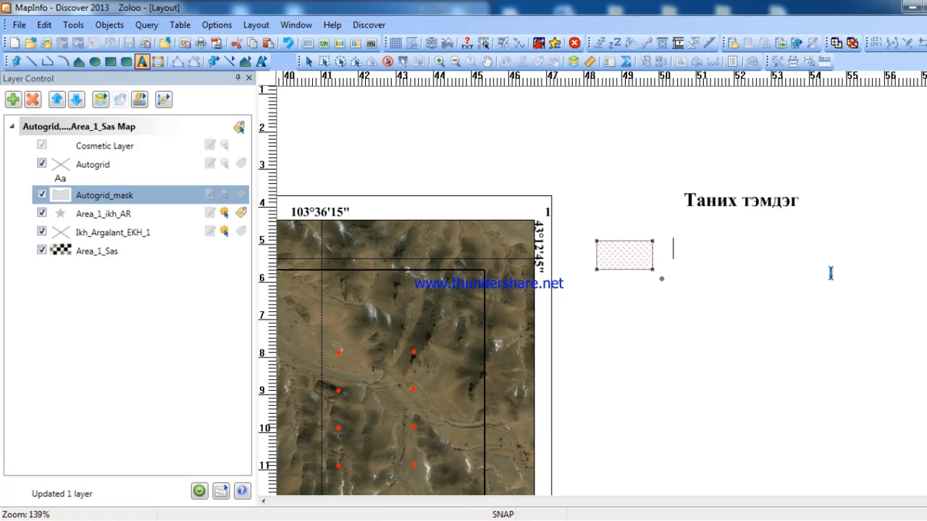
pyautogui.write('nk')
pyautogui.press('BackSpace')
pyautogui.press('BackSpace')
pyautogui.press('BackSpace')
pyautogui.write('Лито')
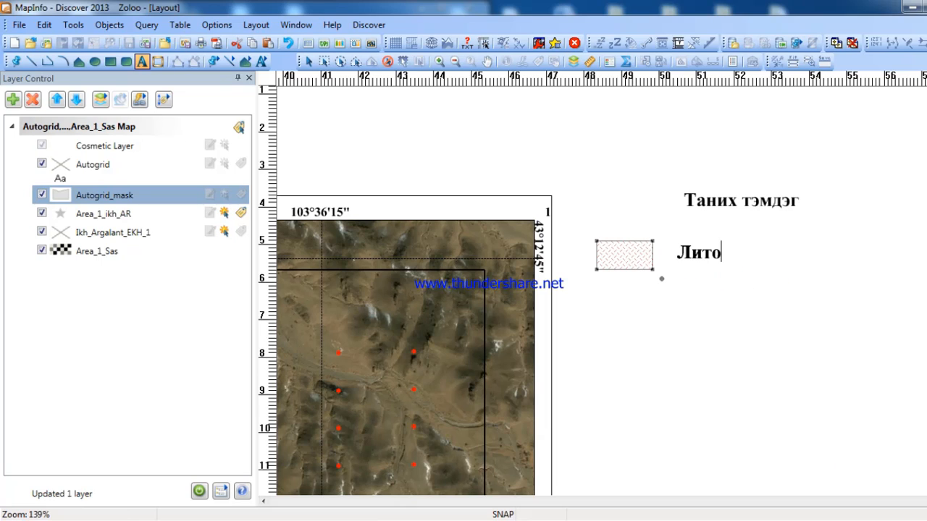
pyautogui.write('геохийми')
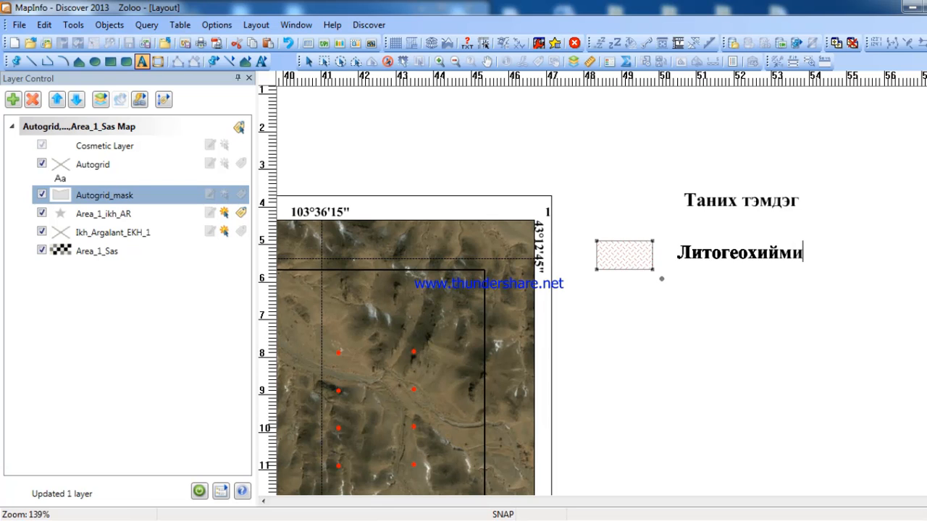
pyautogui.press('BackSpace')
pyautogui.press('BackSpace')
pyautogui.press('BackSpace')
pyautogui.write('ми')
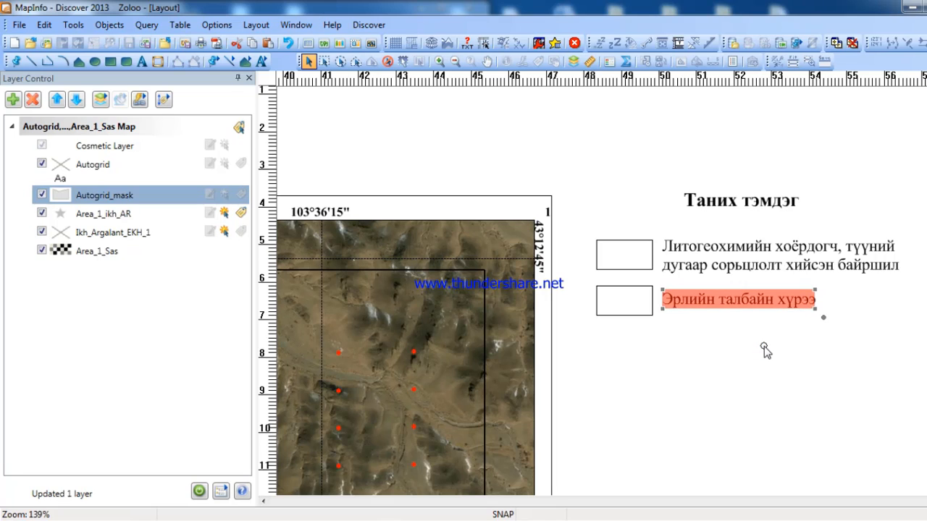
# Step: Place a point symbol at the center of the first legend box, beside the lithogeochemical sampling label
pyautogui.click(764, 346)
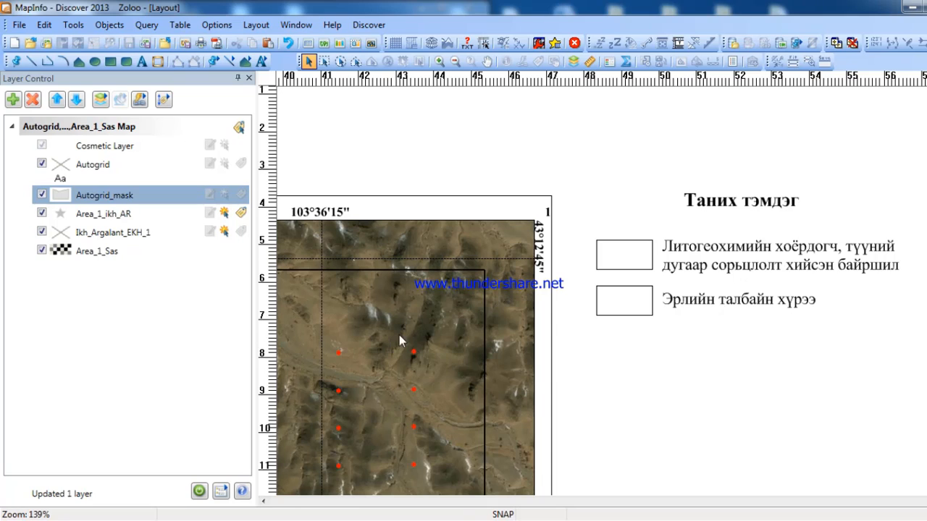
pyautogui.click(716, 259)
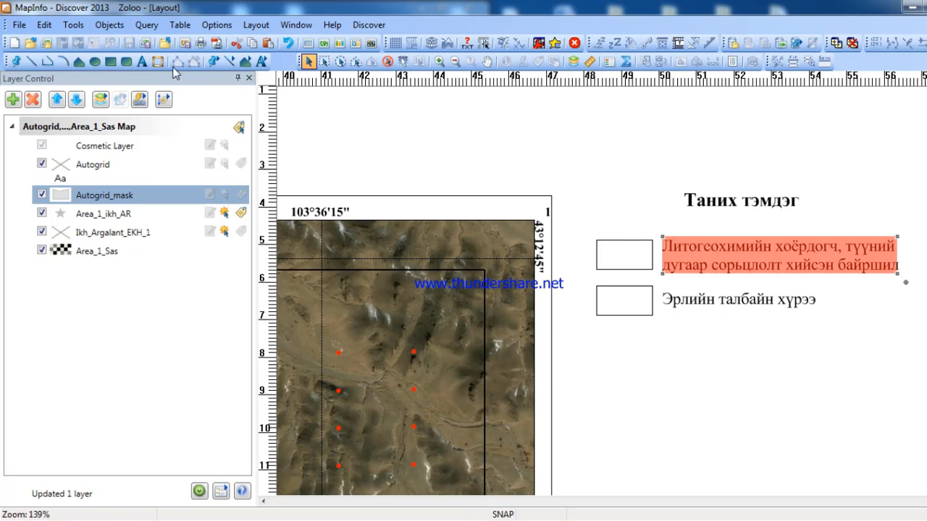
pyautogui.click(15, 61)
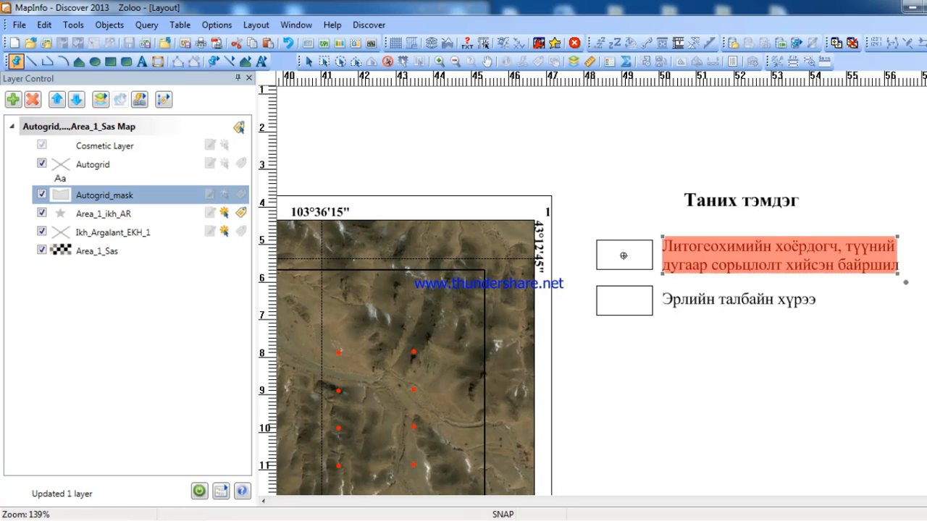
pyautogui.click(308, 61)
pyautogui.click(624, 256)
# Step: Style the legend point as a filled circle from the MapInfo Cartographic font, red and size 10
pyautogui.doubleClick(627, 261)
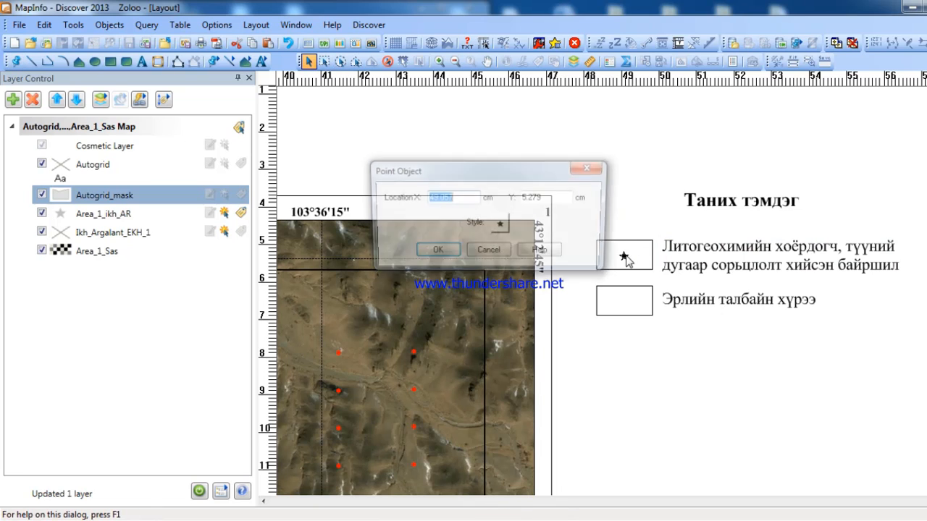
pyautogui.click(500, 225)
pyautogui.click(454, 153)
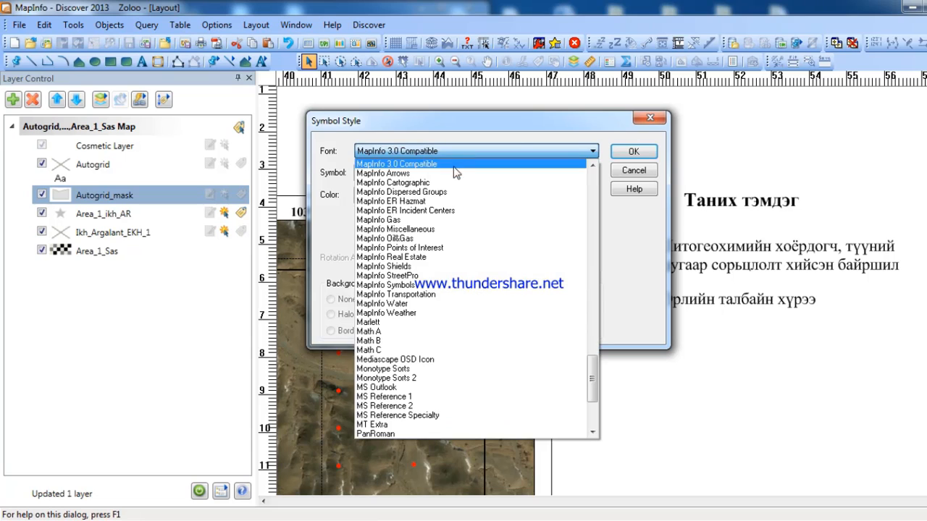
pyautogui.click(445, 181)
pyautogui.click(442, 177)
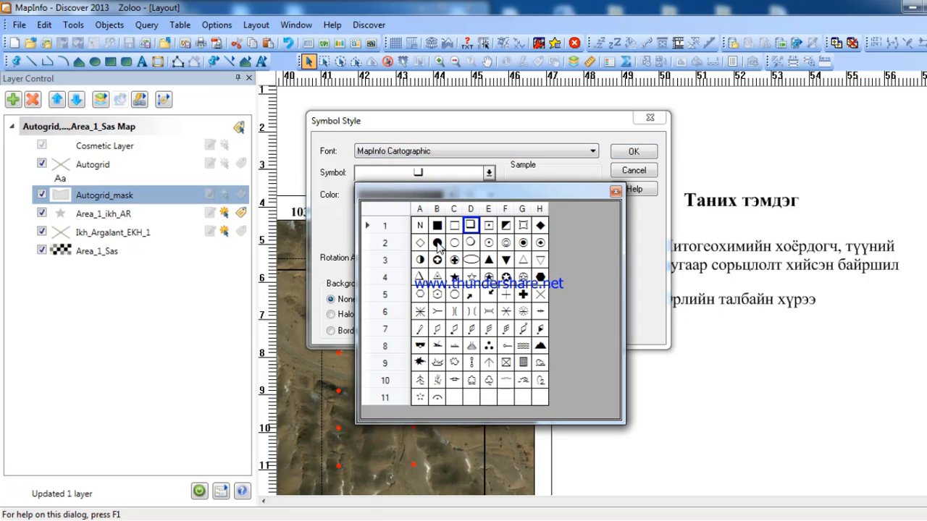
pyautogui.click(437, 245)
pyautogui.doubleClick(469, 195)
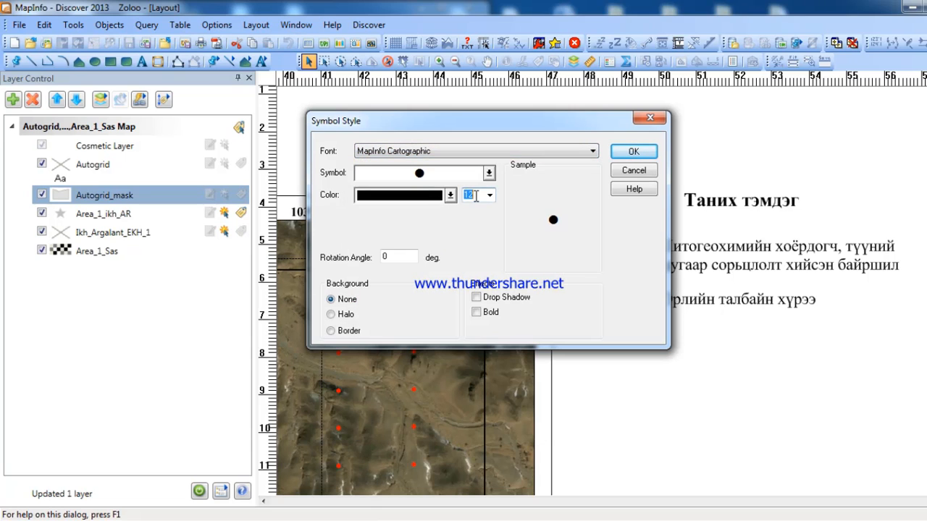
pyautogui.write('10')
pyautogui.click(429, 196)
pyautogui.click(466, 244)
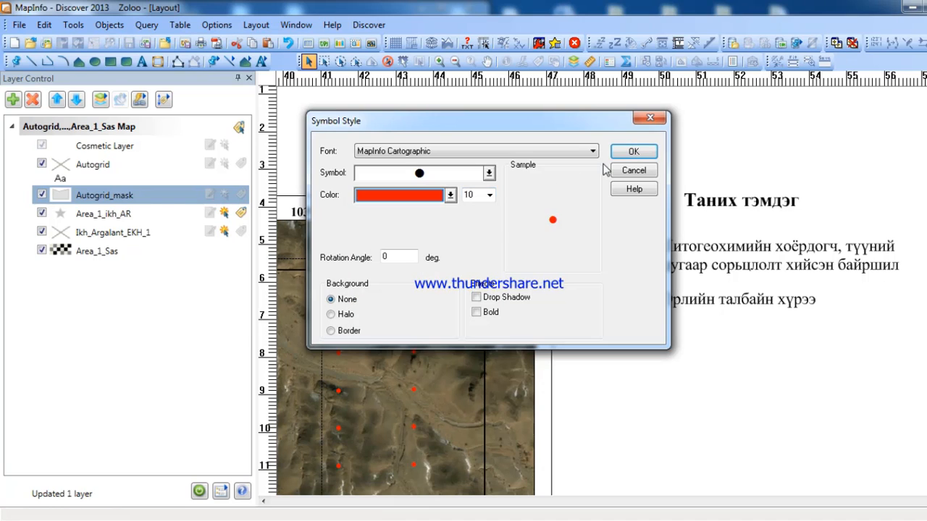
pyautogui.press('Return')
pyautogui.click(434, 253)
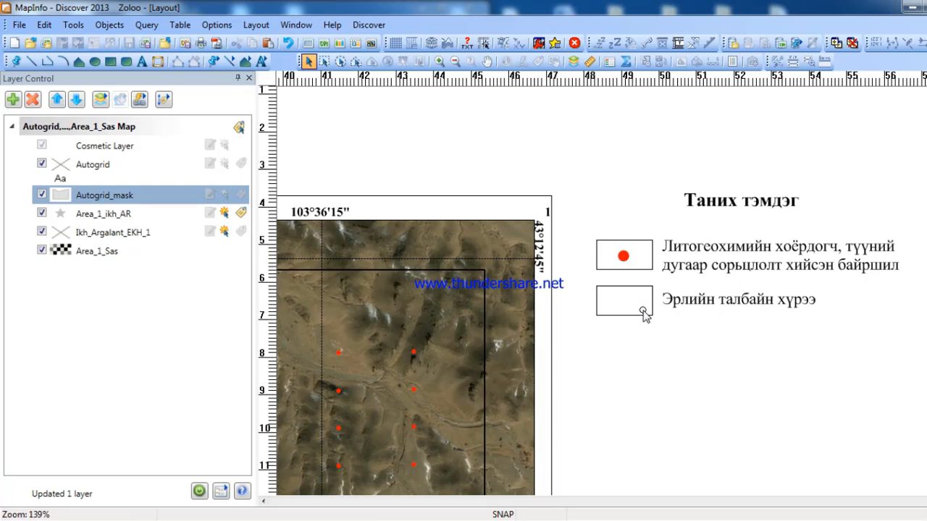
# Step: Draw a smaller rectangle about 1.18 by 0.46 cm inside the legend box beside "Эрлийн талбайн хүрээ"
pyautogui.click(110, 62)
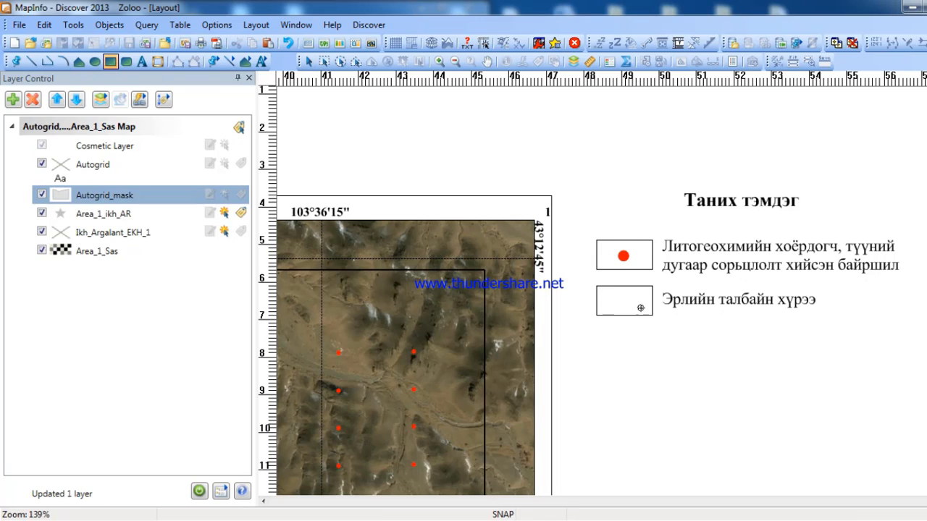
pyautogui.moveTo(602, 292)
pyautogui.mouseDown()
pyautogui.moveTo(651, 313)
pyautogui.moveTo(657, 304)
pyautogui.moveTo(647, 310)
pyautogui.mouseUp()
pyautogui.click(308, 62)
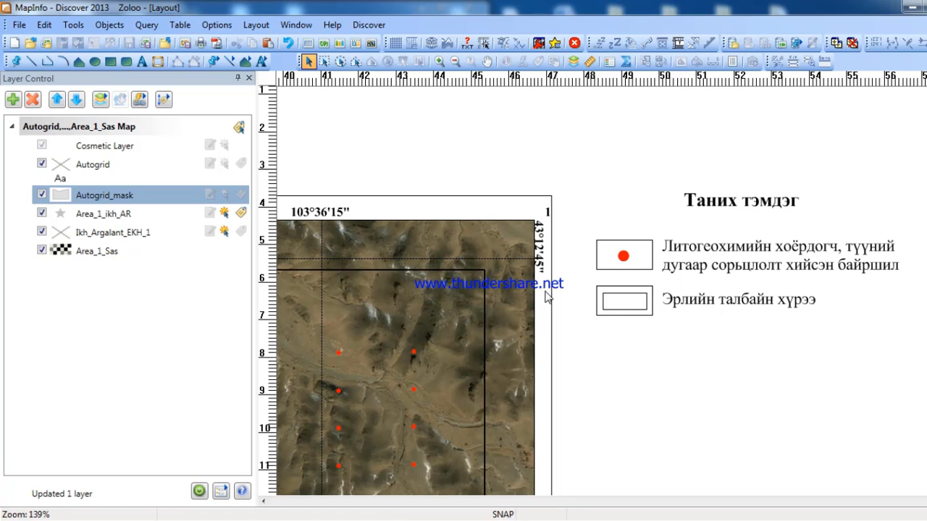
# Step: Give the inner legend rectangle a thicker solid black border to match the area outline on the map
pyautogui.doubleClick(612, 302)
pyautogui.click(503, 275)
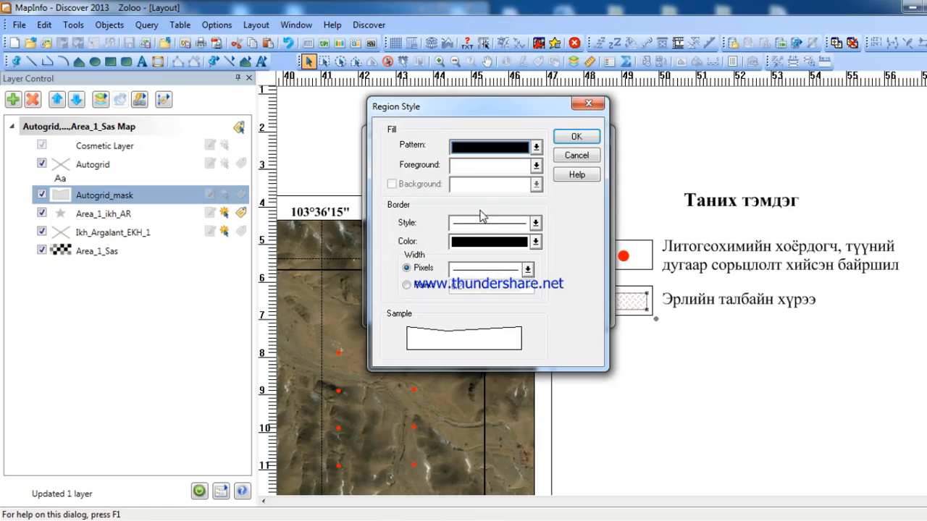
pyautogui.click(501, 223)
pyautogui.click(572, 273)
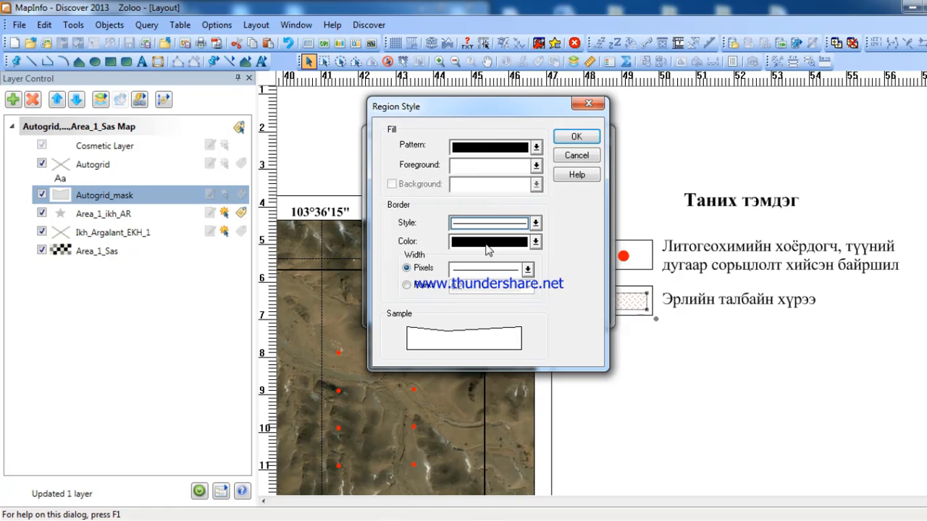
pyautogui.click(489, 269)
pyautogui.click(497, 299)
pyautogui.click(511, 148)
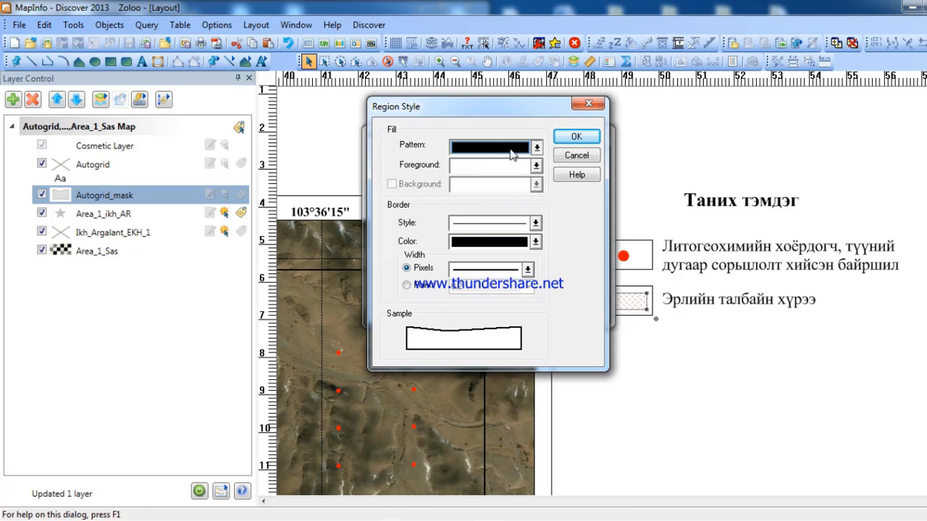
pyautogui.click(521, 209)
pyautogui.click(576, 137)
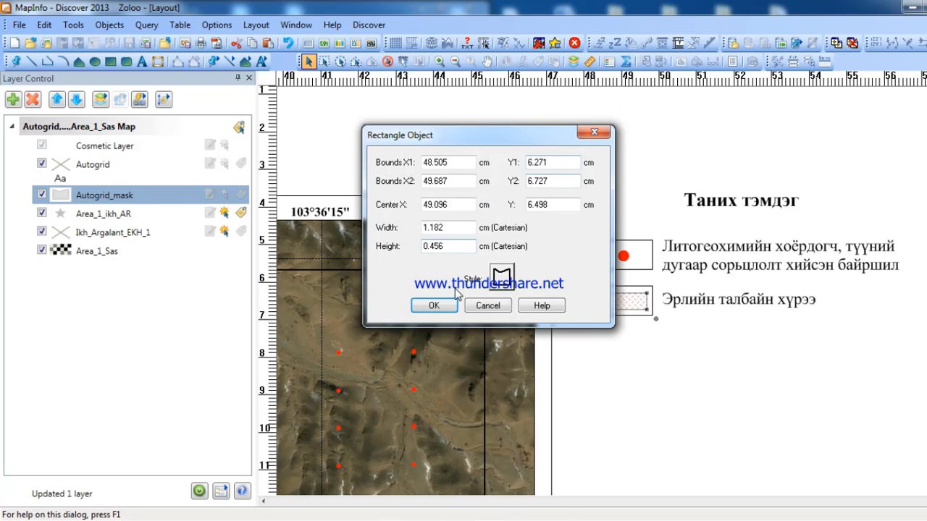
pyautogui.click(428, 304)
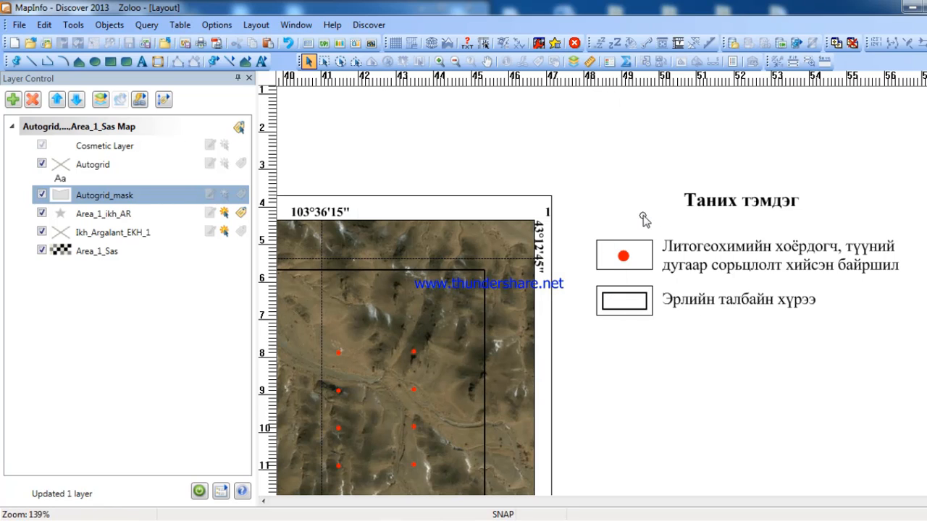
# Step: View the entire layout and check the scale settings of the Area_1_Sas map frame
pyautogui.rightClick(583, 162)
pyautogui.click(635, 202)
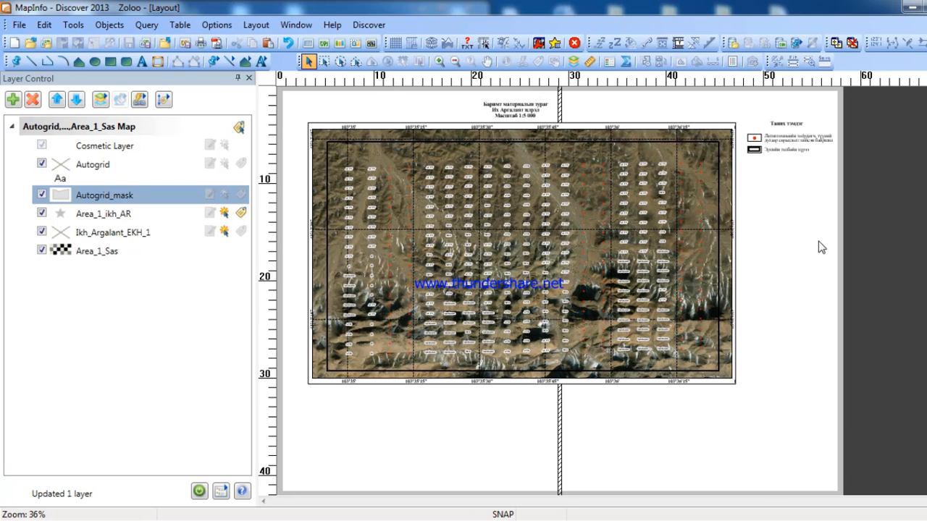
pyautogui.doubleClick(572, 248)
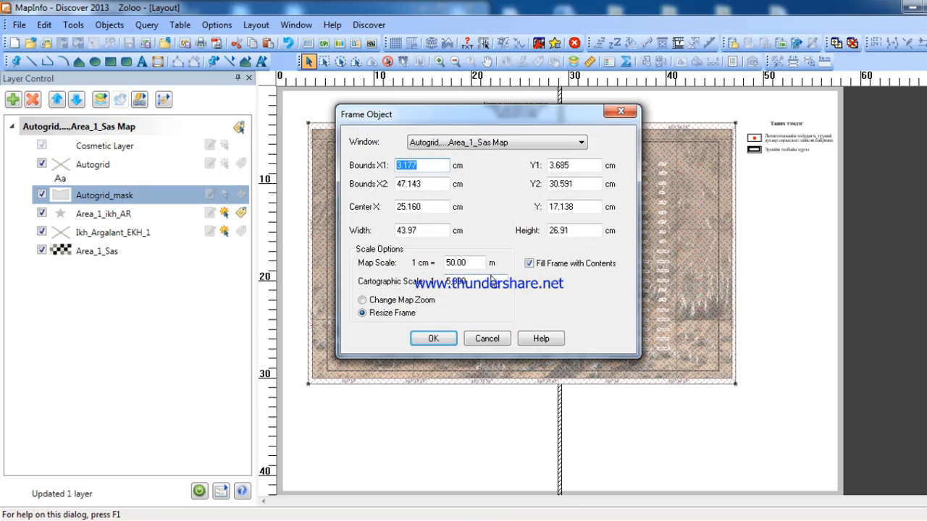
pyautogui.click(428, 337)
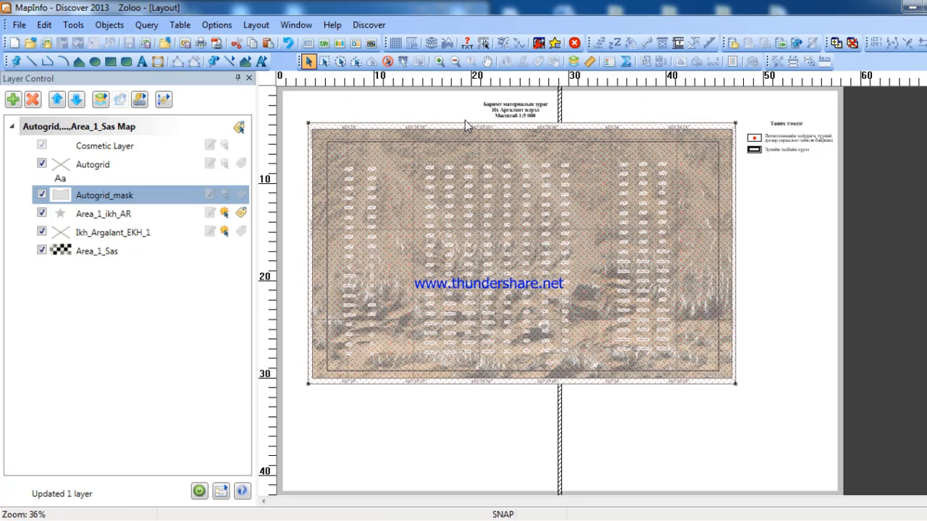
# Step: Start saving the layout window as an image file in the Mapinfo Lesson folder on the Desktop
pyautogui.click(19, 24)
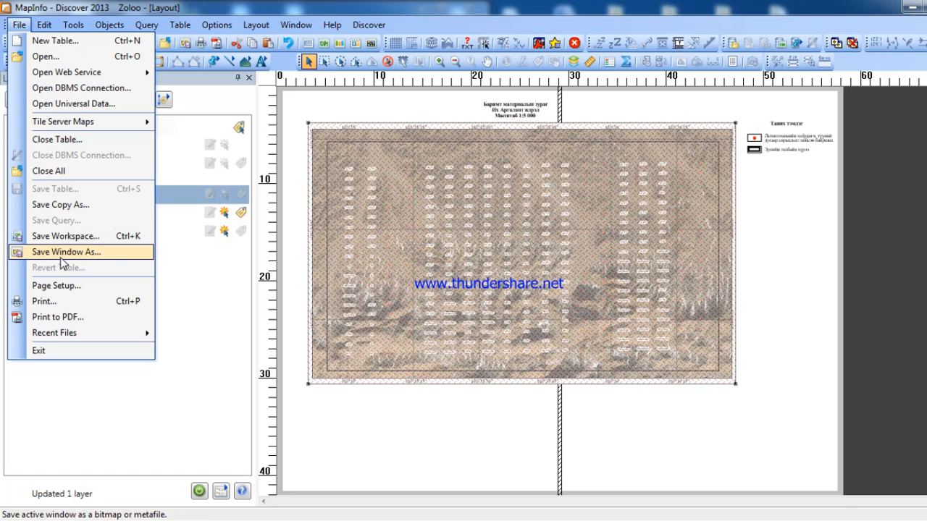
pyautogui.click(99, 255)
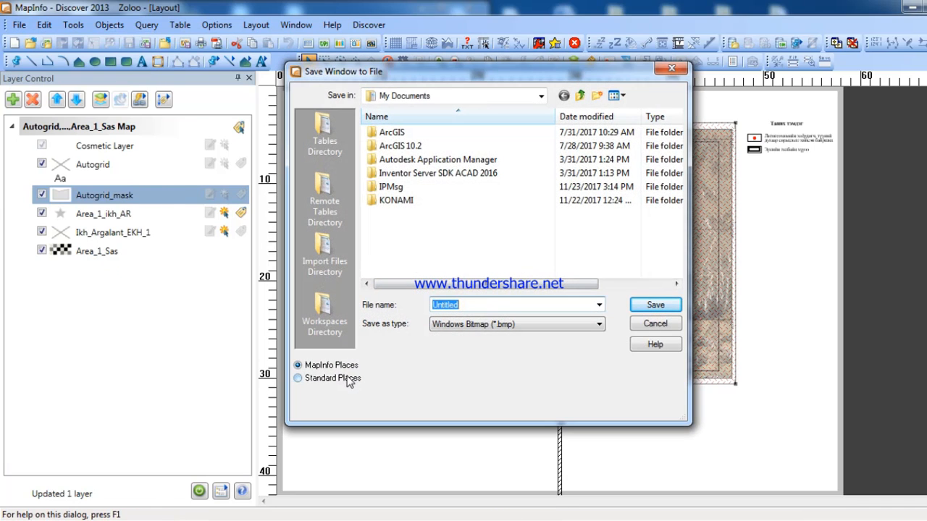
pyautogui.click(349, 378)
pyautogui.click(326, 182)
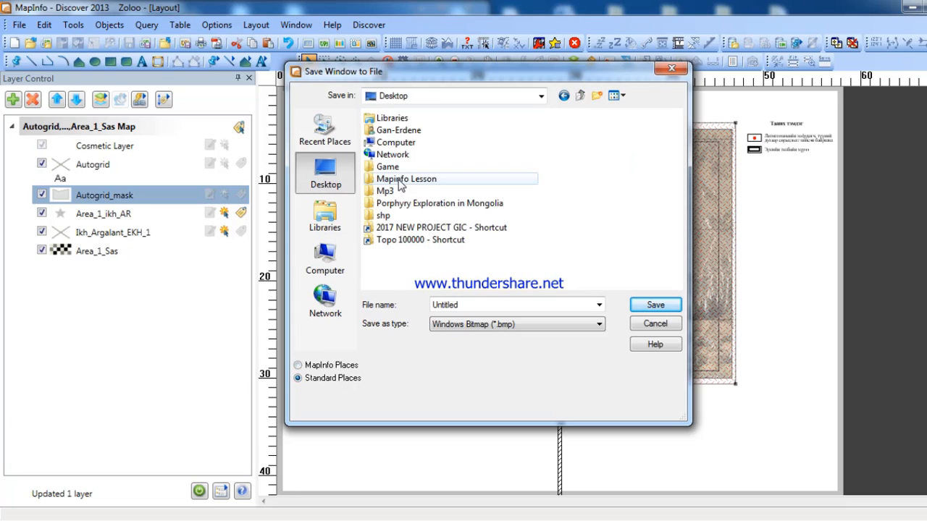
pyautogui.doubleClick(415, 183)
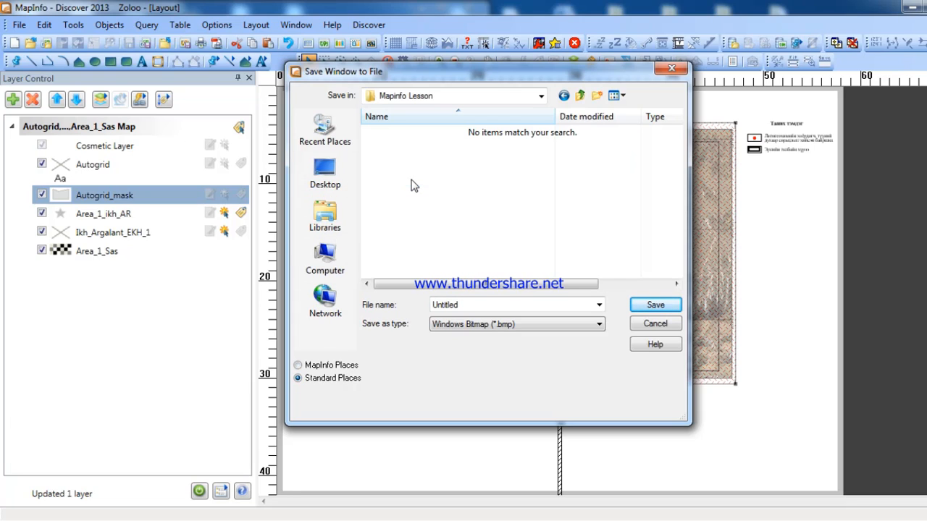
# Step: Name the exported image file Area-1_ikh_Ar_jpg
pyautogui.doubleClick(476, 305)
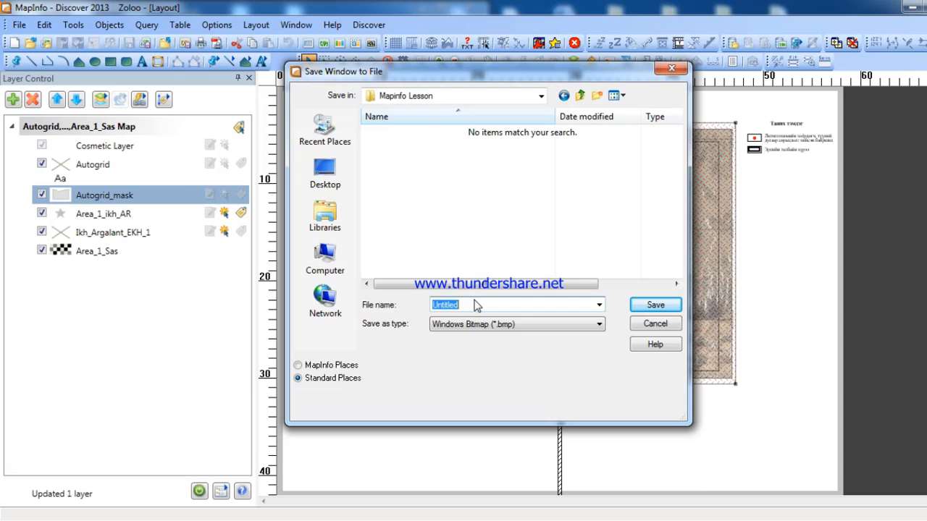
pyautogui.write('0')
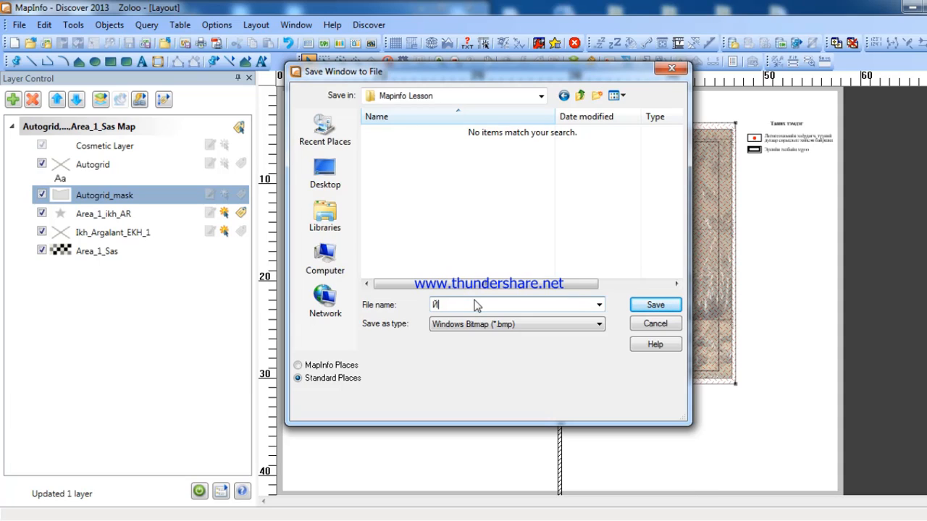
pyautogui.write('Area')
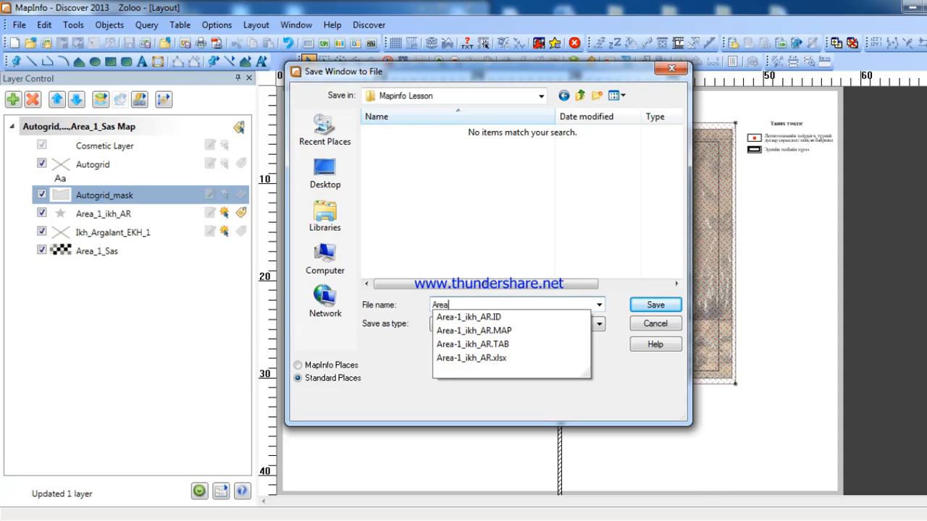
pyautogui.press('Down')
pyautogui.press('BackSpace')
pyautogui.press('BackSpace')
pyautogui.press('BackSpace')
pyautogui.press('BackSpace')
pyautogui.press('BackSpace')
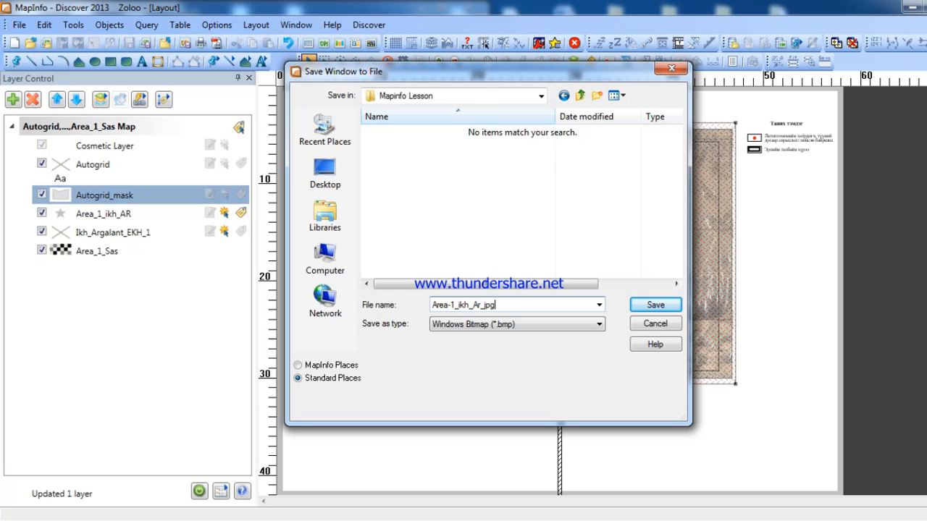
# Step: Choose JPEG File Interchange Format (*.jpg) as the file type and accept the file settings
pyautogui.click(495, 324)
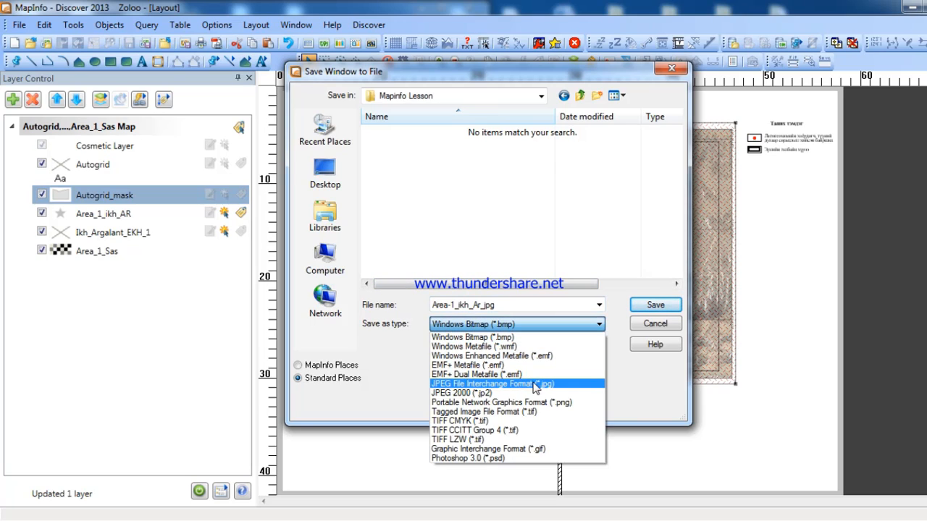
pyautogui.click(555, 384)
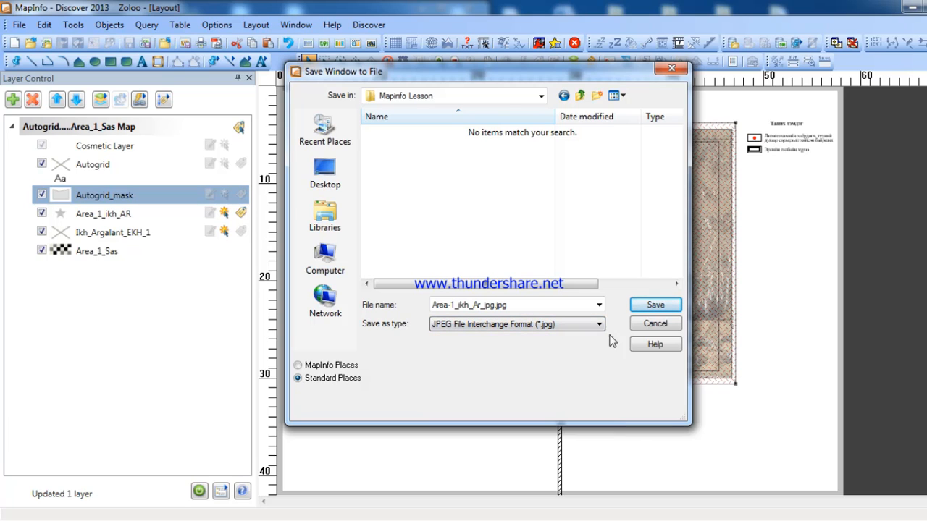
pyautogui.click(659, 305)
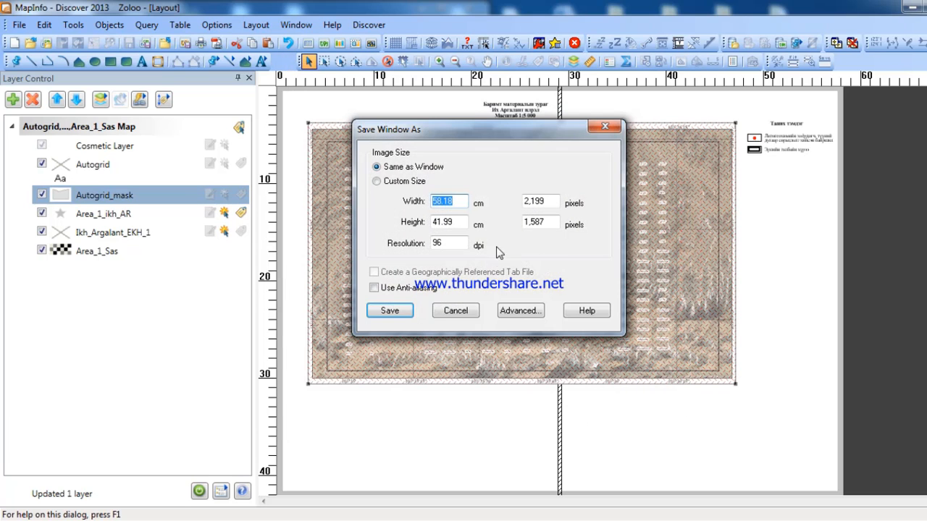
# Step: Set the image resolution to 350 dpi and export the layout at the same size as the window
pyautogui.doubleClick(456, 243)
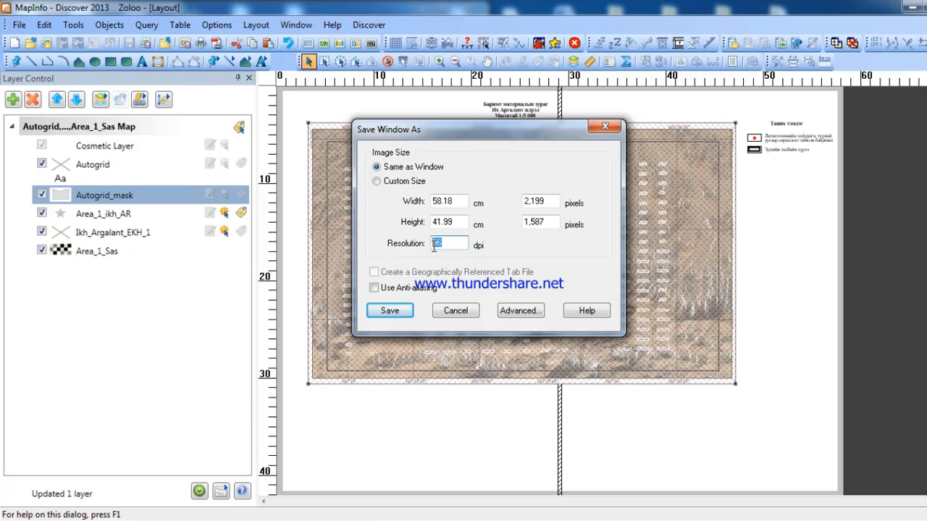
pyautogui.write('350')
pyautogui.click(391, 310)
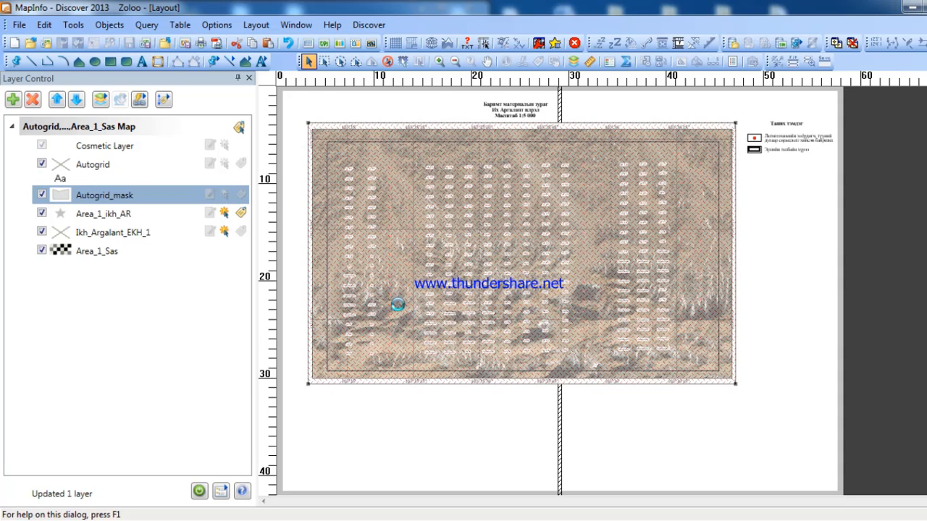